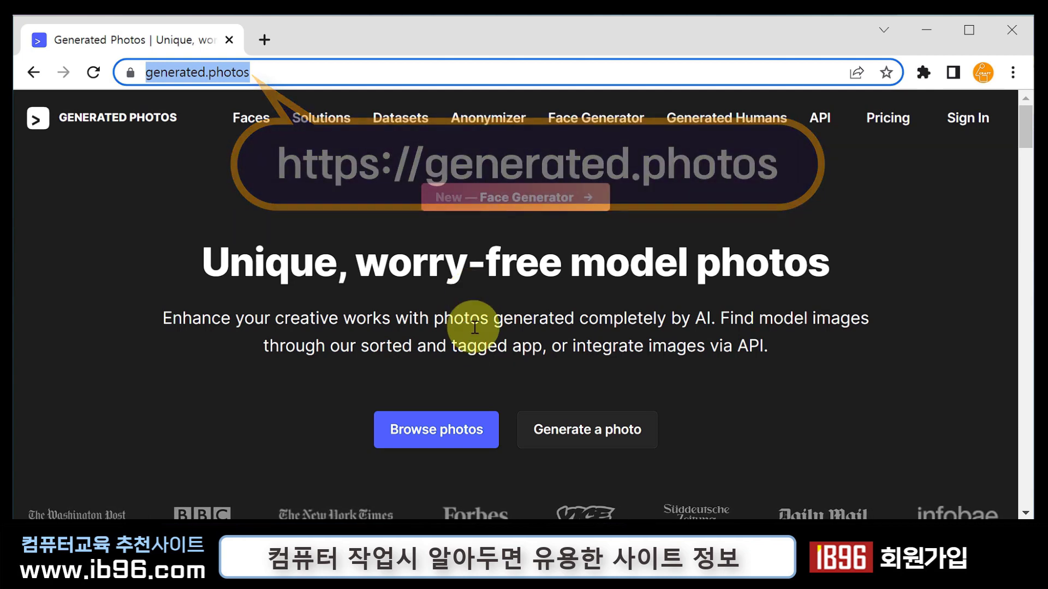
Open the gallery of AI-generated faces and look through the portraits.
{"action": "left_click", "coordinate": [429, 443]}
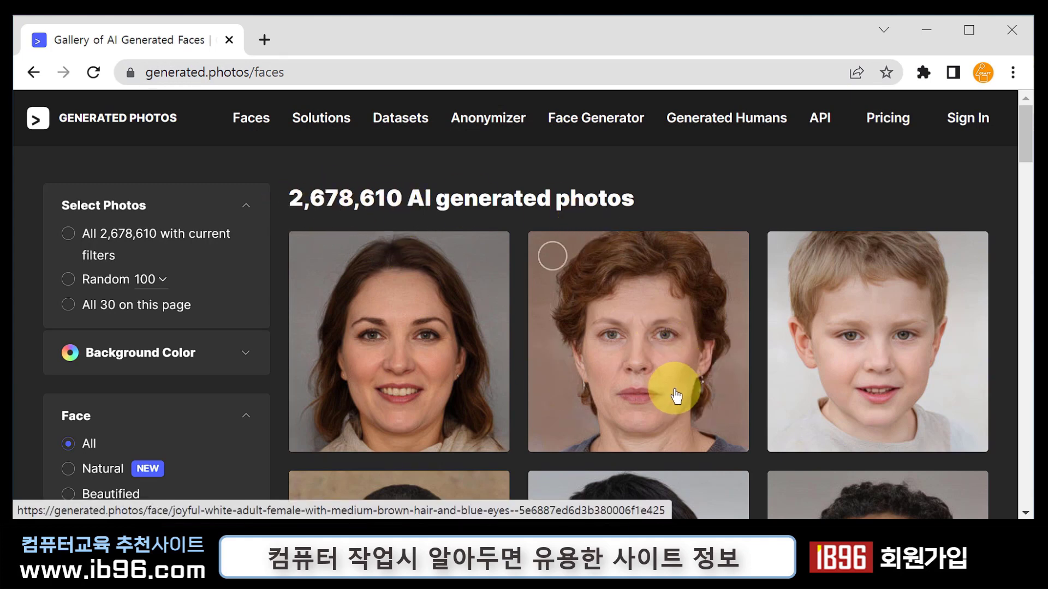
{"action": "scroll", "coordinate": [675, 397], "scroll_direction": "down", "scroll_amount": 5}
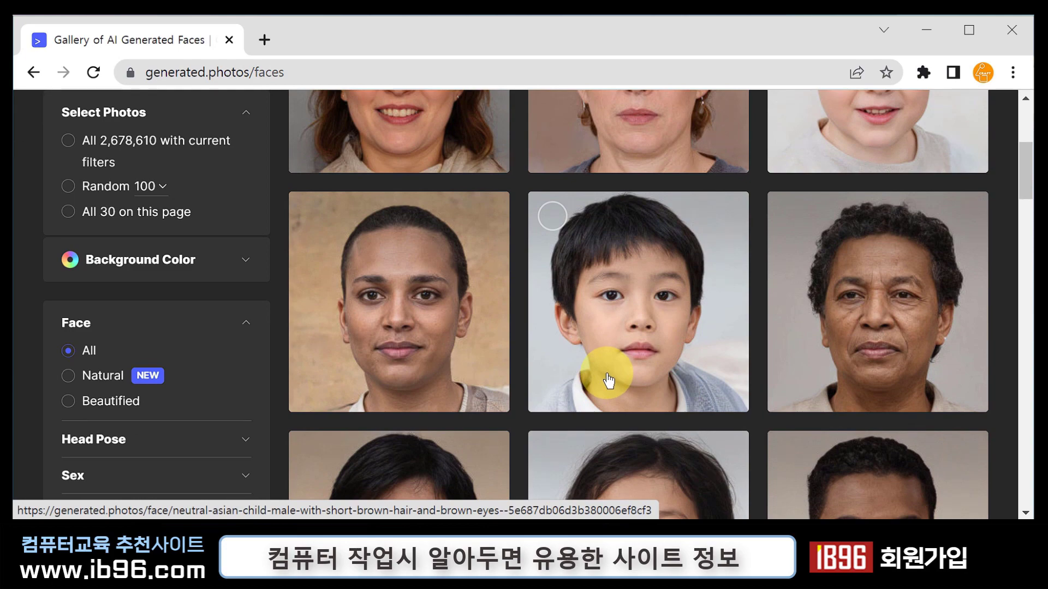
{"action": "scroll", "coordinate": [609, 381], "scroll_direction": "down", "scroll_amount": 3}
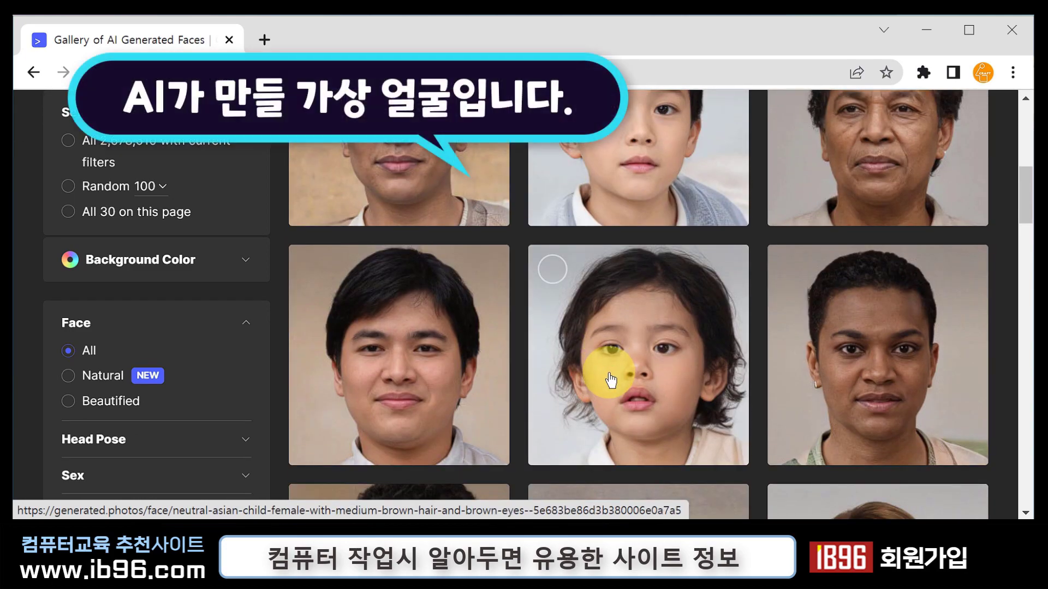
{"action": "scroll", "coordinate": [610, 381], "scroll_direction": "down", "scroll_amount": 5}
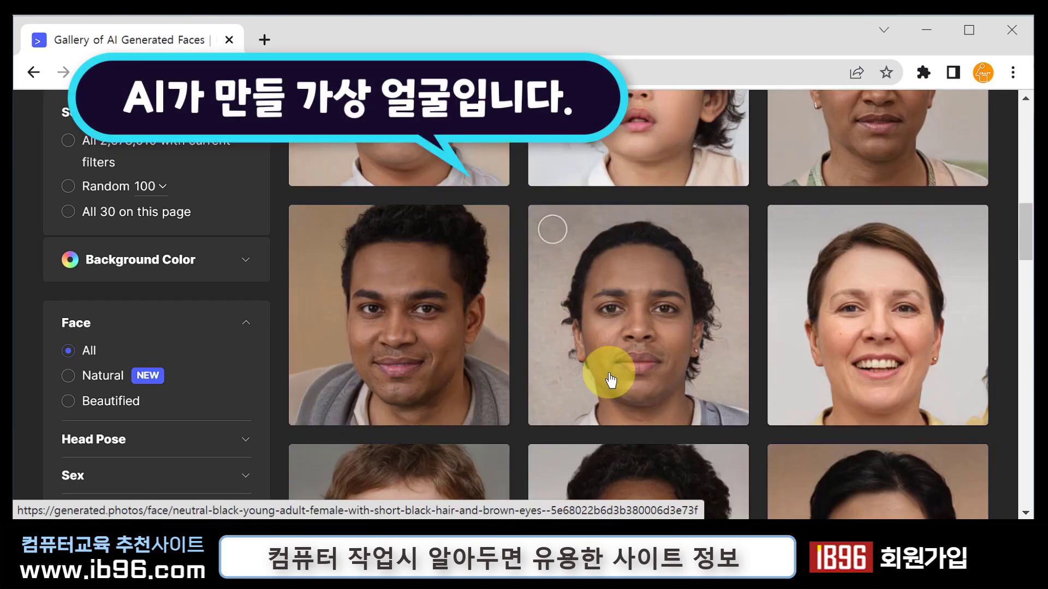
{"action": "scroll", "coordinate": [609, 380], "scroll_direction": "down", "scroll_amount": 5}
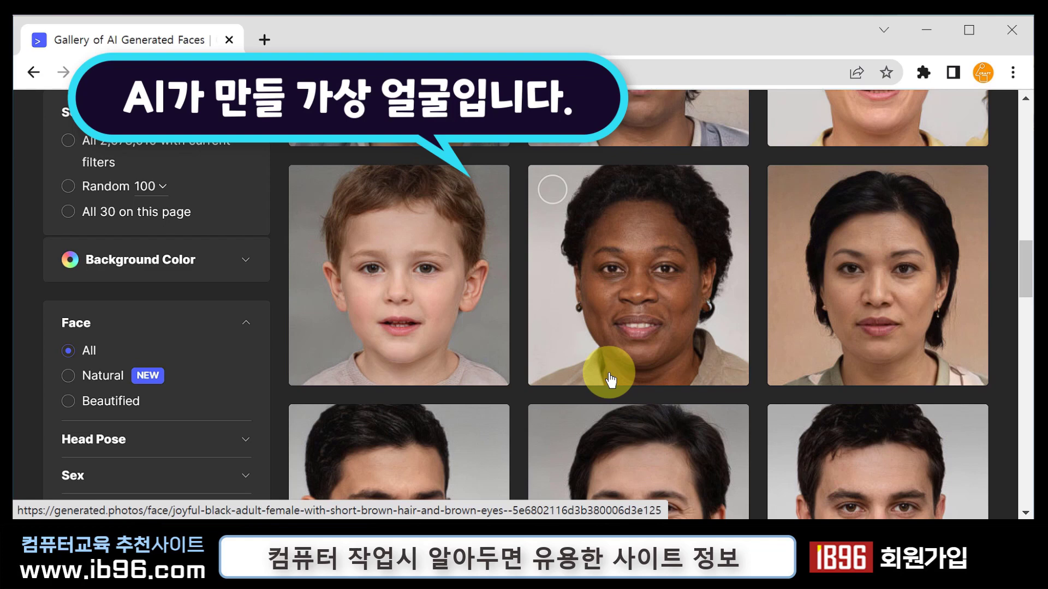
{"action": "scroll", "coordinate": [609, 376], "scroll_direction": "up", "scroll_amount": 10}
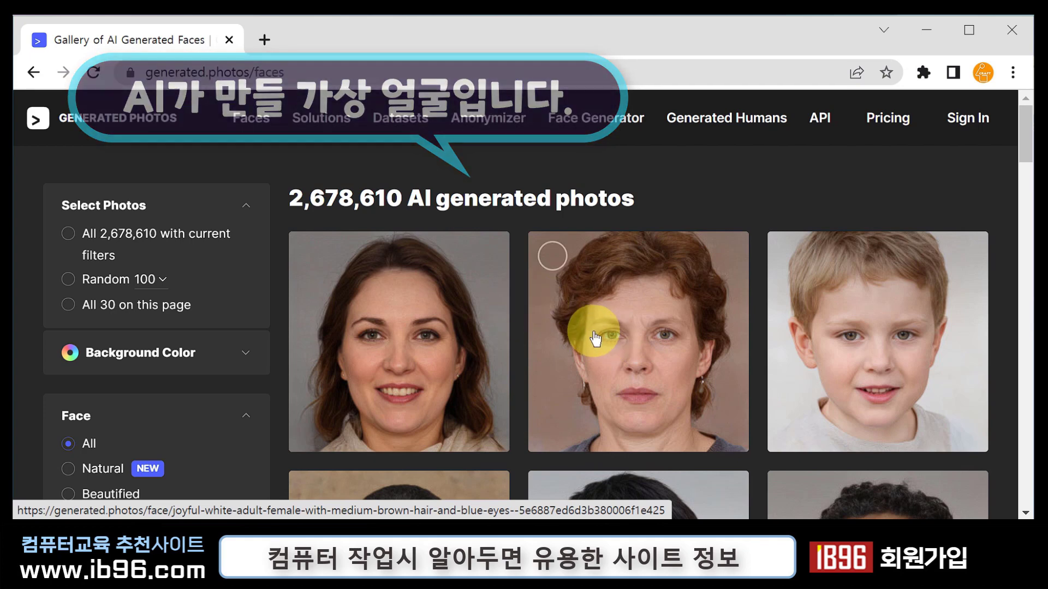
Open the face generator from the home page and examine its options from sex and head pose to makeup and ethnic traits.
{"action": "key", "text": "alt+Left"}
{"action": "scroll", "coordinate": [594, 330], "scroll_direction": "up", "scroll_amount": 5}
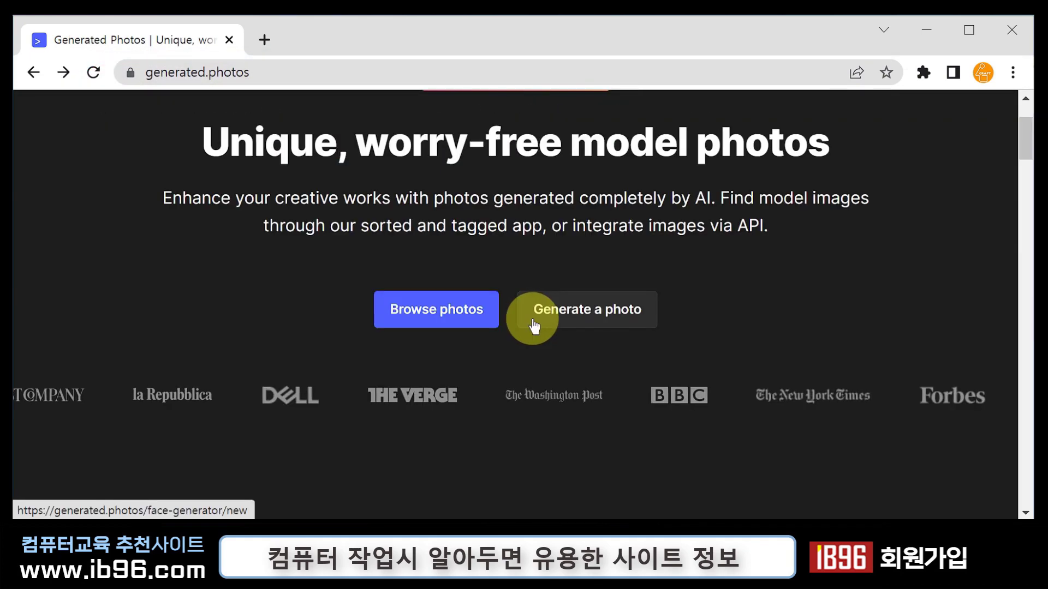
{"action": "left_click", "coordinate": [617, 324]}
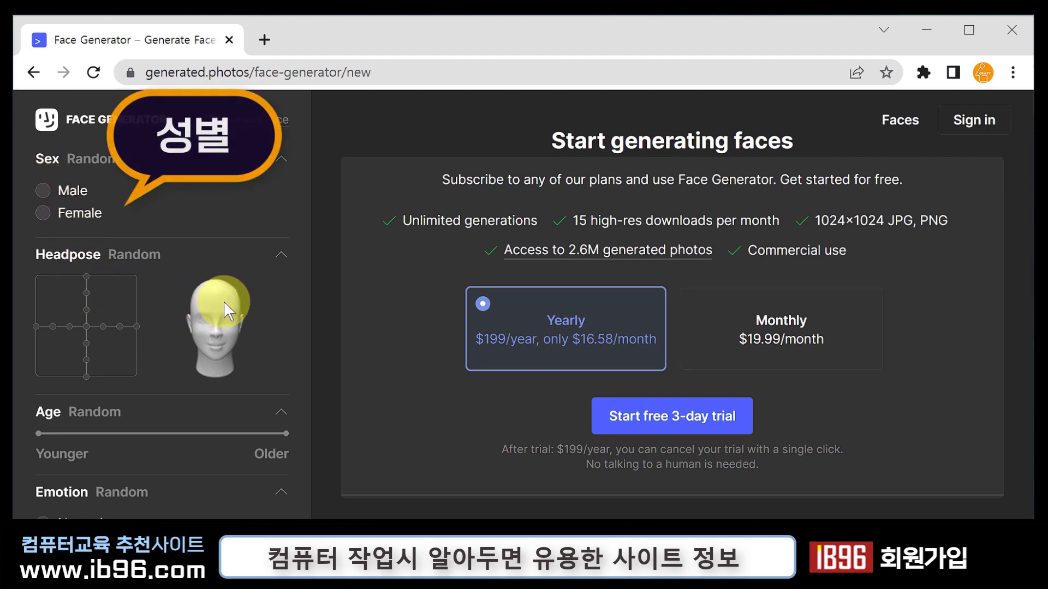
{"action": "scroll", "coordinate": [253, 345], "scroll_direction": "down", "scroll_amount": 3}
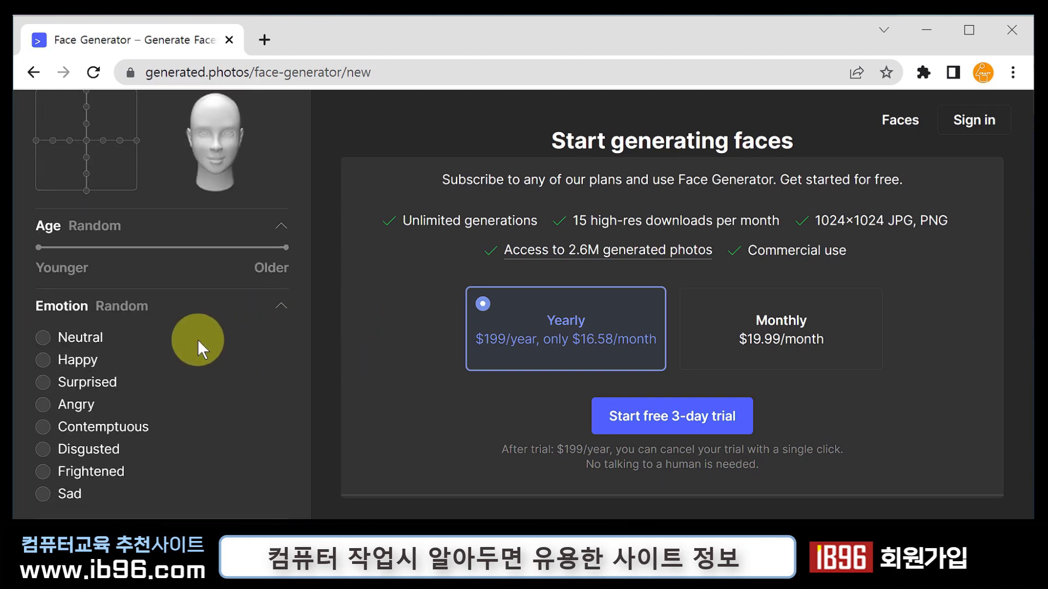
{"action": "scroll", "coordinate": [136, 273], "scroll_direction": "down", "scroll_amount": 2}
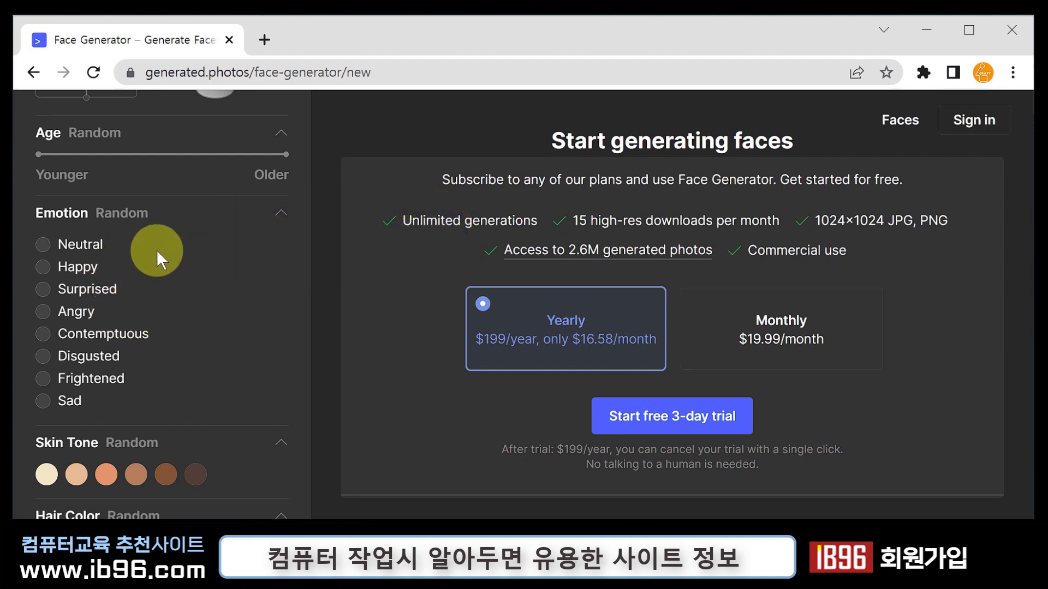
{"action": "scroll", "coordinate": [175, 309], "scroll_direction": "down", "scroll_amount": 4}
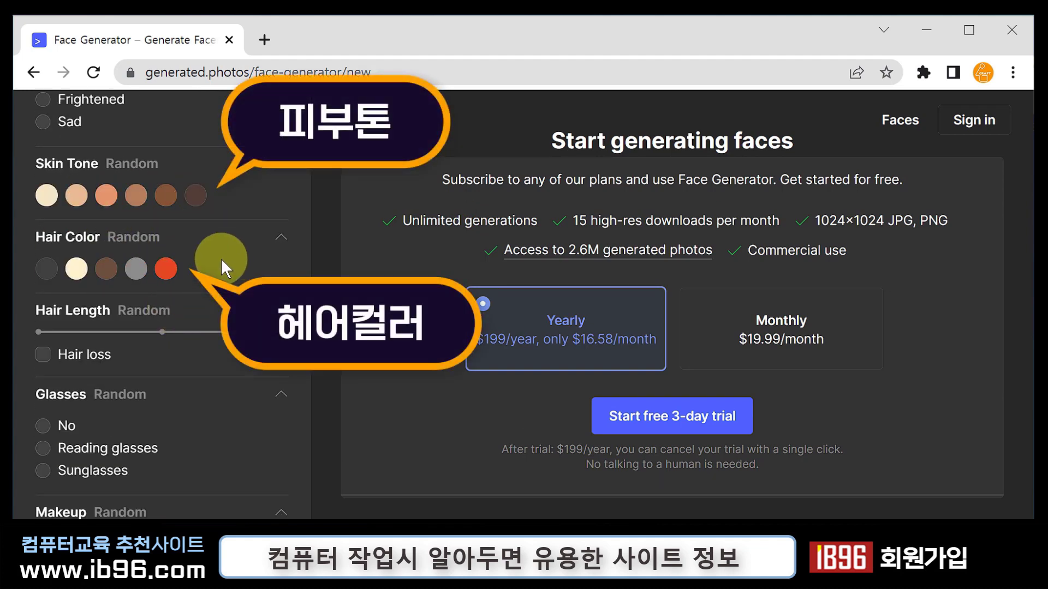
{"action": "scroll", "coordinate": [222, 255], "scroll_direction": "down", "scroll_amount": 3}
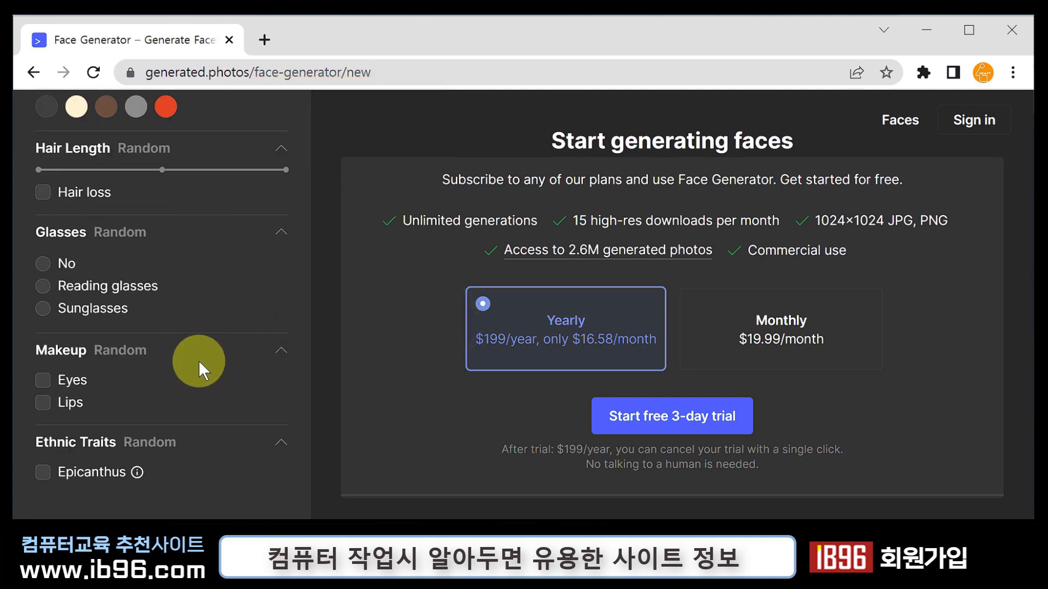
{"action": "scroll", "coordinate": [225, 421], "scroll_direction": "up", "scroll_amount": 6}
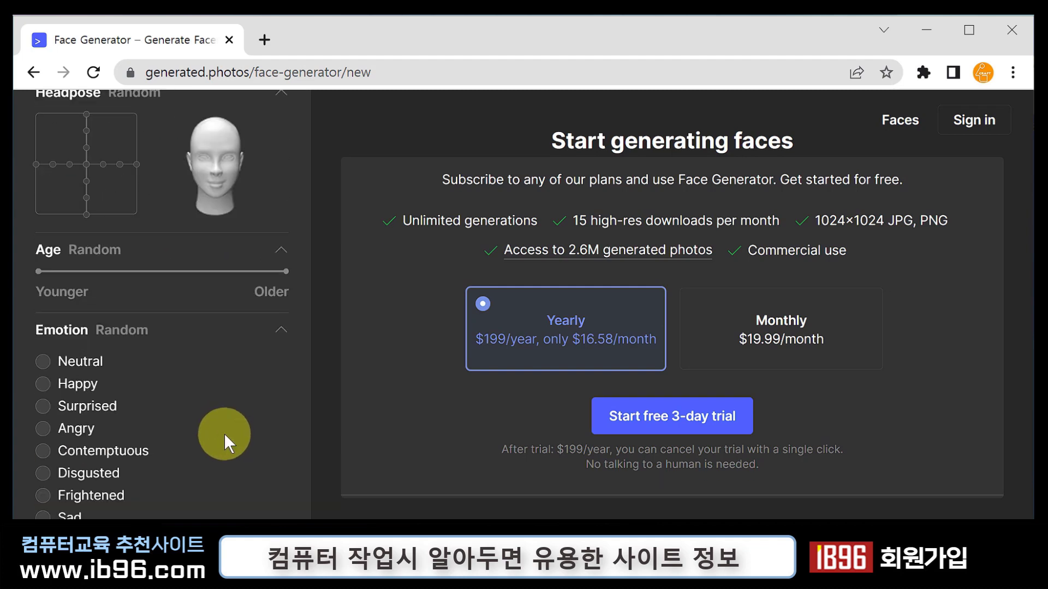
{"action": "scroll", "coordinate": [214, 337], "scroll_direction": "up", "scroll_amount": 3}
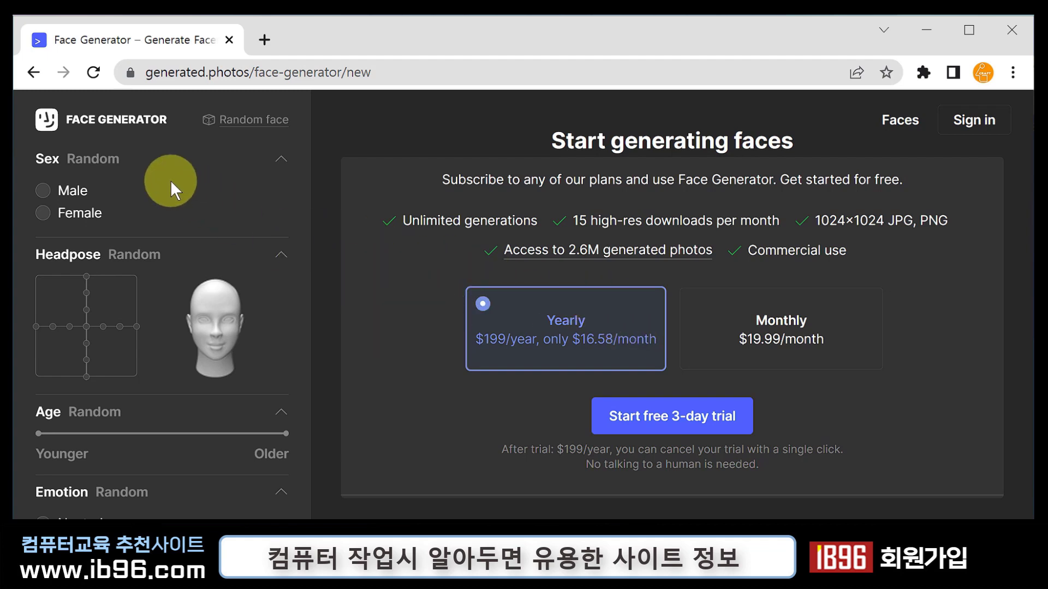
Return to the face gallery and filter it to left-facing head poses with all face types.
{"action": "left_click", "coordinate": [32, 75]}
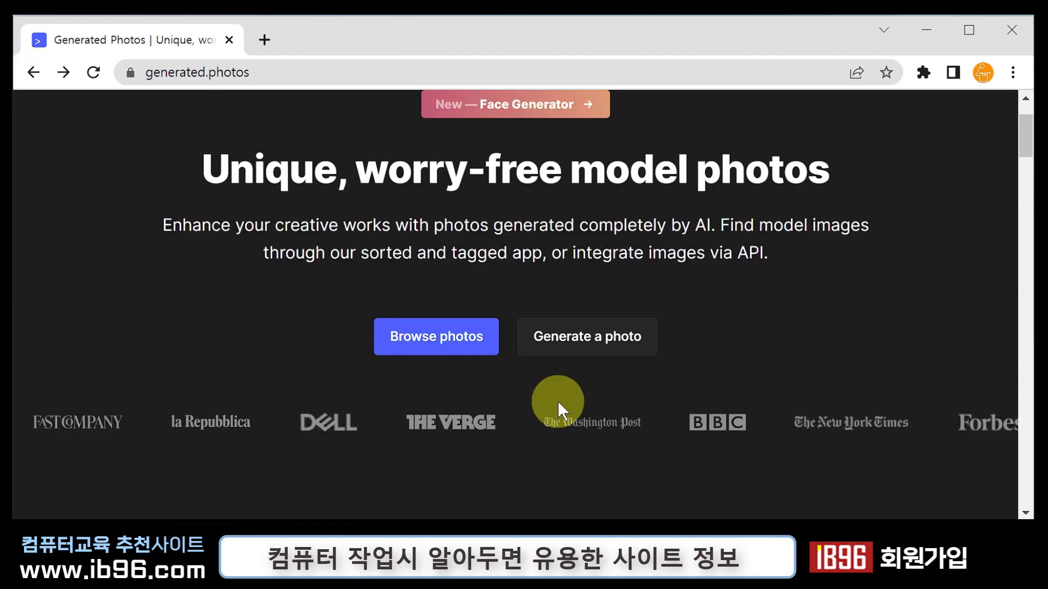
{"action": "left_click", "coordinate": [450, 347]}
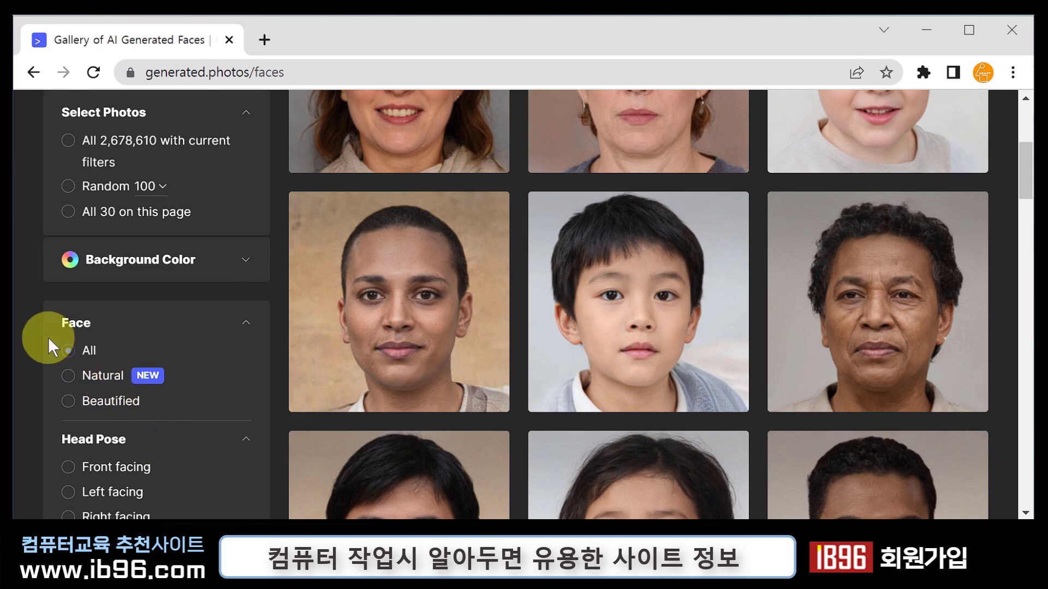
{"action": "left_click", "coordinate": [68, 350]}
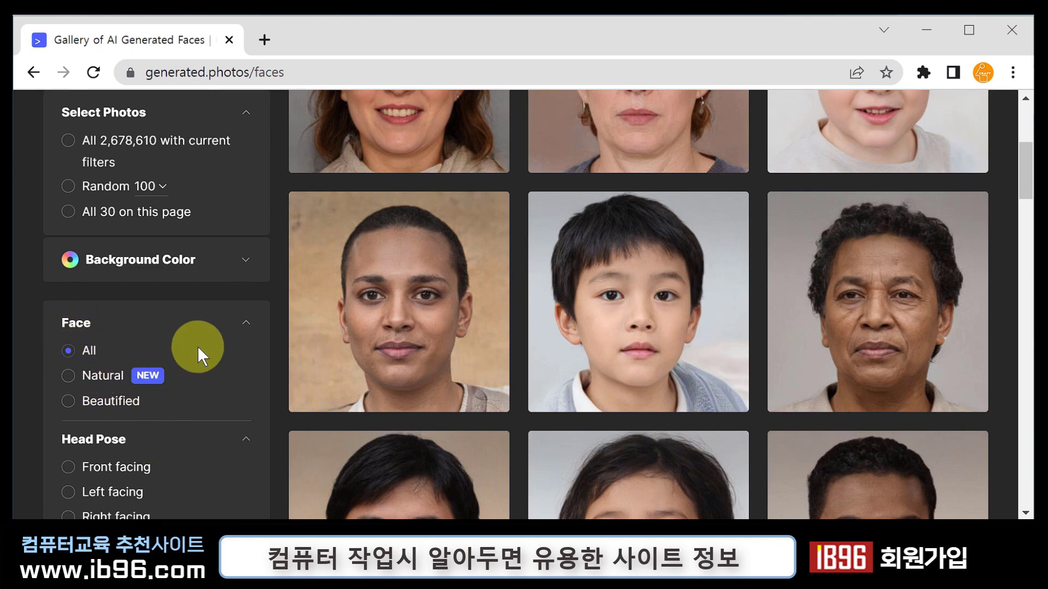
{"action": "scroll", "coordinate": [208, 351], "scroll_direction": "down", "scroll_amount": 3}
{"action": "scroll", "coordinate": [207, 377], "scroll_direction": "up", "scroll_amount": 2}
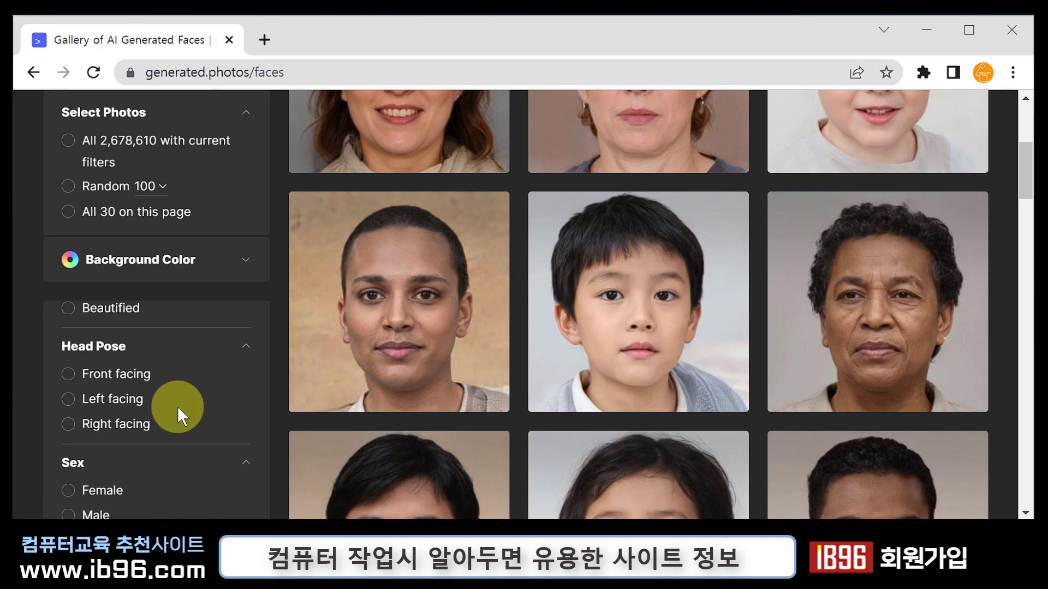
{"action": "left_click", "coordinate": [73, 403]}
{"action": "left_click", "coordinate": [70, 431]}
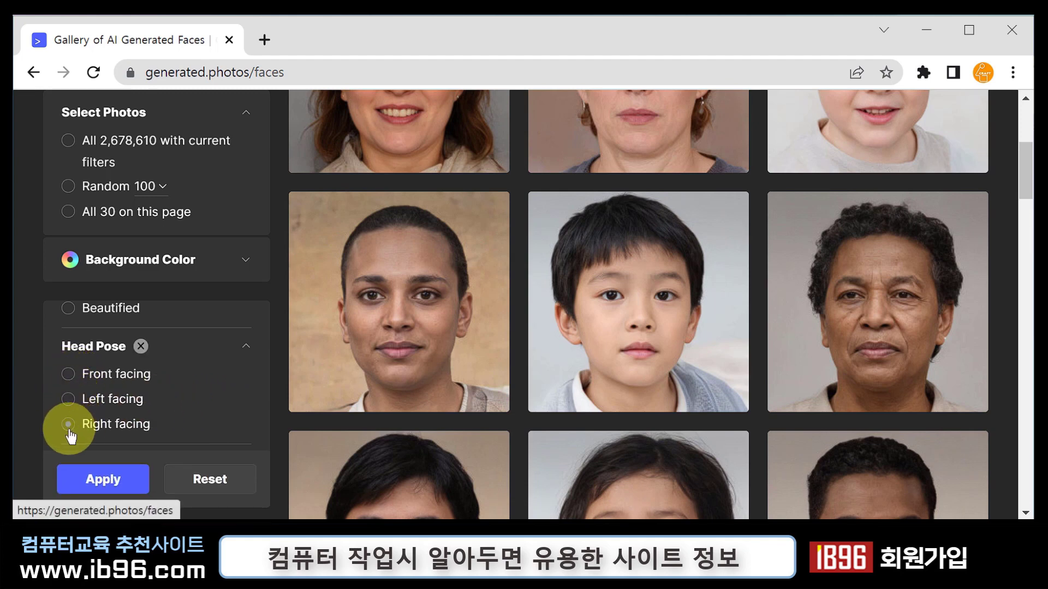
{"action": "left_click", "coordinate": [74, 399]}
{"action": "left_click", "coordinate": [107, 483]}
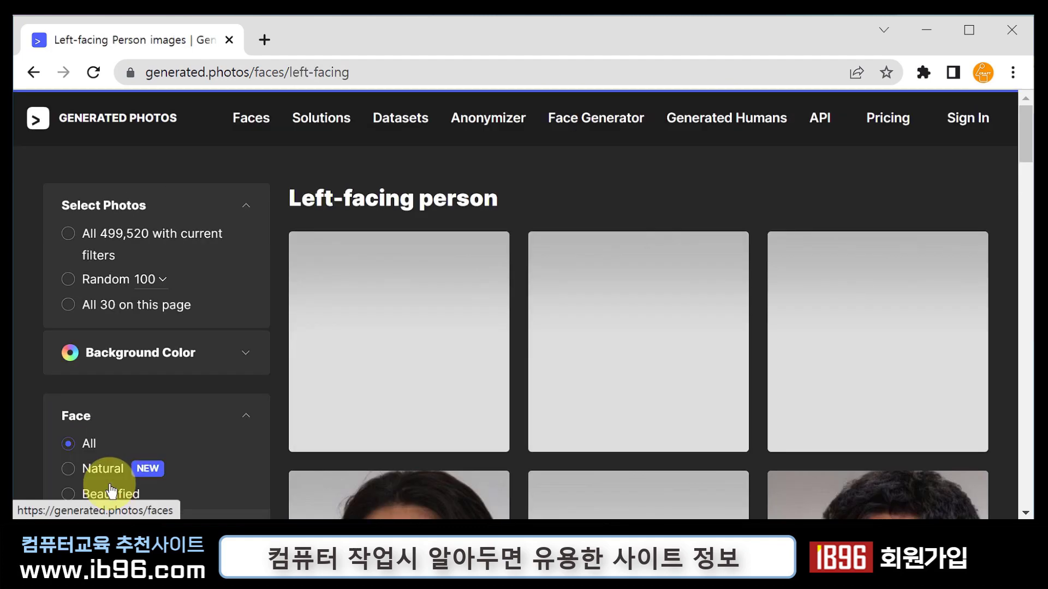
Narrow the left-facing photos to young adult females and browse the filtered portraits.
{"action": "scroll", "coordinate": [203, 390], "scroll_direction": "down", "scroll_amount": 7}
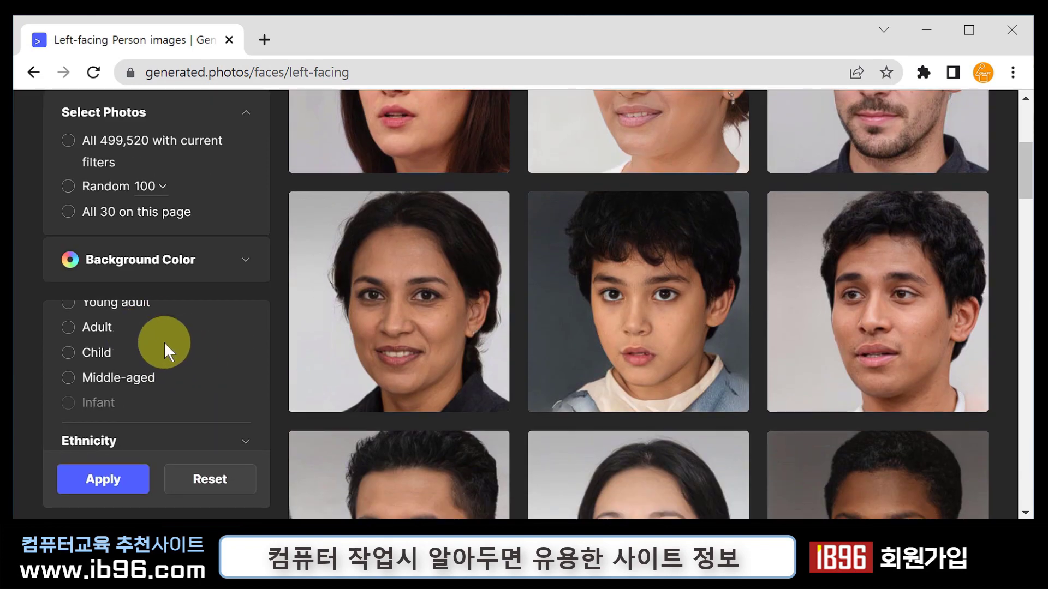
{"action": "scroll", "coordinate": [164, 349], "scroll_direction": "up", "scroll_amount": 2}
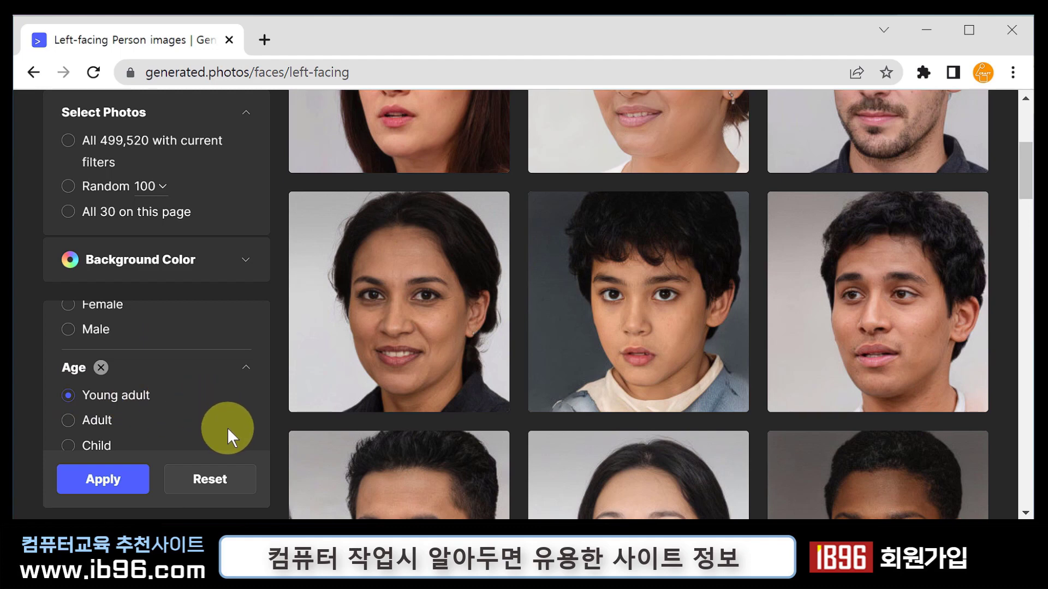
{"action": "scroll", "coordinate": [174, 442], "scroll_direction": "up", "scroll_amount": 2}
{"action": "scroll", "coordinate": [167, 446], "scroll_direction": "up", "scroll_amount": 2}
{"action": "scroll", "coordinate": [70, 398], "scroll_direction": "down", "scroll_amount": 2}
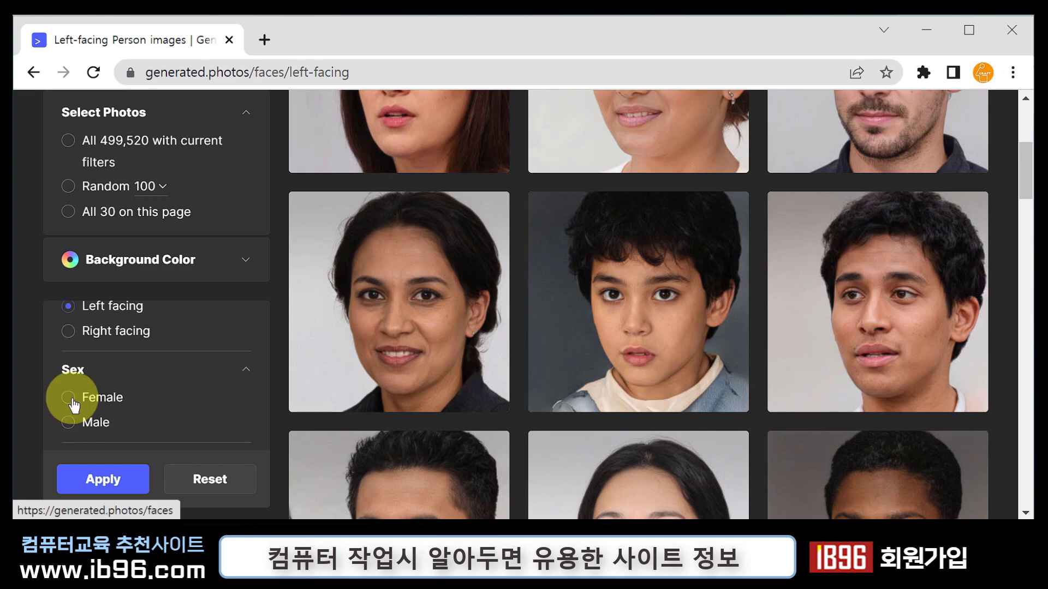
{"action": "left_click", "coordinate": [68, 397]}
{"action": "left_click", "coordinate": [96, 480]}
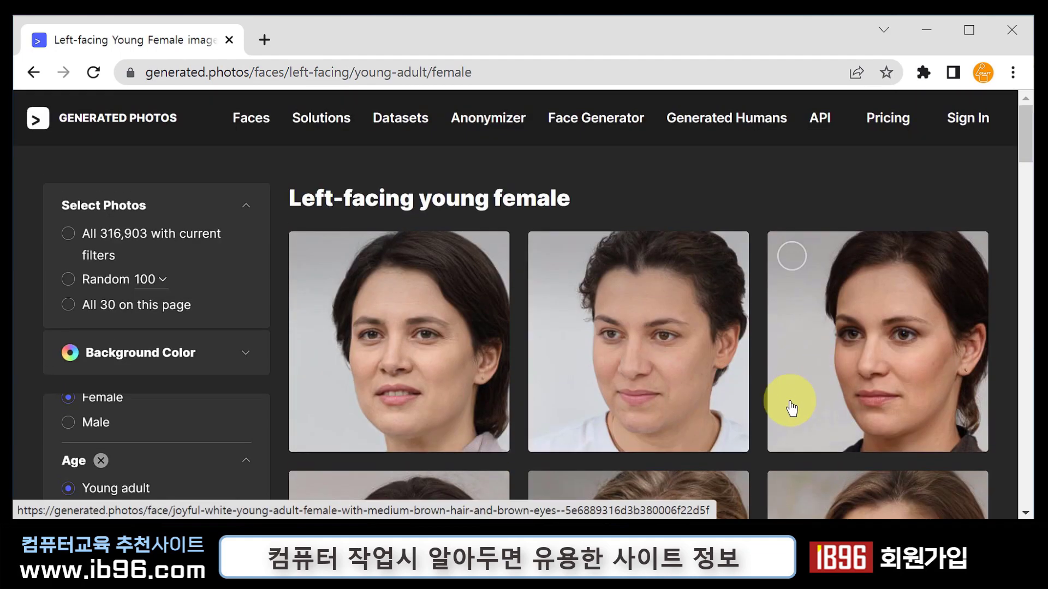
{"action": "scroll", "coordinate": [807, 396], "scroll_direction": "down", "scroll_amount": 6}
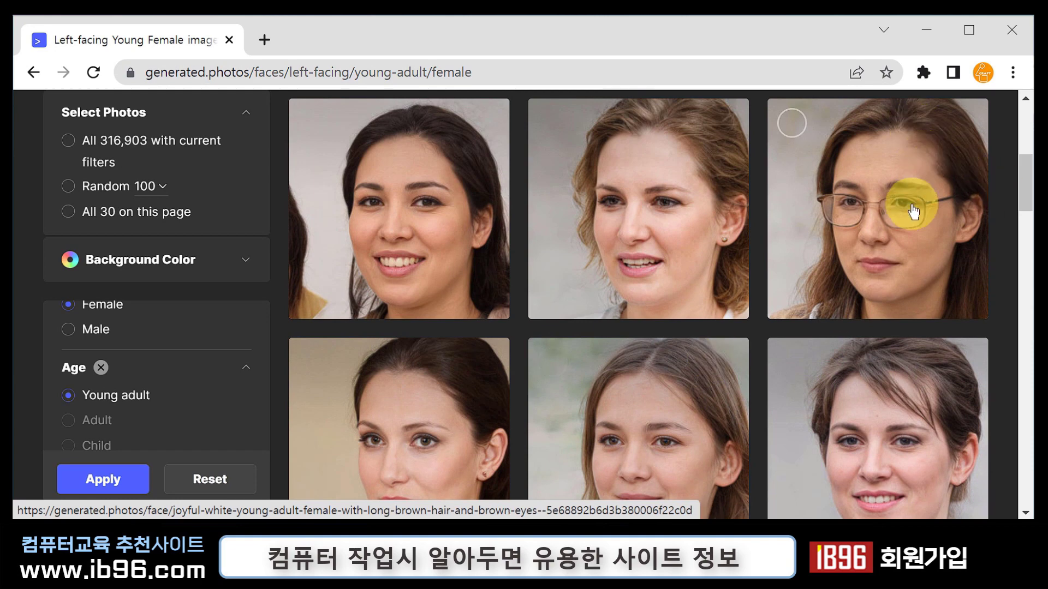
{"action": "left_click", "coordinate": [837, 169]}
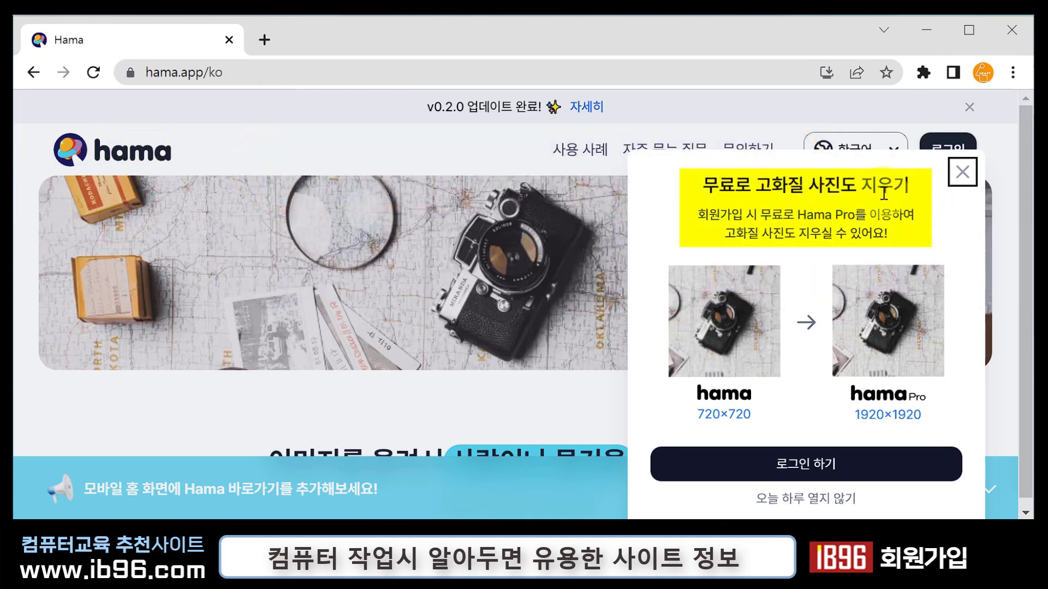
Dismiss the free high-quality promotion on hama.app and upload the beach photo with the stacked stones.
{"action": "left_click", "coordinate": [963, 173]}
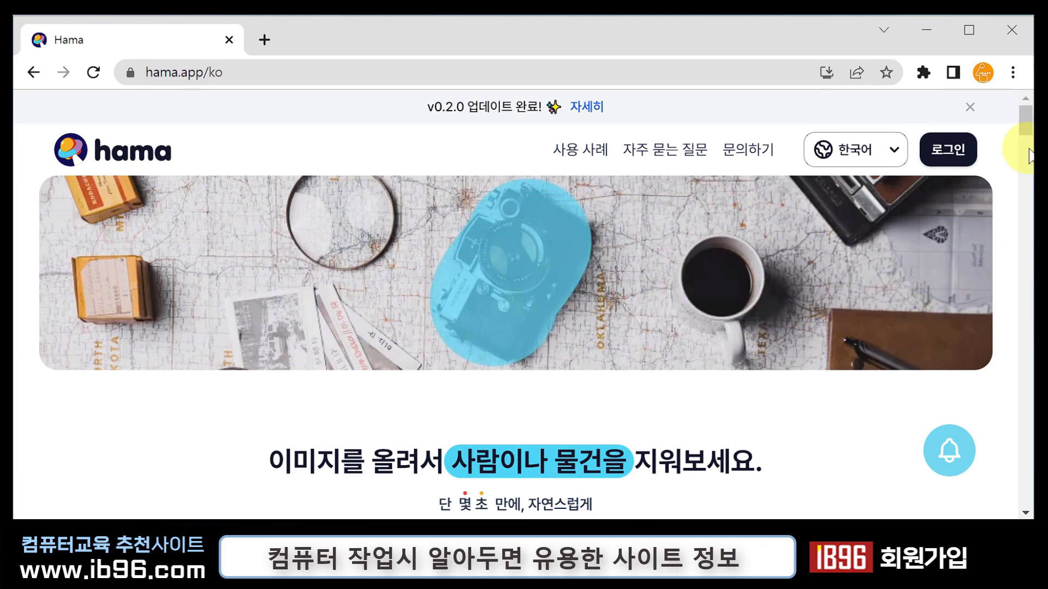
{"action": "left_click_drag", "start_coordinate": [1025, 114], "coordinate": [1028, 143]}
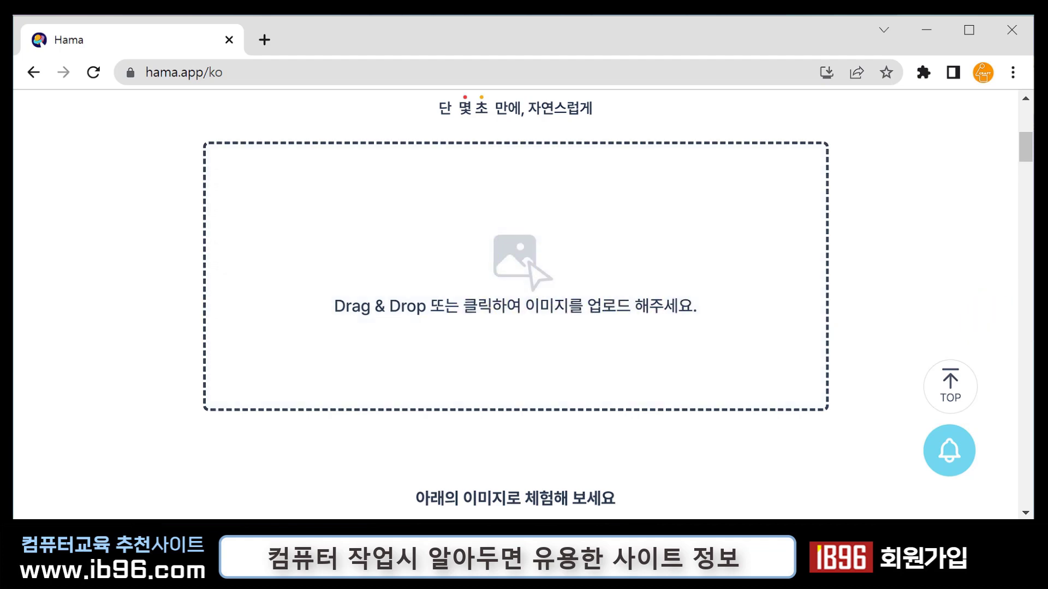
{"action": "left_click_drag", "start_coordinate": [982, 308], "coordinate": [547, 228]}
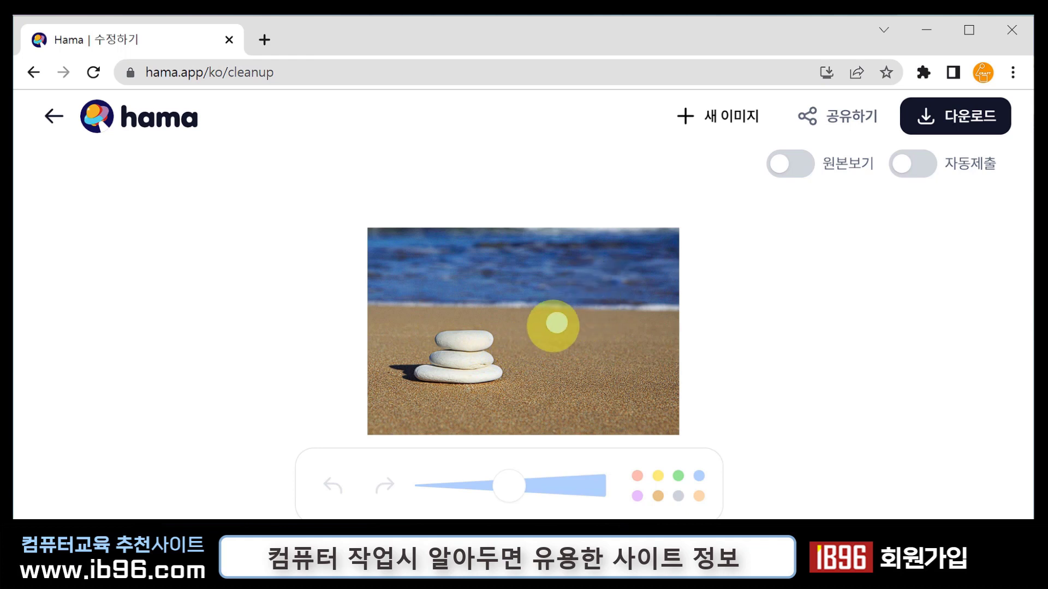
Brush over the stacked stones and their shadow to erase them from the beach photo, and download the edited image.
{"action": "left_click_drag", "start_coordinate": [503, 374], "coordinate": [495, 374]}
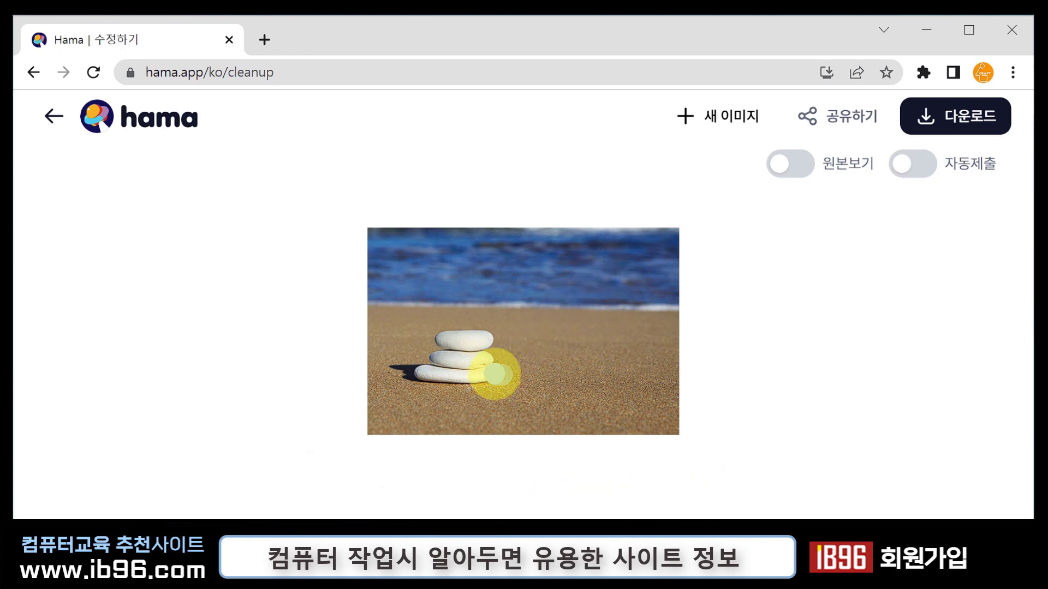
{"action": "left_click_drag", "start_coordinate": [492, 338], "coordinate": [458, 337]}
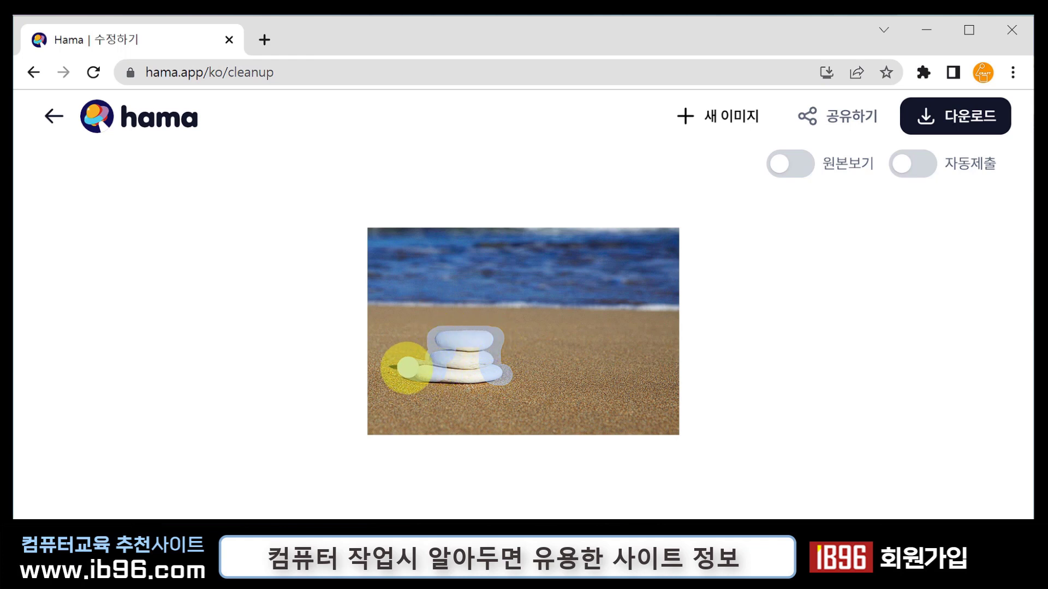
{"action": "left_click_drag", "start_coordinate": [426, 377], "coordinate": [458, 375]}
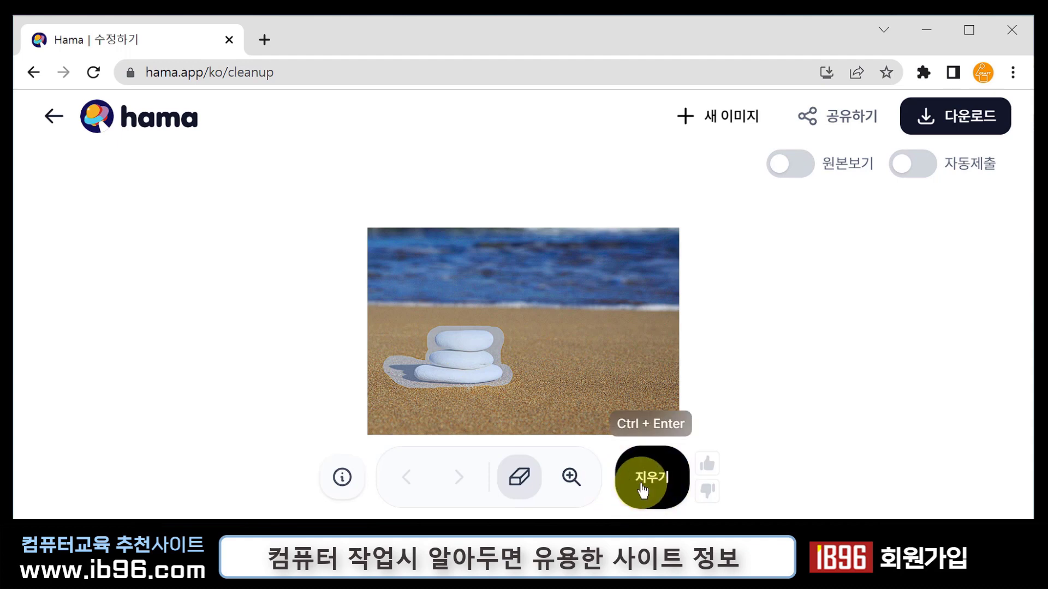
{"action": "left_click", "coordinate": [643, 489]}
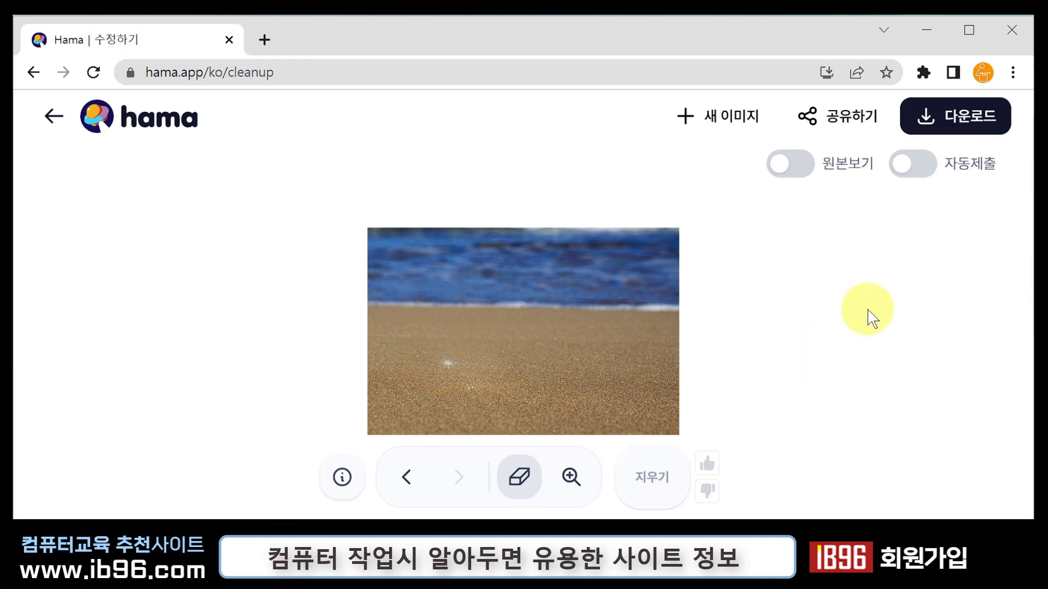
{"action": "left_click", "coordinate": [931, 122]}
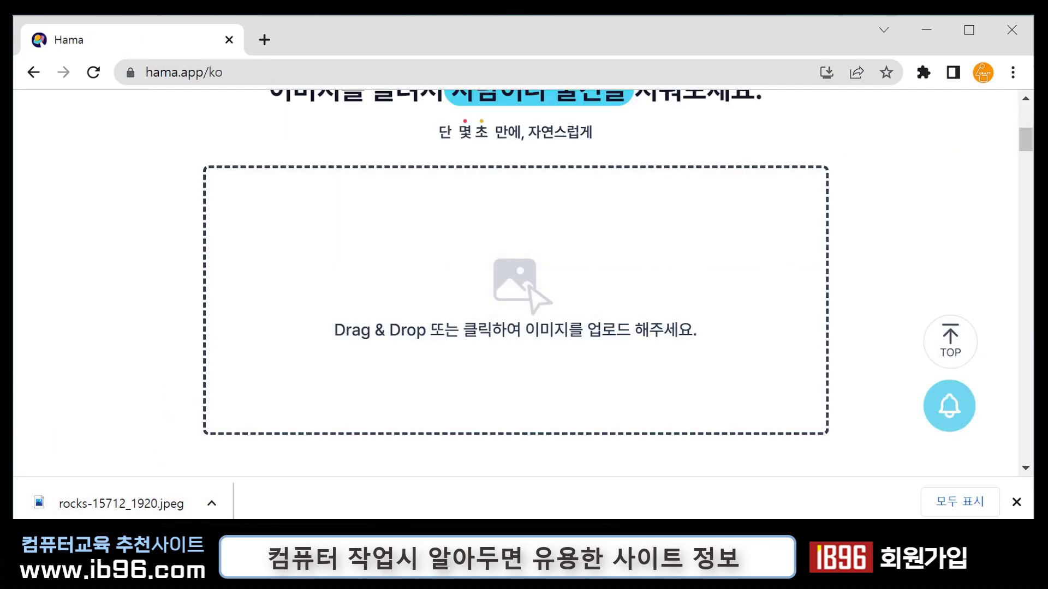
Upload the riverside photo with the stepping stones and crouching figures for object removal.
{"action": "left_click_drag", "start_coordinate": [109, 503], "coordinate": [513, 310]}
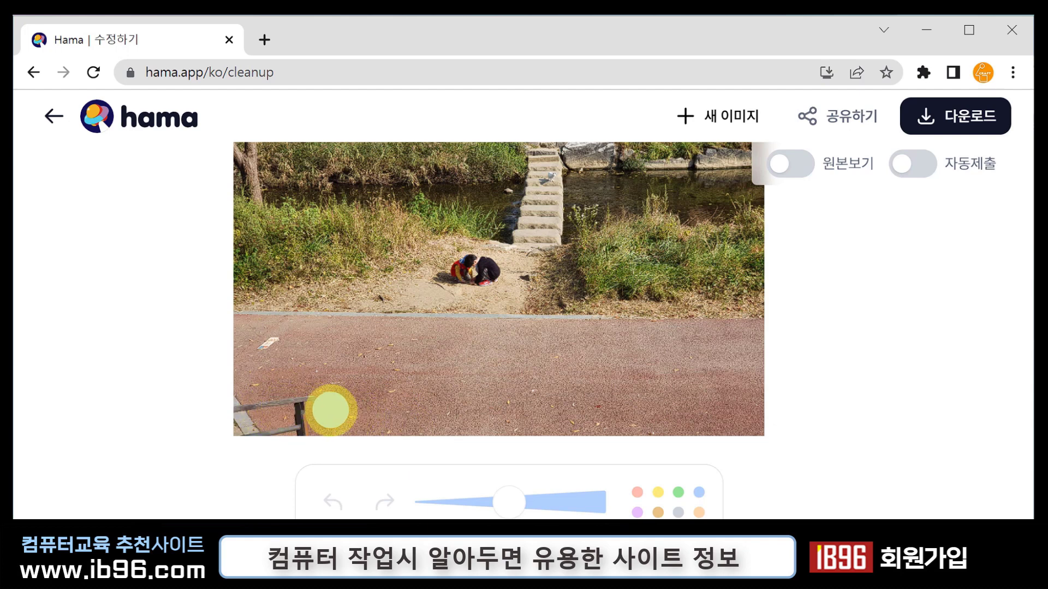
Brush over the wooden railing in the lower-left corner of the riverside photo and erase it.
{"action": "mouse_move", "coordinate": [305, 398]}
{"action": "left_mouse_down"}
{"action": "mouse_move", "coordinate": [290, 398]}
{"action": "mouse_move", "coordinate": [292, 412]}
{"action": "mouse_move", "coordinate": [261, 409]}
{"action": "mouse_move", "coordinate": [277, 421]}
{"action": "mouse_move", "coordinate": [251, 434]}
{"action": "mouse_move", "coordinate": [262, 411]}
{"action": "mouse_move", "coordinate": [227, 445]}
{"action": "left_mouse_up"}
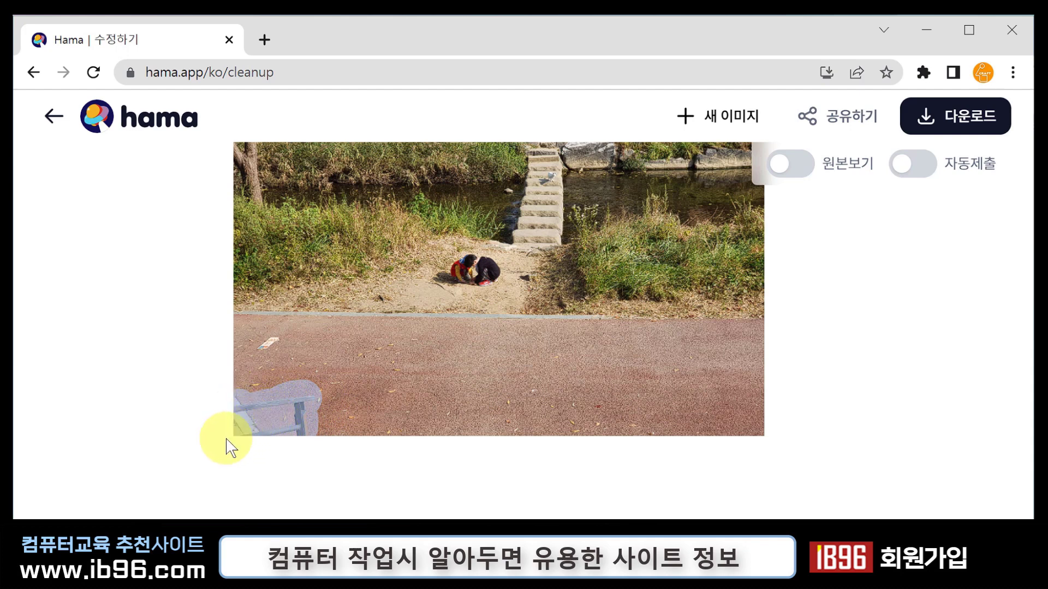
{"action": "left_click", "coordinate": [656, 490]}
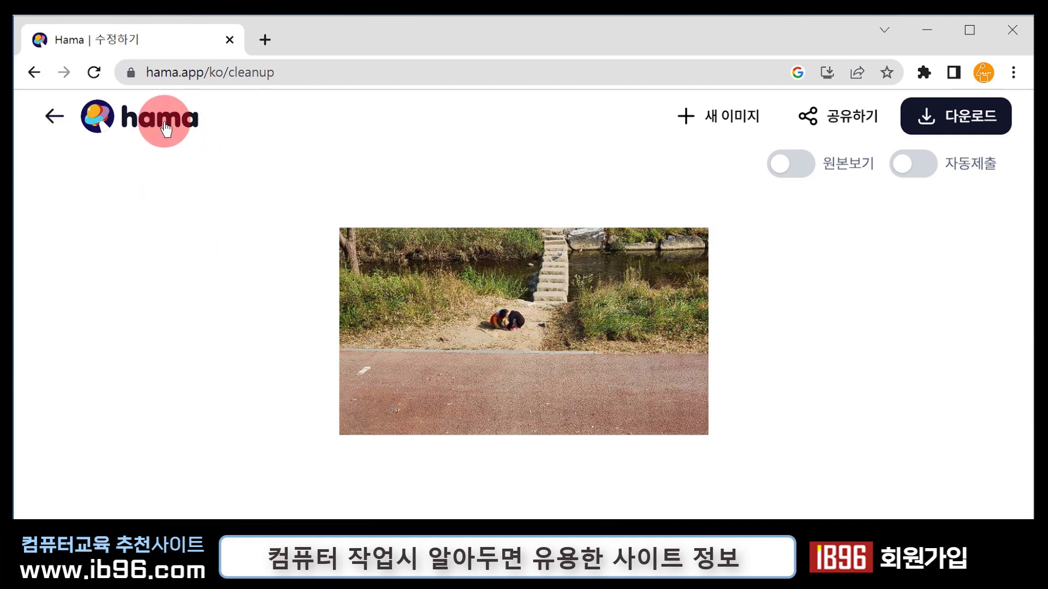
Return to the Hama home page, dismiss the free high-quality promotion, and upload the seaside photo with the person in the white hat.
{"action": "left_click", "coordinate": [163, 125]}
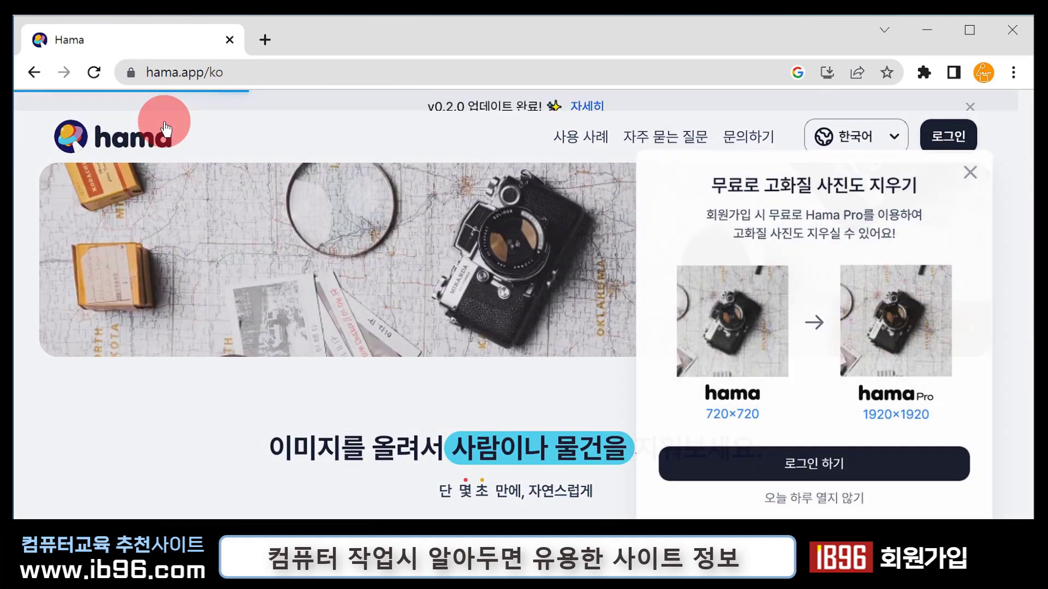
{"action": "left_click", "coordinate": [967, 175]}
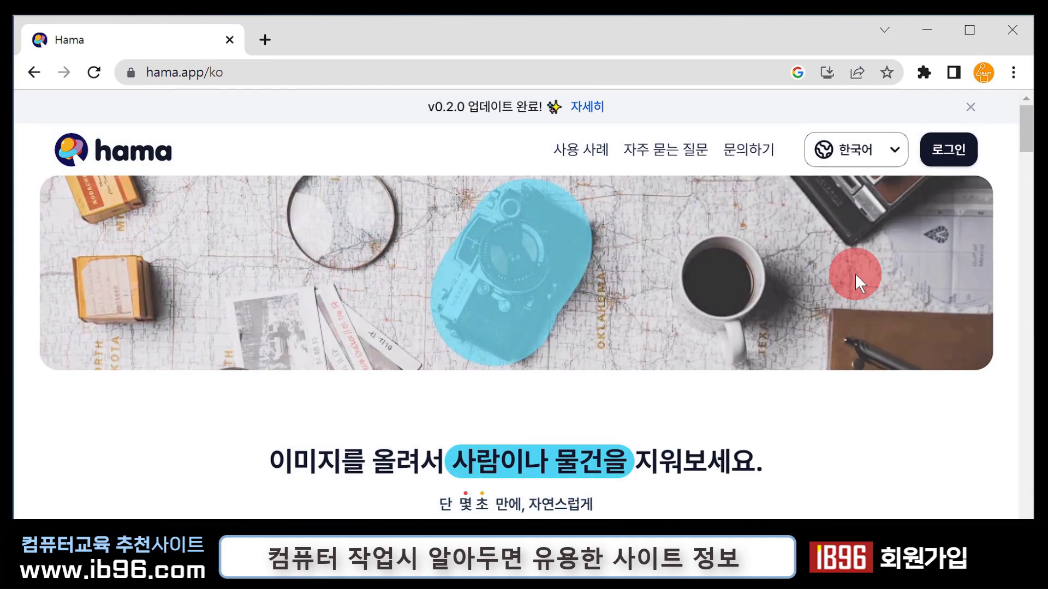
{"action": "scroll", "coordinate": [854, 278], "scroll_direction": "down", "scroll_amount": 5}
{"action": "scroll", "coordinate": [682, 312], "scroll_direction": "down", "scroll_amount": 2}
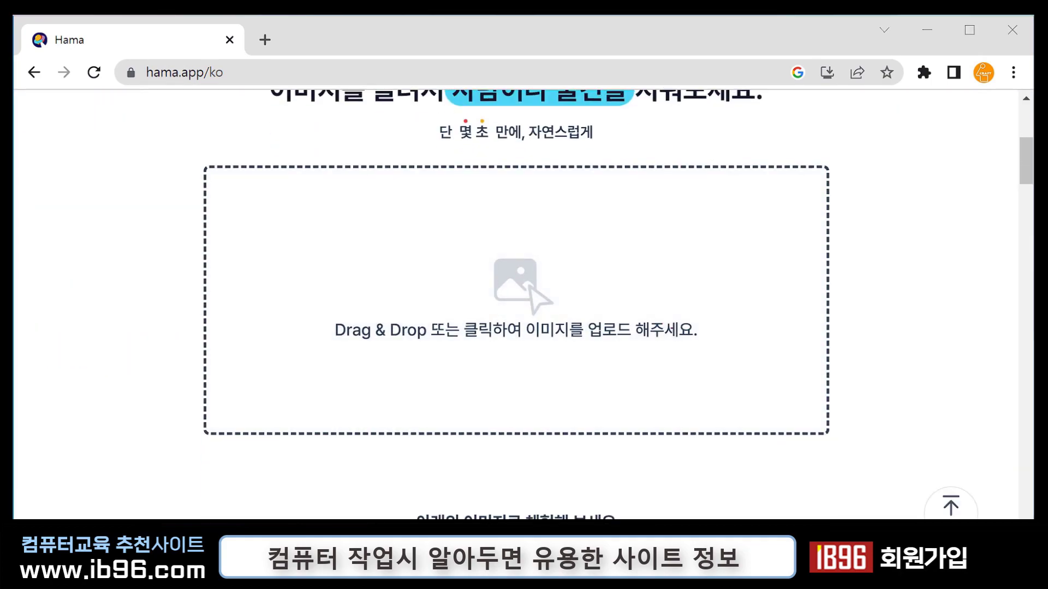
{"action": "left_click_drag", "start_coordinate": [1026, 306], "coordinate": [534, 235]}
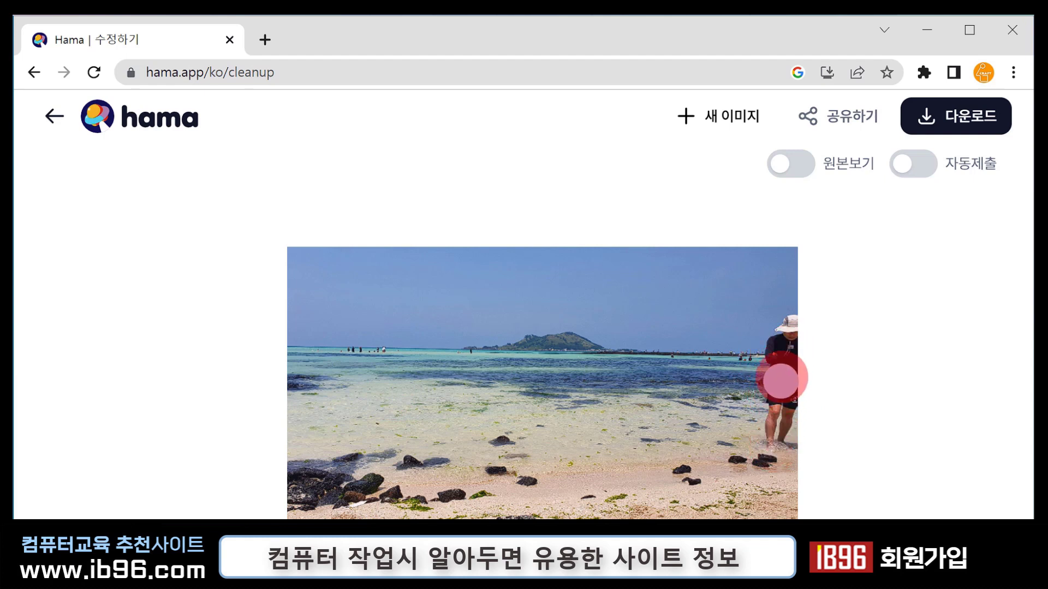
Brush over the person in the white hat at the seaside photo's right edge and erase them.
{"action": "mouse_move", "coordinate": [795, 331]}
{"action": "left_mouse_down"}
{"action": "mouse_move", "coordinate": [792, 357]}
{"action": "mouse_move", "coordinate": [786, 336]}
{"action": "mouse_move", "coordinate": [778, 349]}
{"action": "mouse_move", "coordinate": [779, 439]}
{"action": "mouse_move", "coordinate": [794, 436]}
{"action": "mouse_move", "coordinate": [795, 370]}
{"action": "mouse_move", "coordinate": [786, 414]}
{"action": "left_mouse_up"}
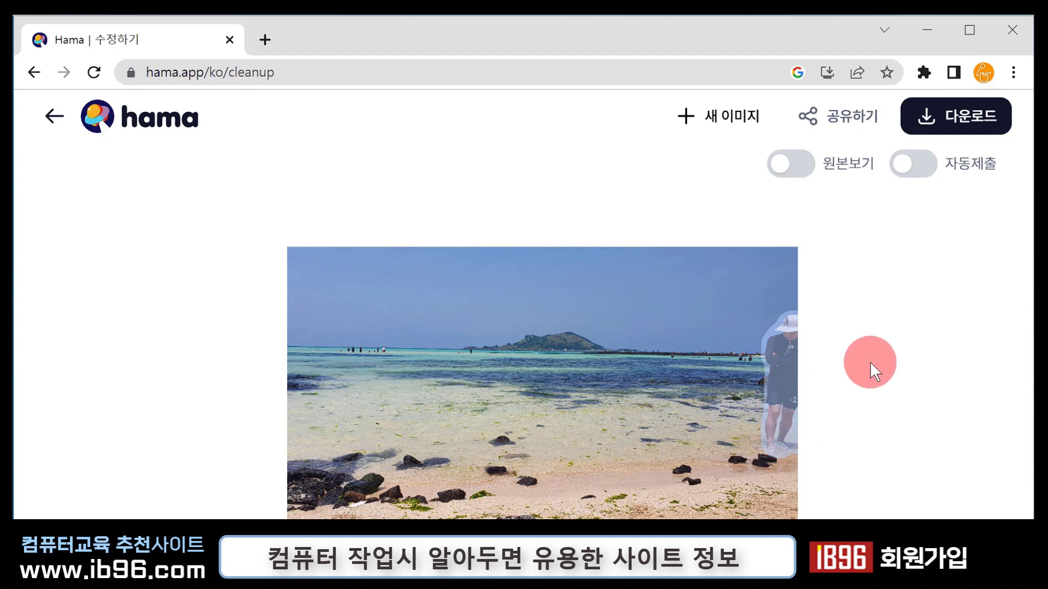
{"action": "mouse_move", "coordinate": [597, 484]}
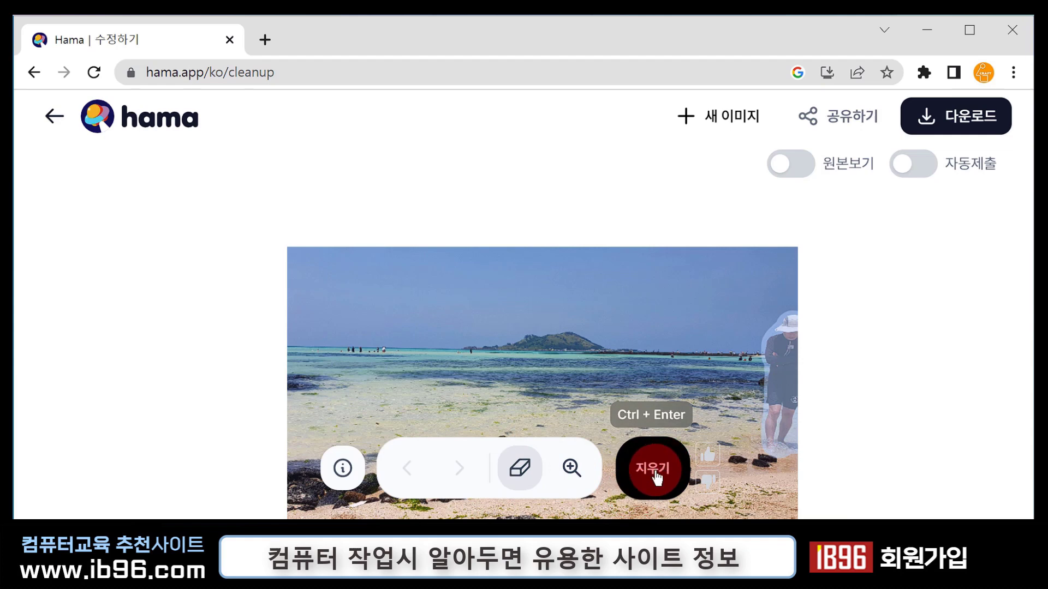
{"action": "left_click", "coordinate": [654, 470]}
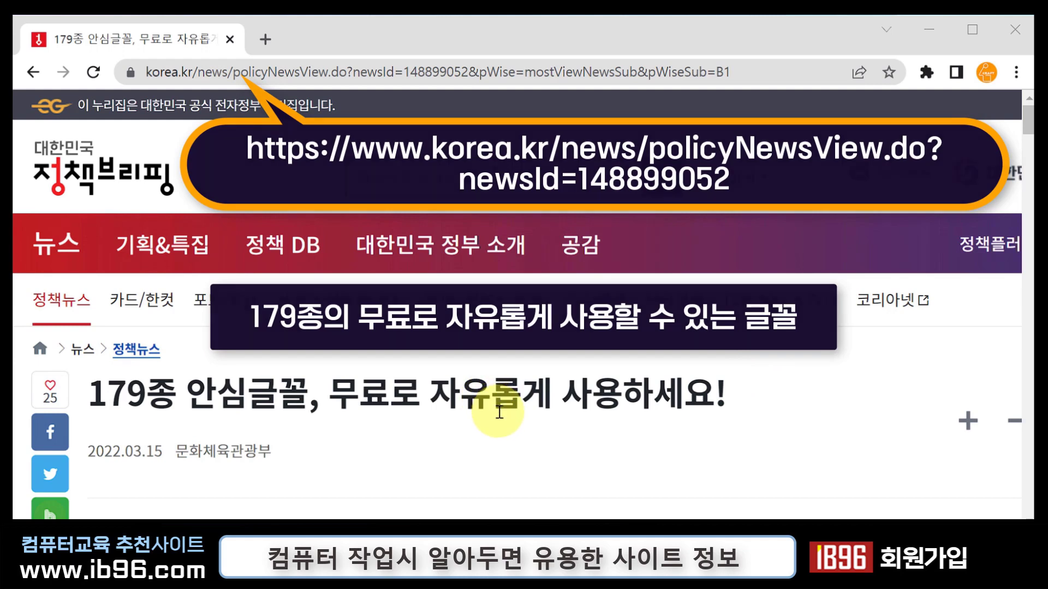
On the korea.kr article about 179 free safe fonts, read the service guide, check the download options, and examine the full font list.
{"action": "scroll", "coordinate": [498, 412], "scroll_direction": "down", "scroll_amount": 8}
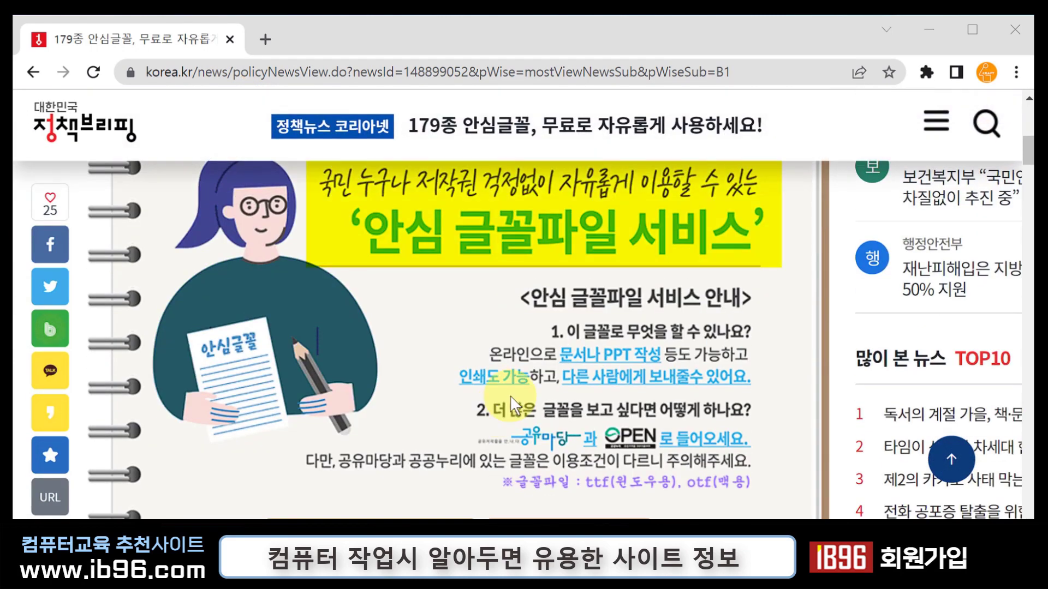
{"action": "scroll", "coordinate": [509, 395], "scroll_direction": "down", "scroll_amount": 10}
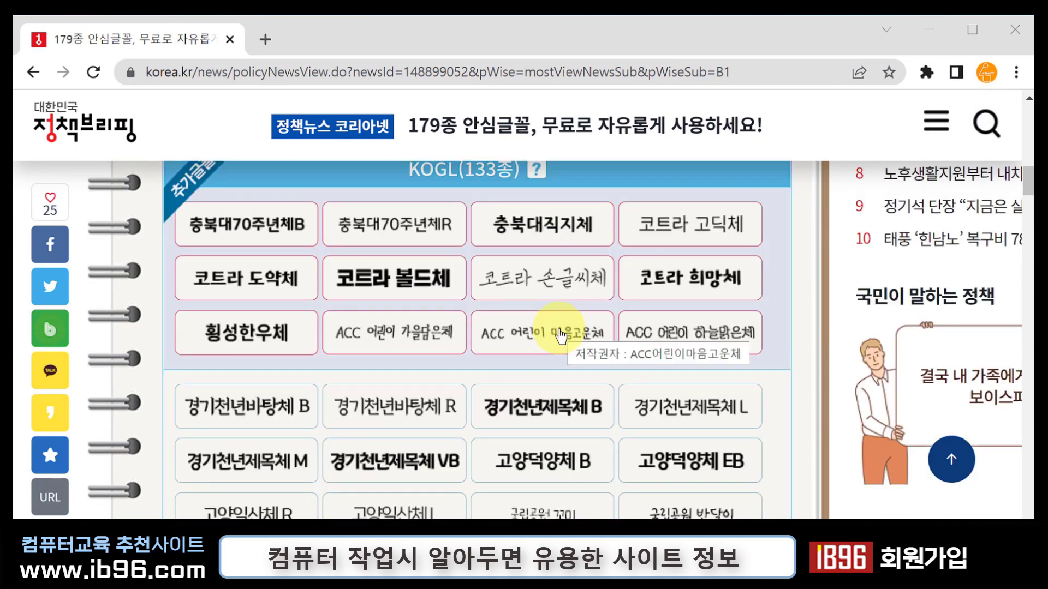
{"action": "scroll", "coordinate": [560, 335], "scroll_direction": "up", "scroll_amount": 3}
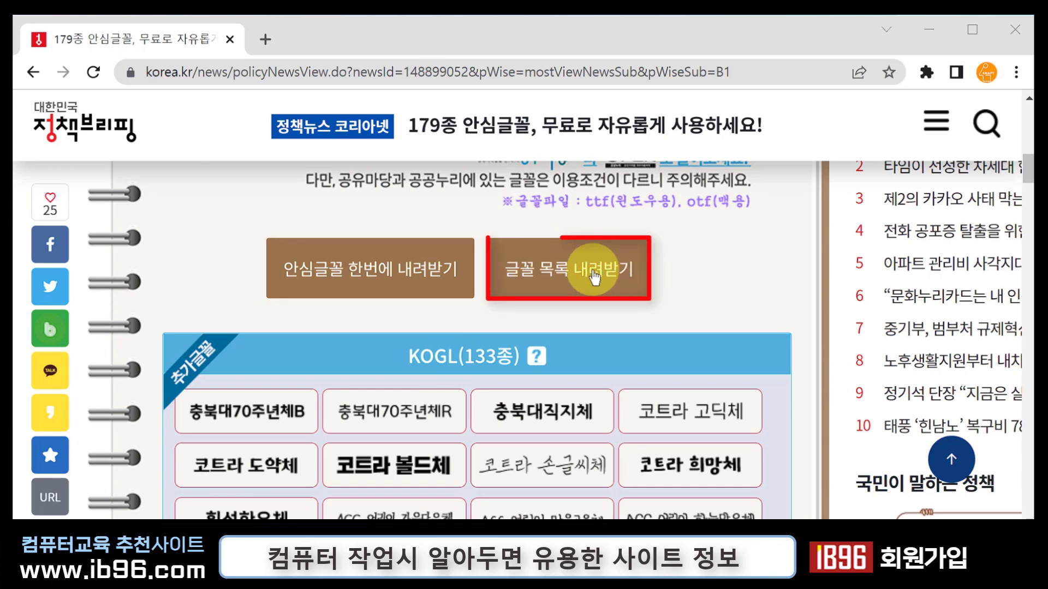
{"action": "scroll", "coordinate": [594, 277], "scroll_direction": "down", "scroll_amount": 3}
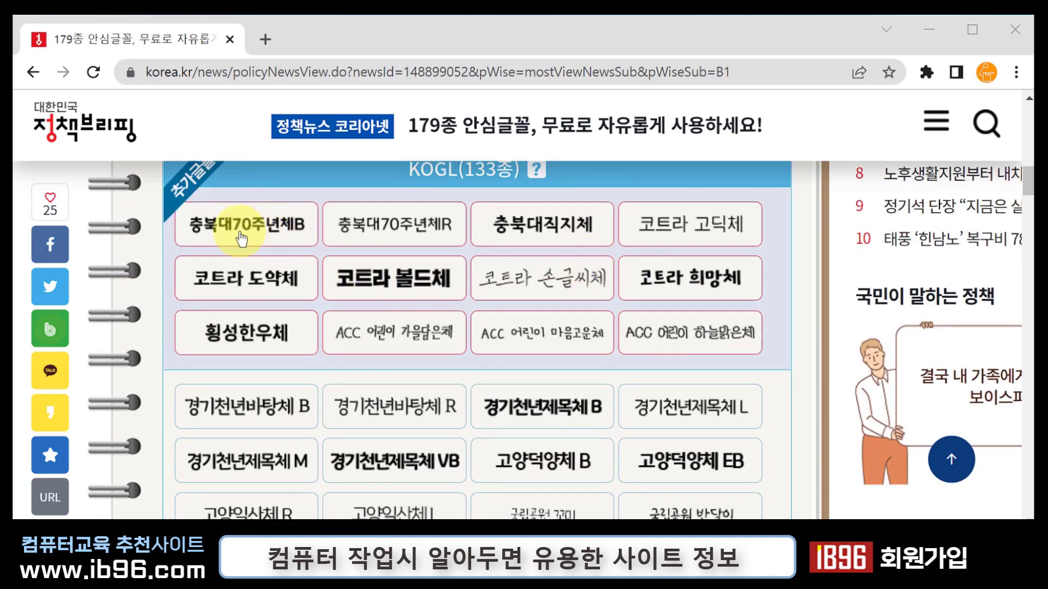
{"action": "scroll", "coordinate": [686, 306], "scroll_direction": "down", "scroll_amount": 5}
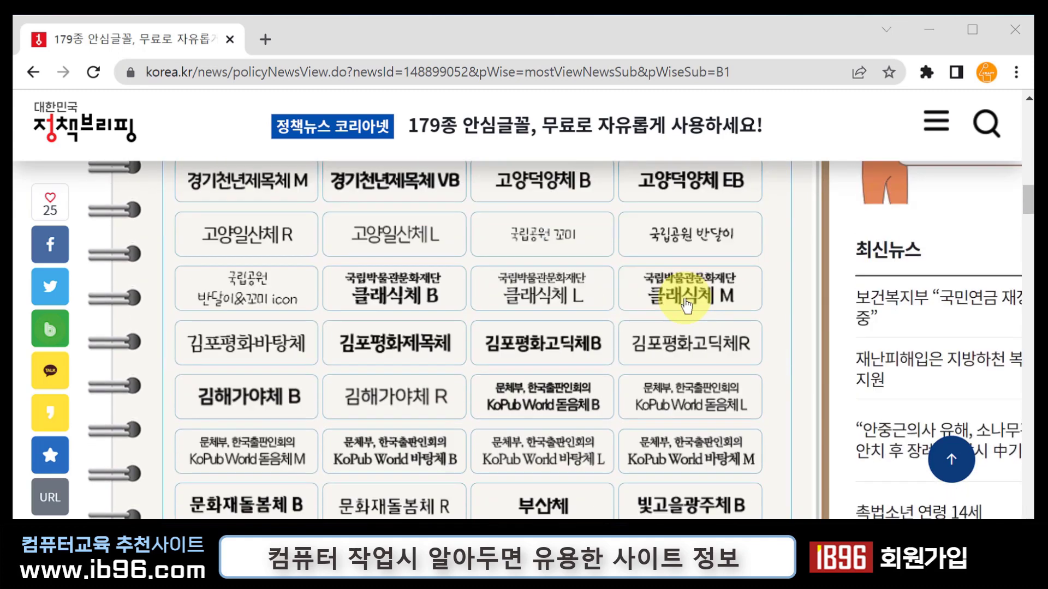
{"action": "scroll", "coordinate": [432, 371], "scroll_direction": "down", "scroll_amount": 5}
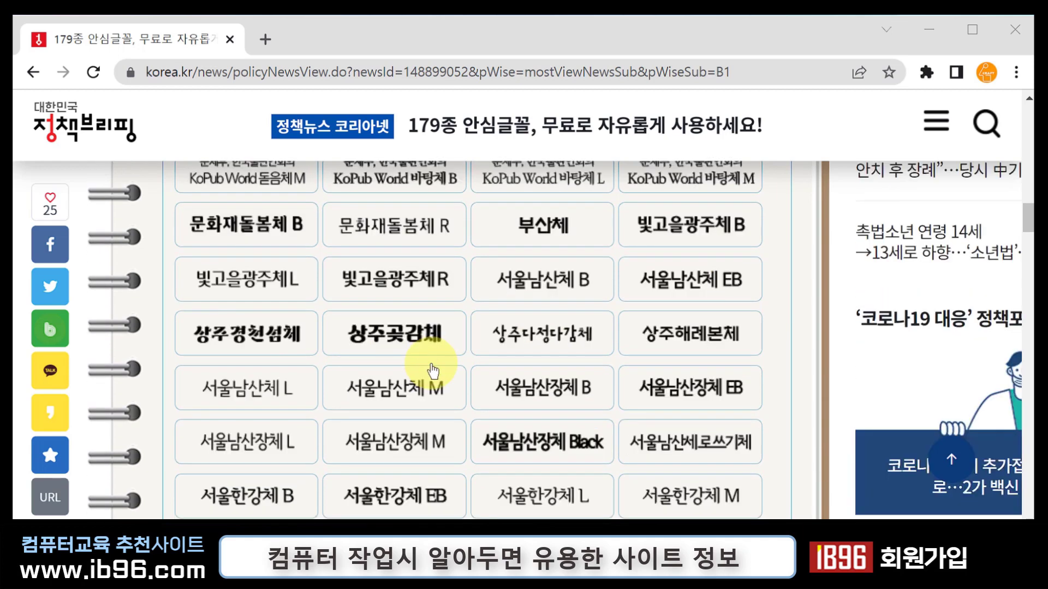
{"action": "scroll", "coordinate": [498, 347], "scroll_direction": "down", "scroll_amount": 10}
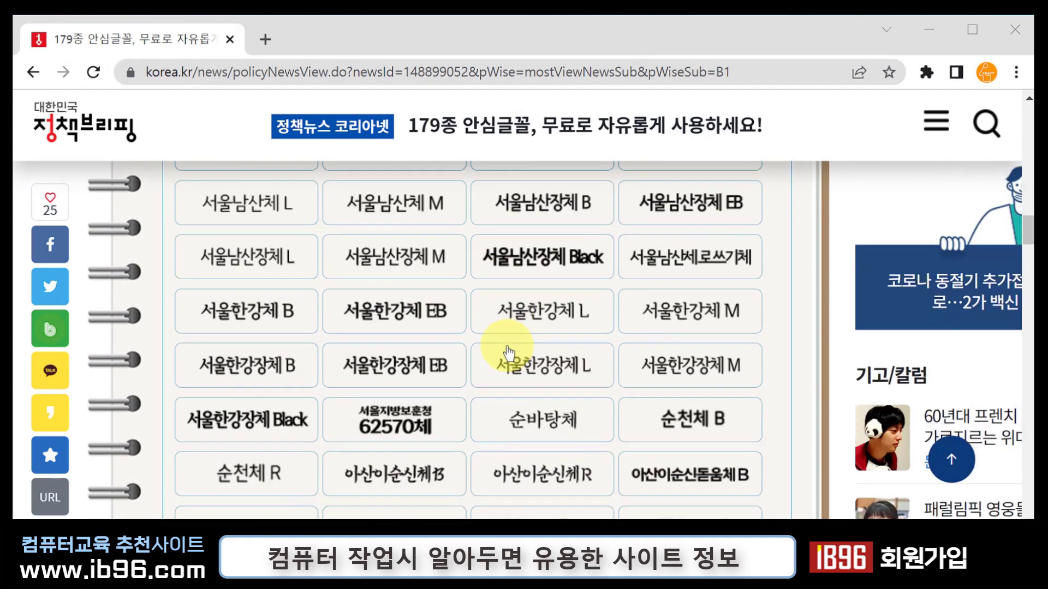
{"action": "scroll", "coordinate": [507, 354], "scroll_direction": "down", "scroll_amount": 5}
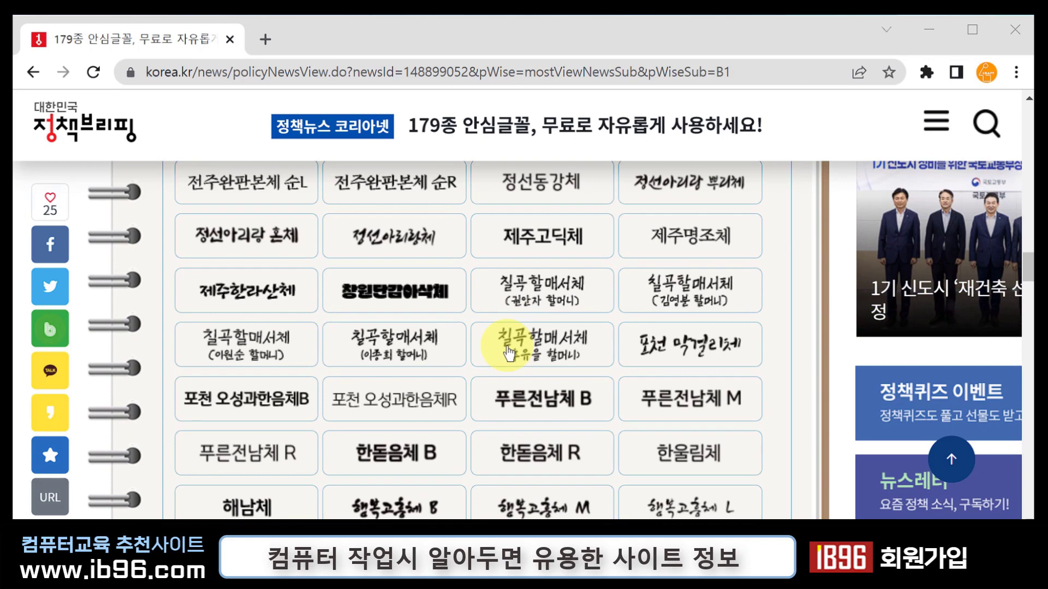
{"action": "scroll", "coordinate": [507, 354], "scroll_direction": "down", "scroll_amount": 10}
{"action": "scroll", "coordinate": [509, 354], "scroll_direction": "down", "scroll_amount": 5}
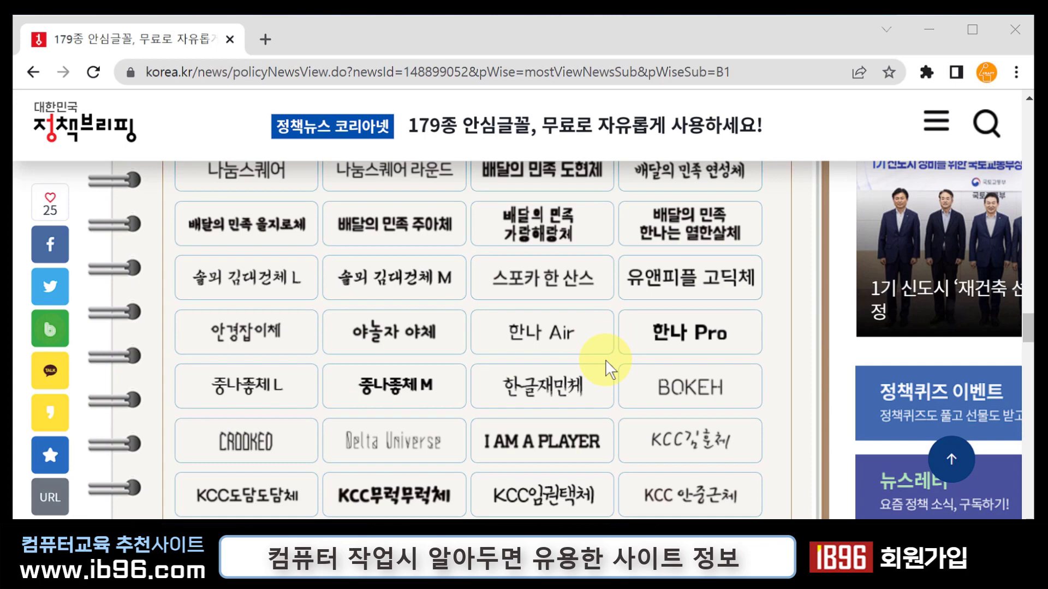
{"action": "scroll", "coordinate": [608, 369], "scroll_direction": "down", "scroll_amount": 2}
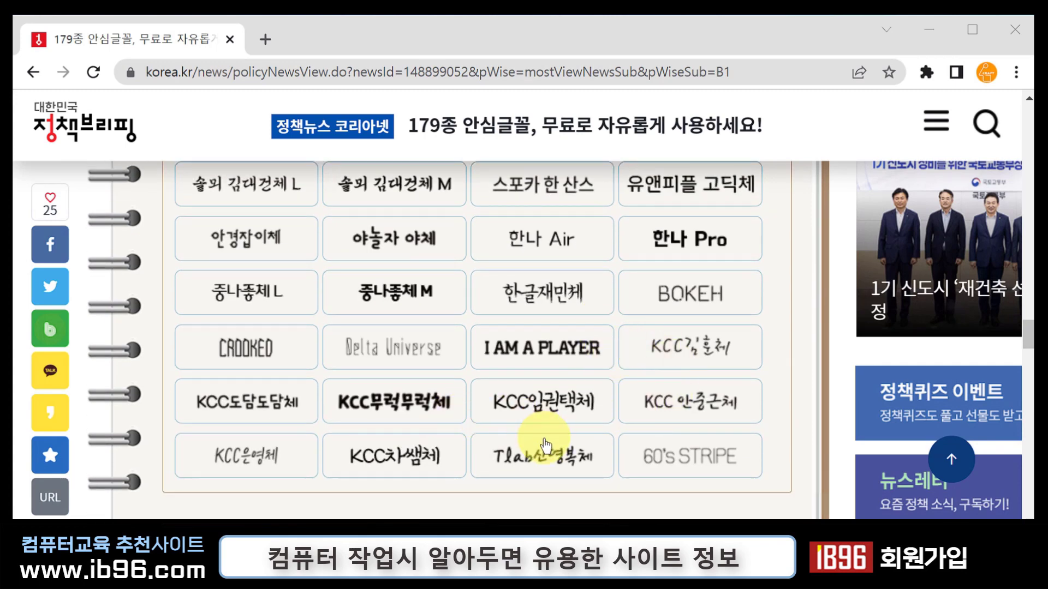
Look back through the safe font list to the bulk download options and the article's introduction.
{"action": "scroll", "coordinate": [692, 405], "scroll_direction": "up", "scroll_amount": 12}
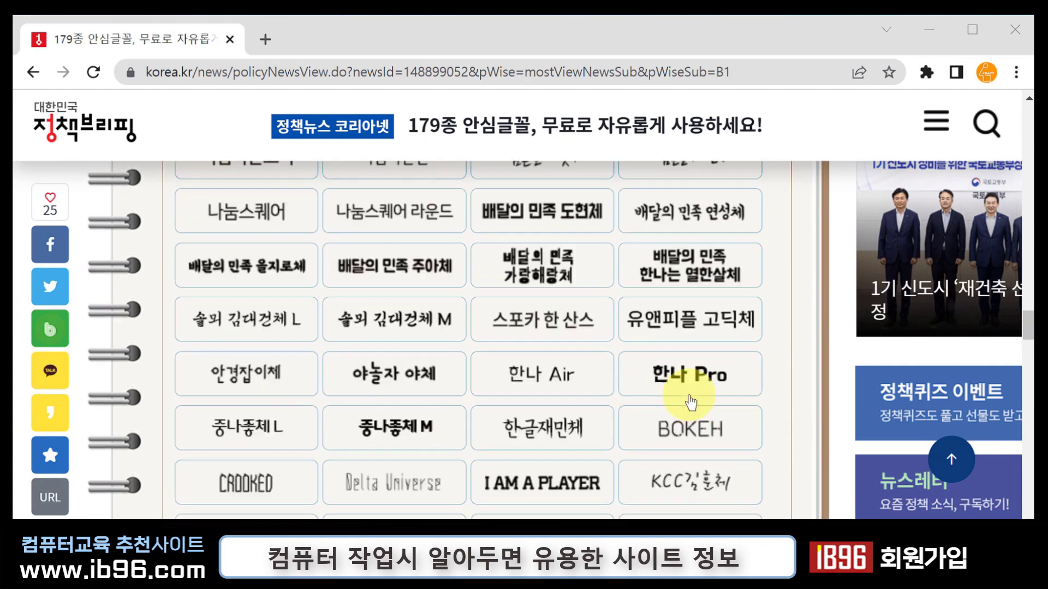
{"action": "scroll", "coordinate": [688, 401], "scroll_direction": "up", "scroll_amount": 6}
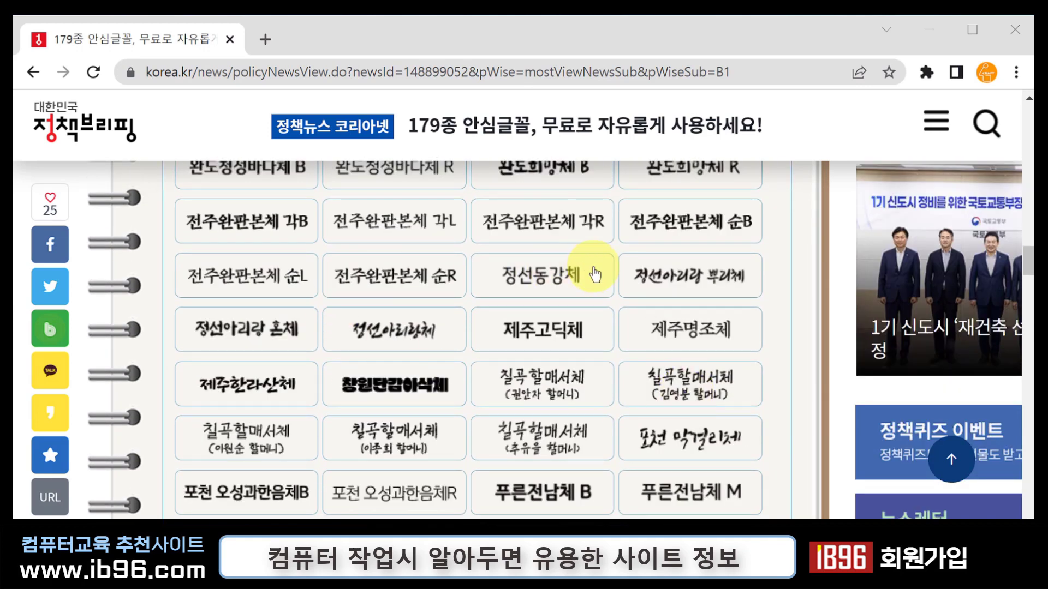
{"action": "scroll", "coordinate": [595, 274], "scroll_direction": "up", "scroll_amount": 5}
{"action": "scroll", "coordinate": [499, 234], "scroll_direction": "up", "scroll_amount": 5}
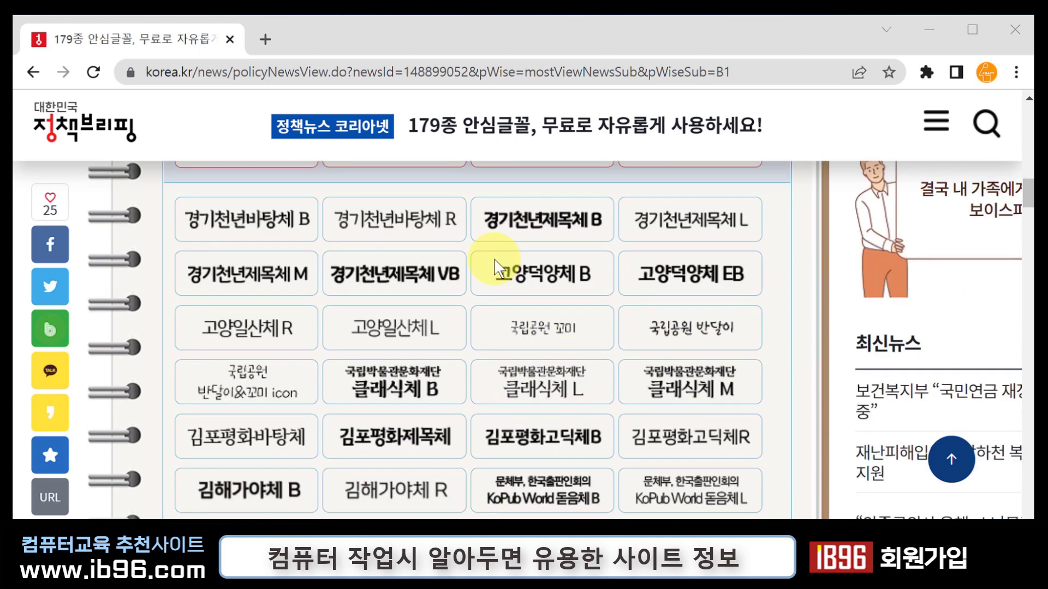
{"action": "scroll", "coordinate": [525, 247], "scroll_direction": "up", "scroll_amount": 5}
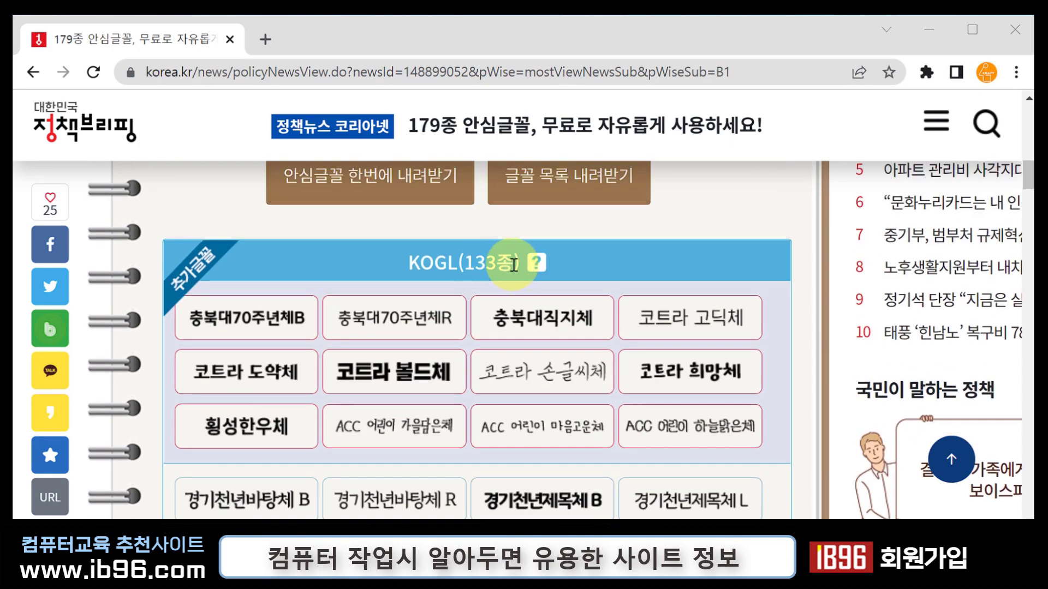
{"action": "scroll", "coordinate": [580, 273], "scroll_direction": "up", "scroll_amount": 10}
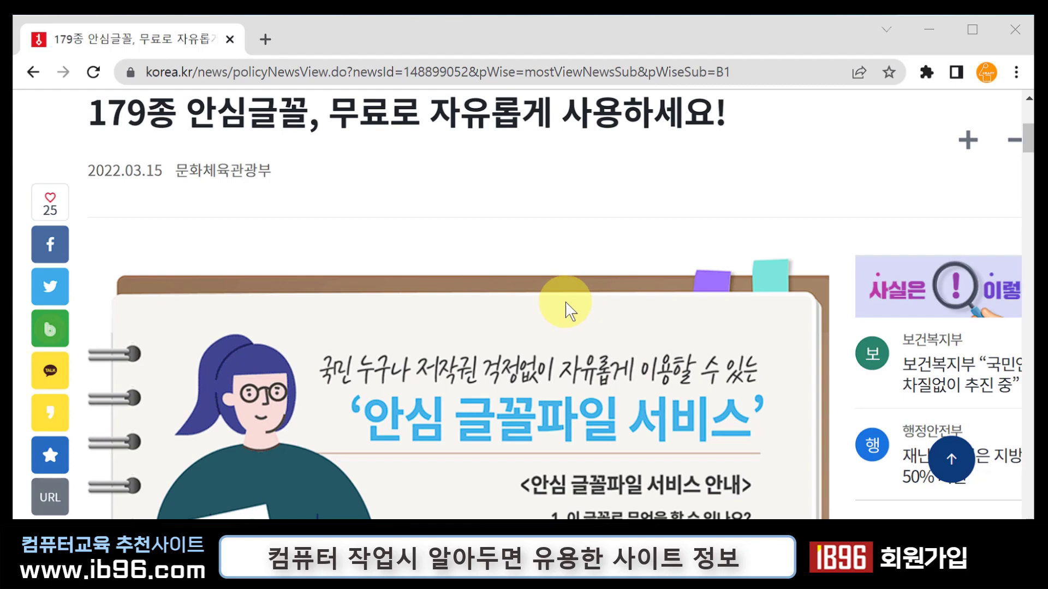
{"action": "scroll", "coordinate": [744, 269], "scroll_direction": "down", "scroll_amount": 10}
{"action": "scroll", "coordinate": [725, 398], "scroll_direction": "down", "scroll_amount": 3}
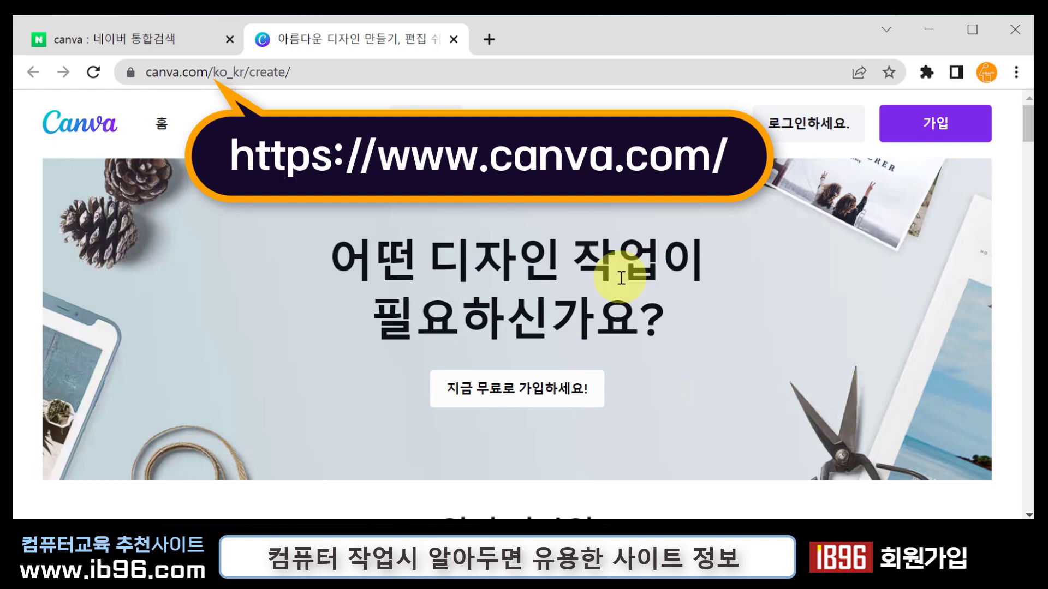
Switch to Canva, log in, and look over the recommended design types on the home page.
{"action": "mouse_move", "coordinate": [224, 123]}
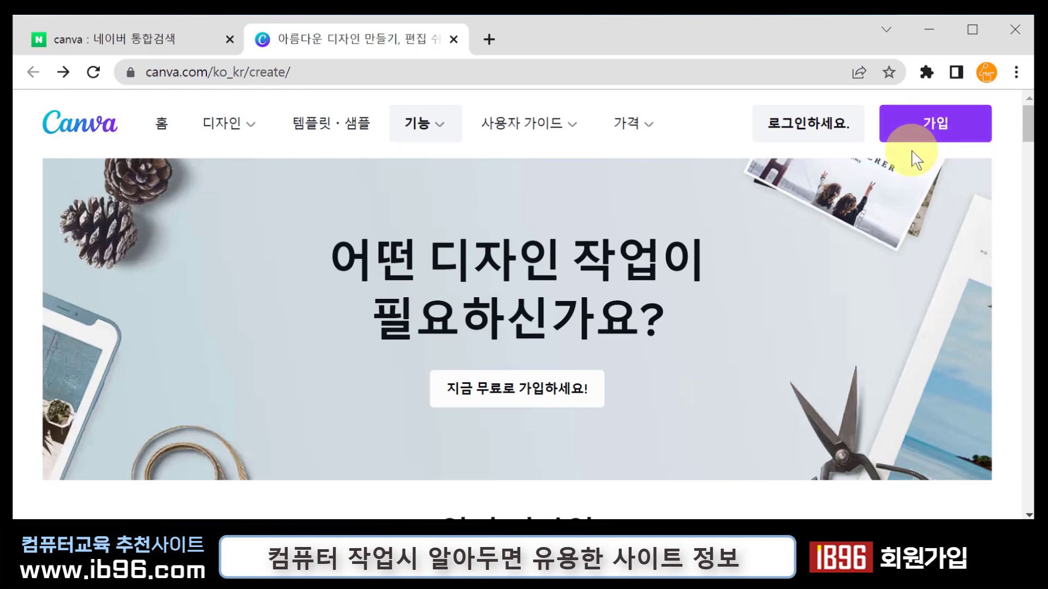
{"action": "left_click", "coordinate": [810, 124]}
{"action": "scroll", "coordinate": [600, 287], "scroll_direction": "down", "scroll_amount": 10}
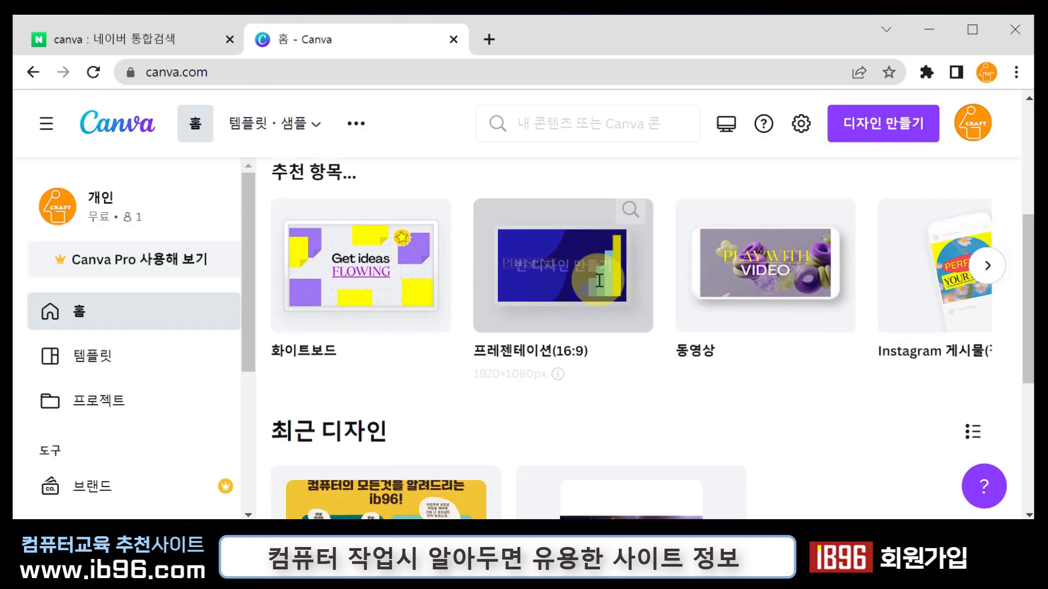
{"action": "scroll", "coordinate": [601, 288], "scroll_direction": "up", "scroll_amount": 4}
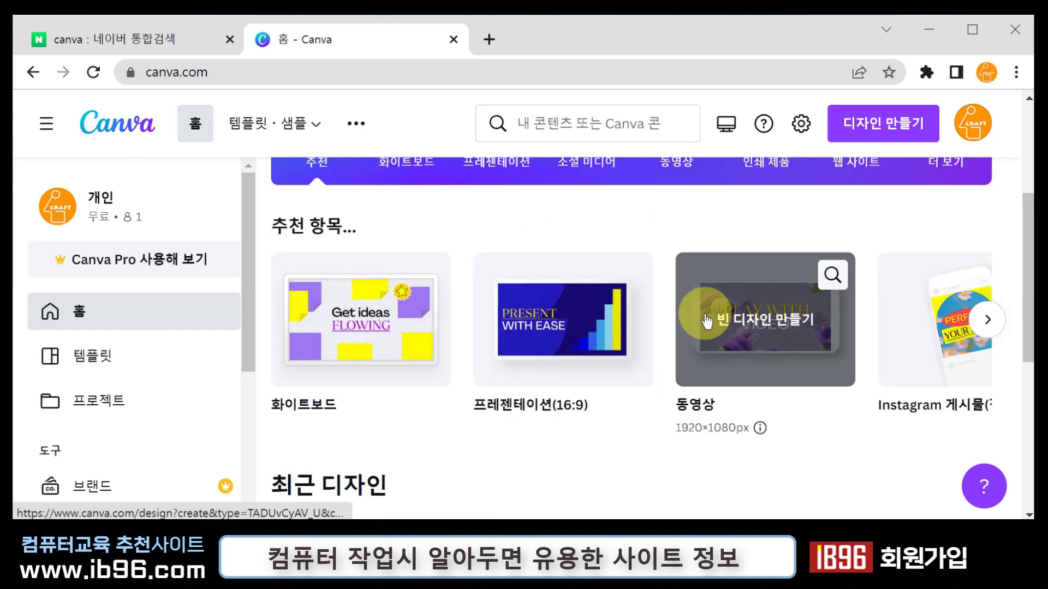
{"action": "scroll", "coordinate": [540, 285], "scroll_direction": "up", "scroll_amount": 3}
Open the recent Yellow Otters Animal 4 Panel comic design and inspect its panels up close.
{"action": "scroll", "coordinate": [541, 285], "scroll_direction": "down", "scroll_amount": 6}
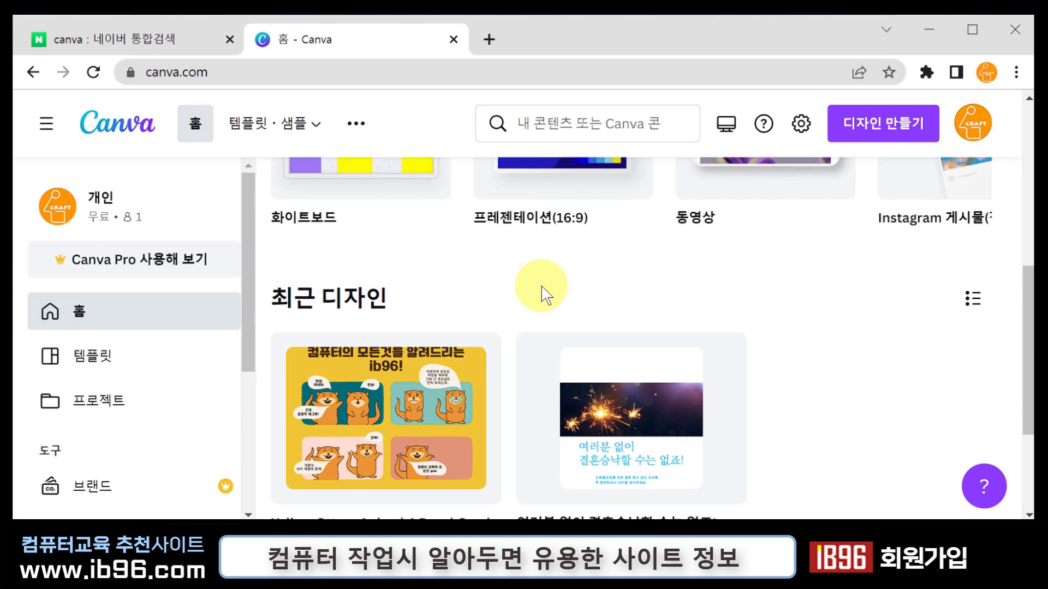
{"action": "scroll", "coordinate": [541, 285], "scroll_direction": "down", "scroll_amount": 2}
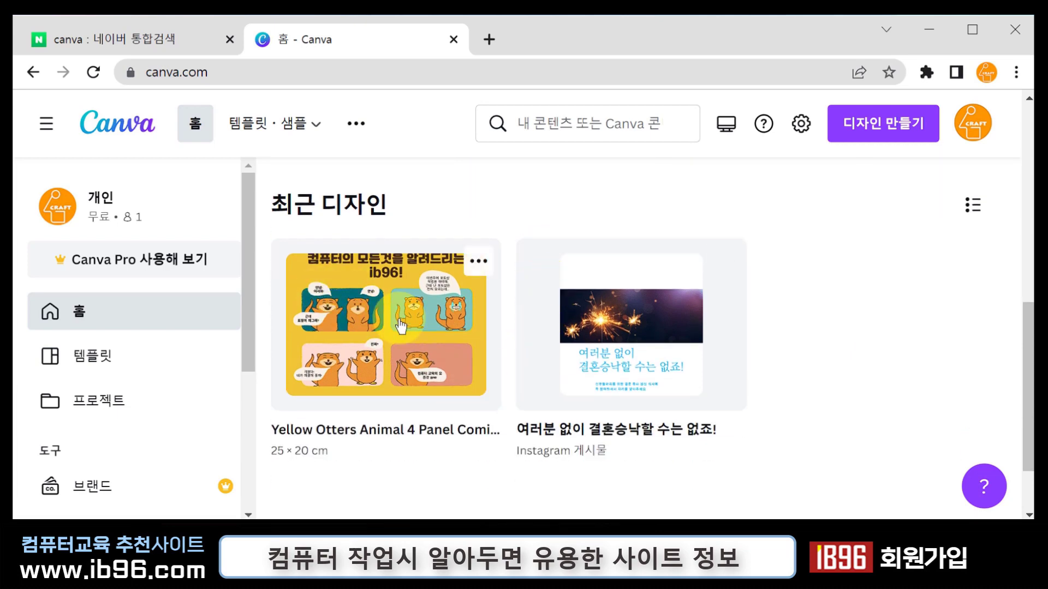
{"action": "left_click", "coordinate": [401, 326]}
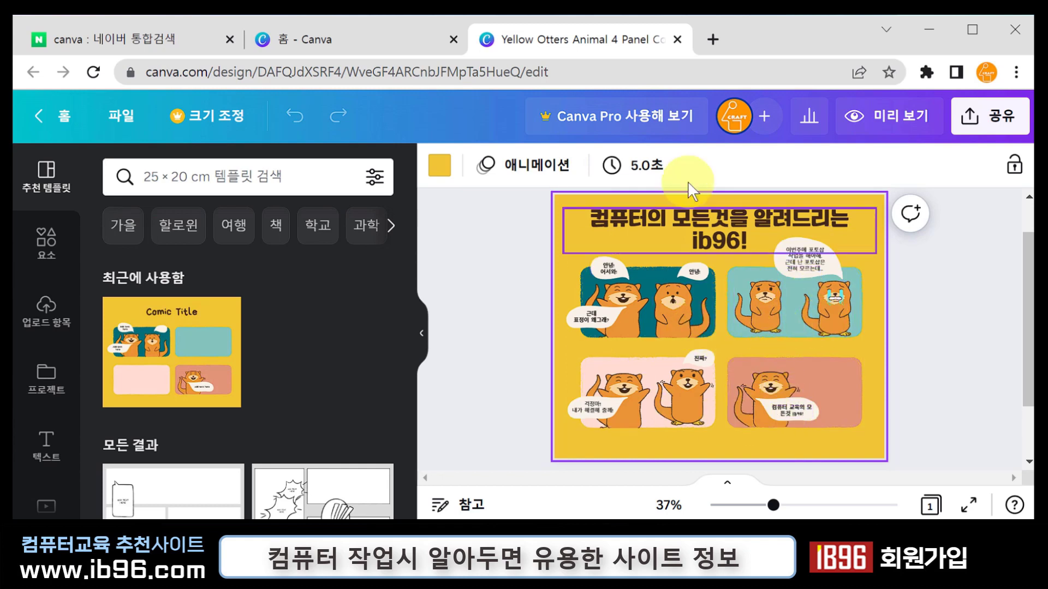
{"action": "scroll", "coordinate": [895, 356], "scroll_direction": "up", "scroll_amount": 2}
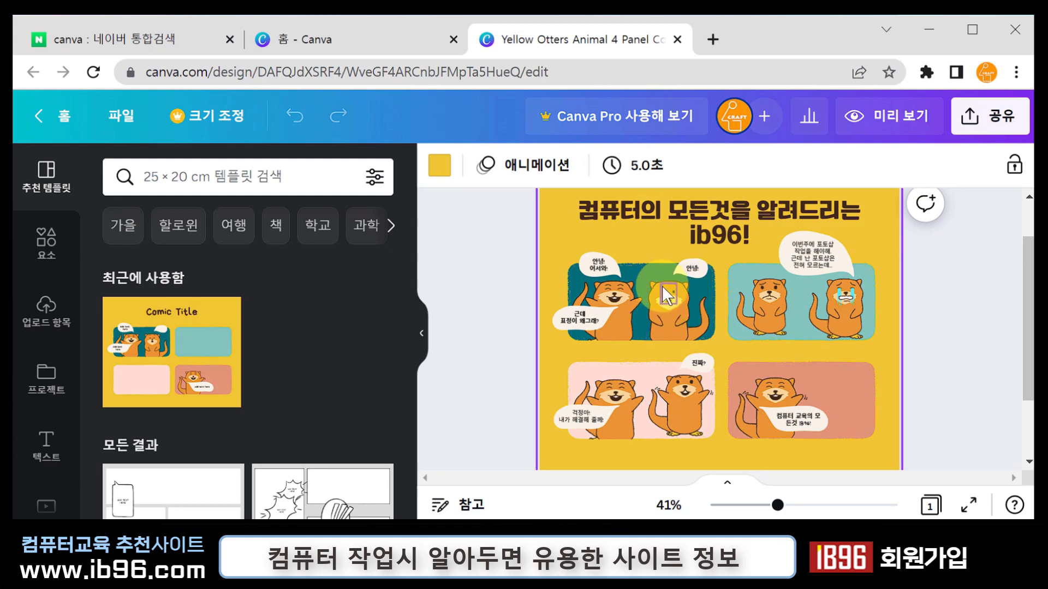
Return to the Canva home page and search the templates for the suggested term 컷툰.
{"action": "left_click", "coordinate": [68, 114]}
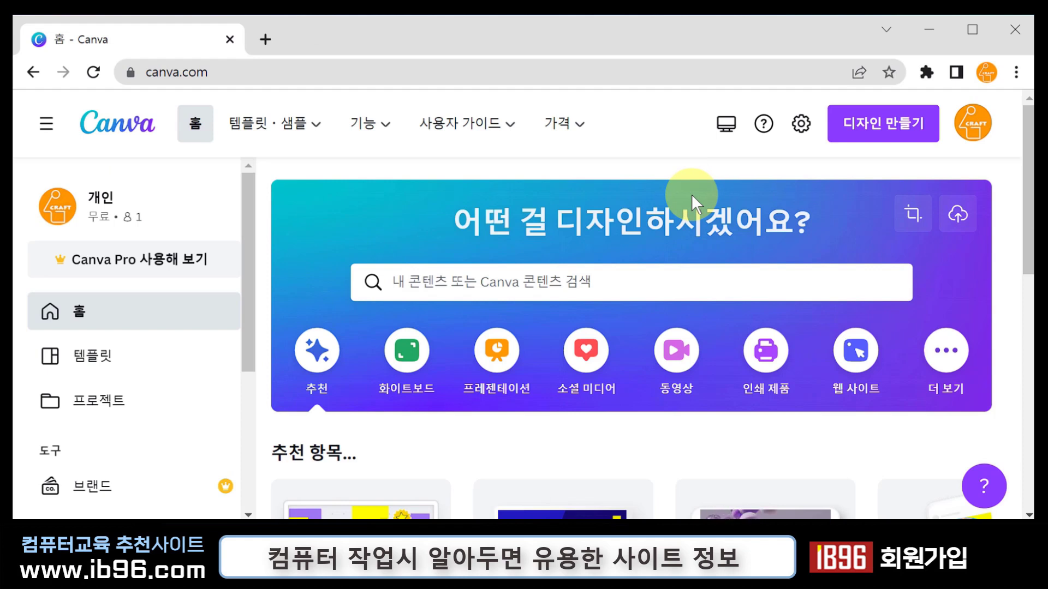
{"action": "left_click", "coordinate": [433, 282]}
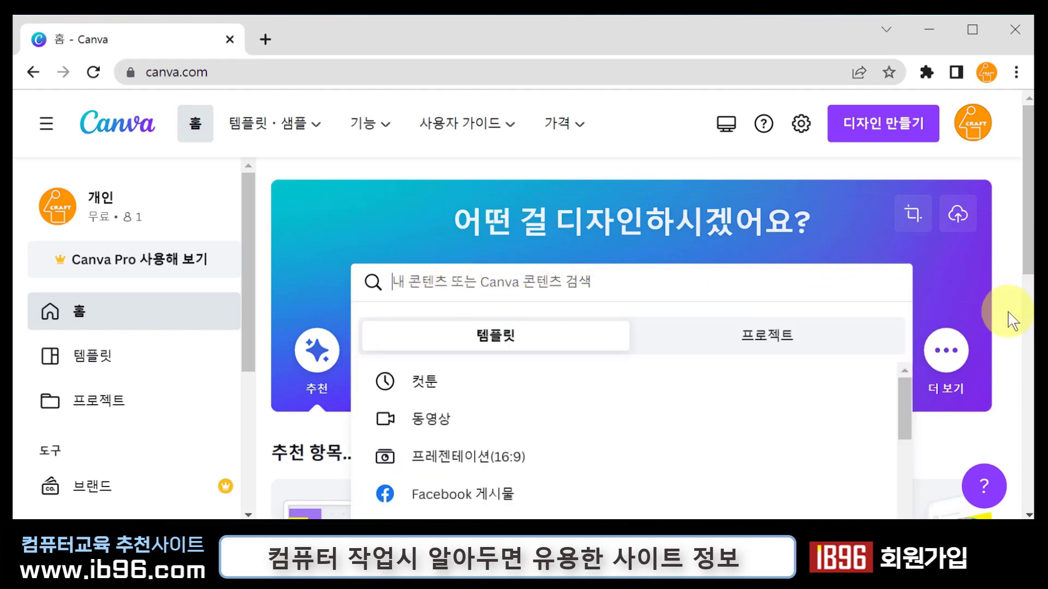
{"action": "left_click", "coordinate": [421, 381]}
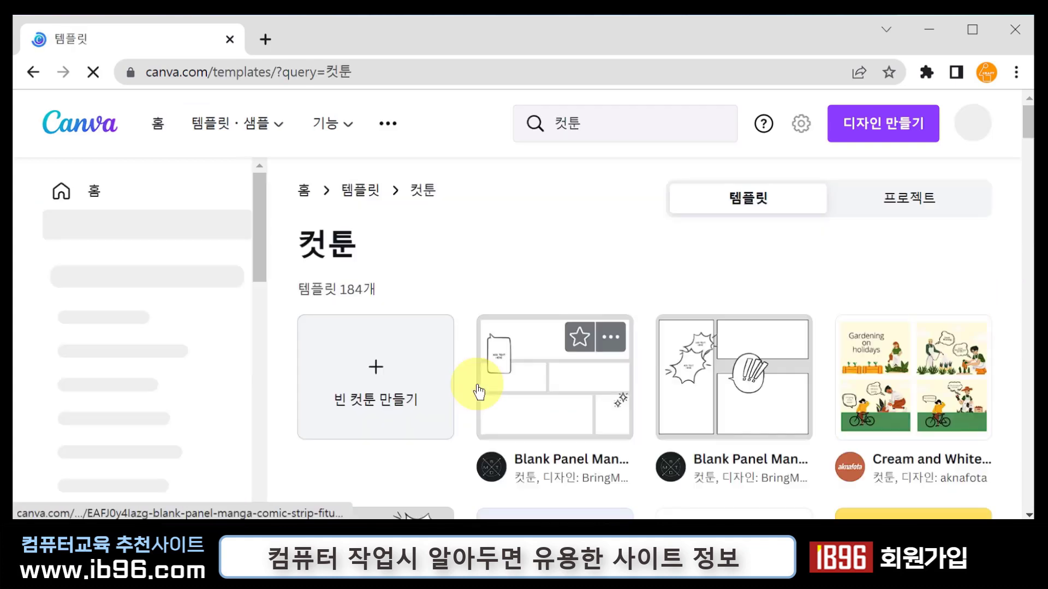
Look through the 컷툰 template results, from blank panel layouts to illustrated strips, and select the Cream Bohemian food comic for a closer look.
{"action": "mouse_move", "coordinate": [618, 365]}
{"action": "mouse_move", "coordinate": [854, 349]}
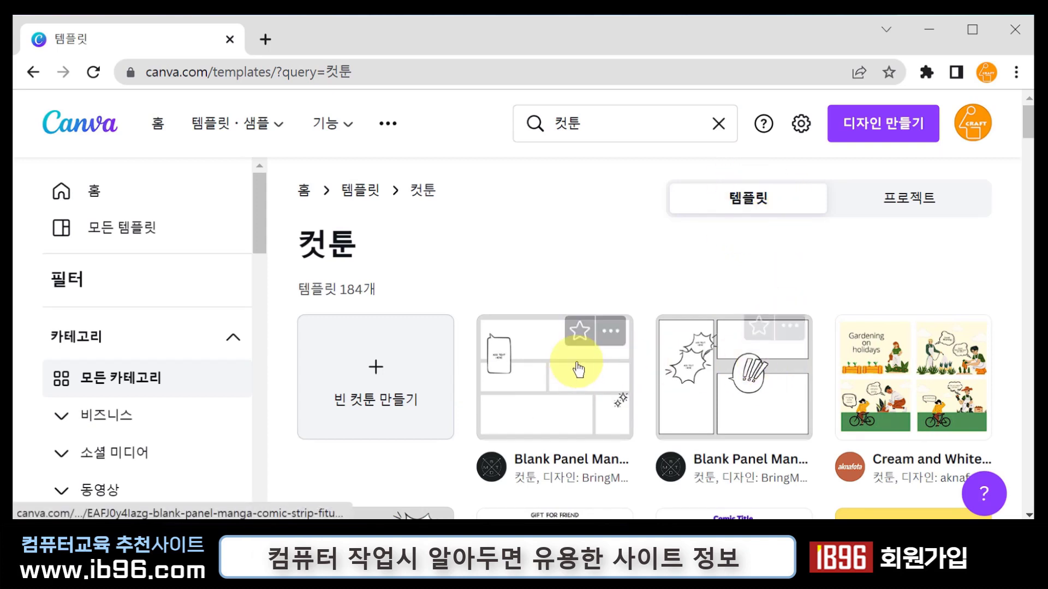
{"action": "scroll", "coordinate": [820, 384], "scroll_direction": "down", "scroll_amount": 5}
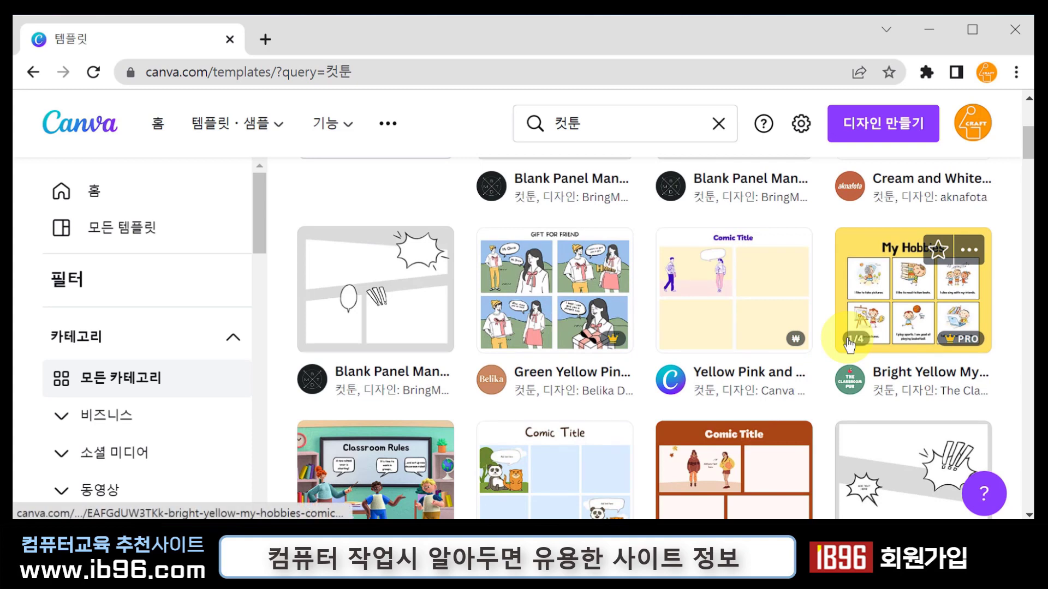
{"action": "scroll", "coordinate": [866, 362], "scroll_direction": "down", "scroll_amount": 7}
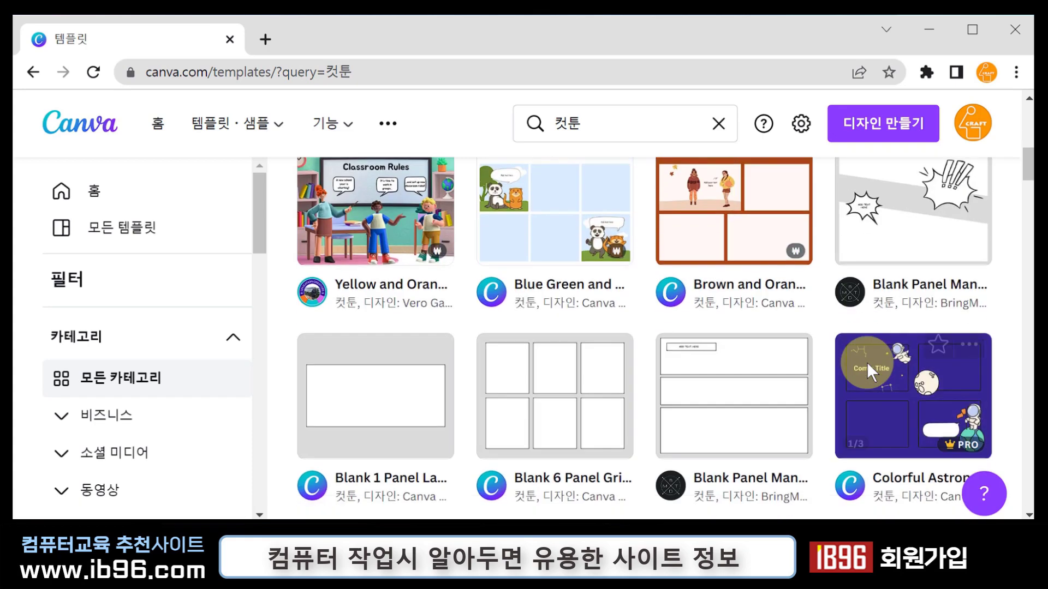
{"action": "scroll", "coordinate": [866, 365], "scroll_direction": "down", "scroll_amount": 5}
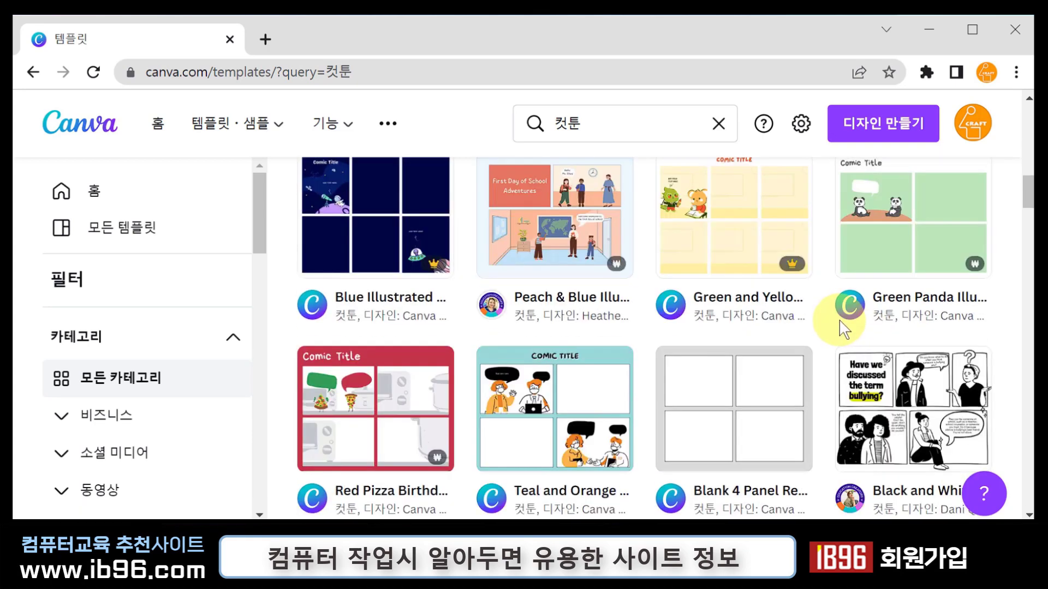
{"action": "scroll", "coordinate": [840, 318], "scroll_direction": "down", "scroll_amount": 3}
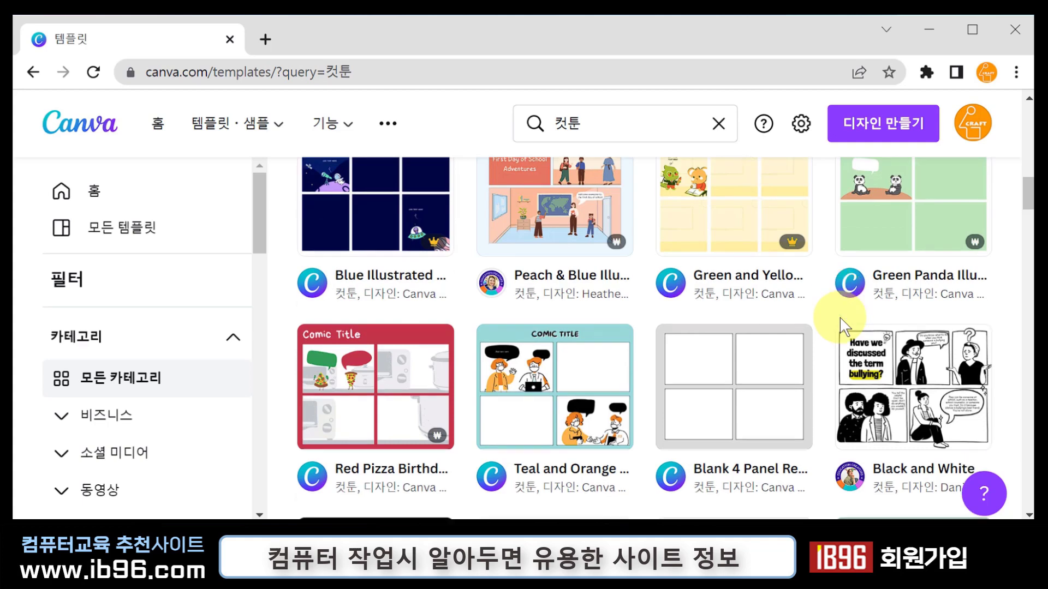
{"action": "scroll", "coordinate": [842, 323], "scroll_direction": "down", "scroll_amount": 5}
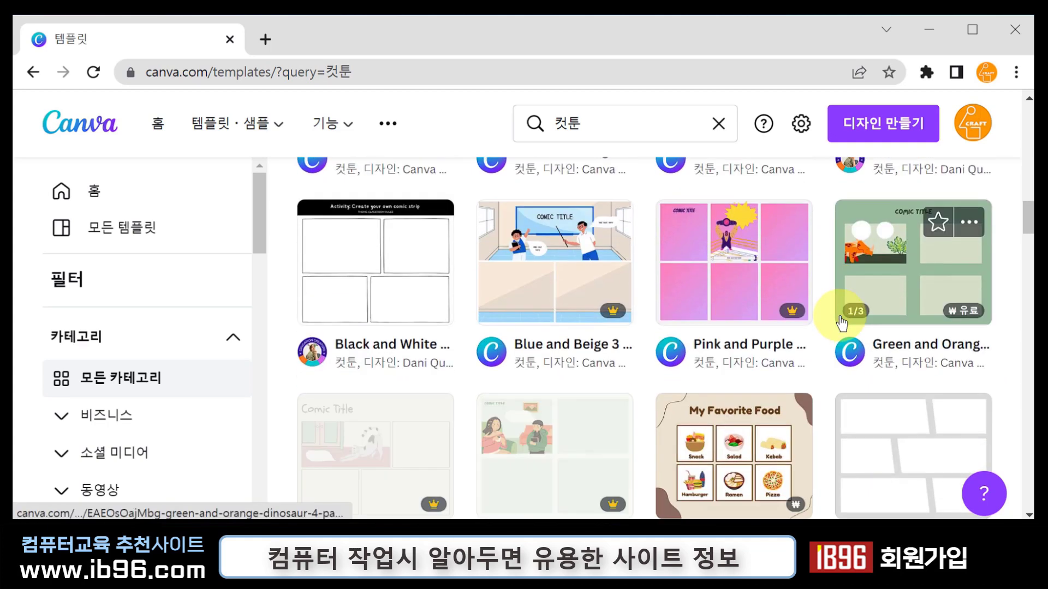
{"action": "scroll", "coordinate": [842, 323], "scroll_direction": "down", "scroll_amount": 5}
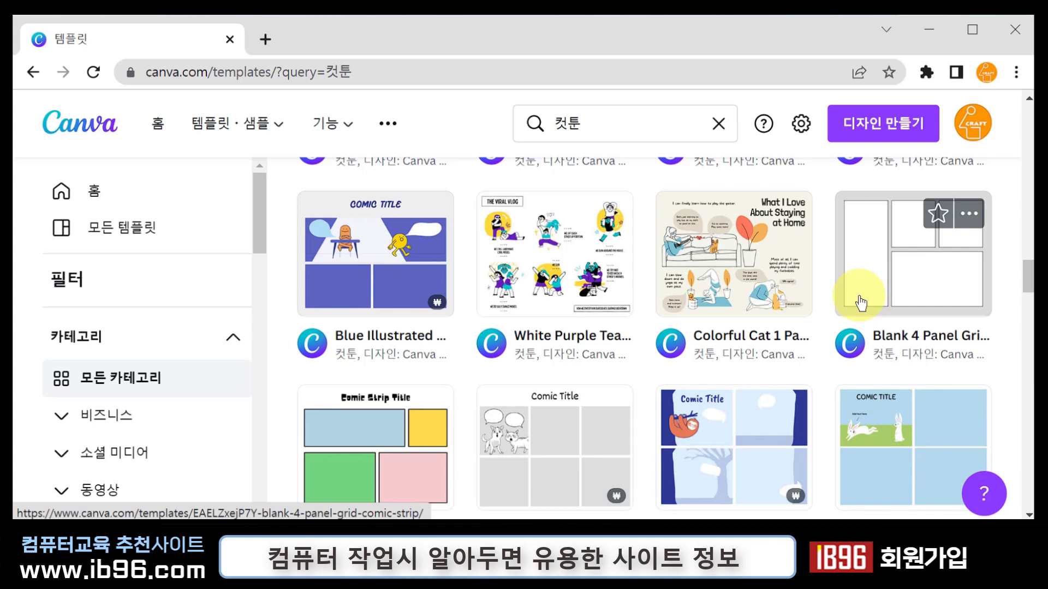
{"action": "scroll", "coordinate": [860, 301], "scroll_direction": "down", "scroll_amount": 5}
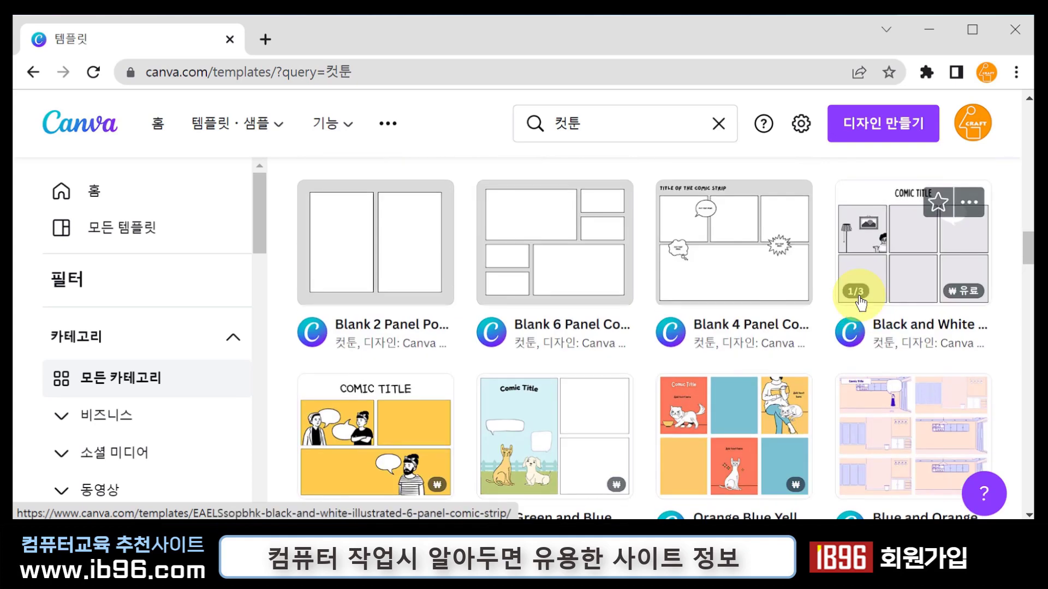
{"action": "scroll", "coordinate": [672, 400], "scroll_direction": "down", "scroll_amount": 5}
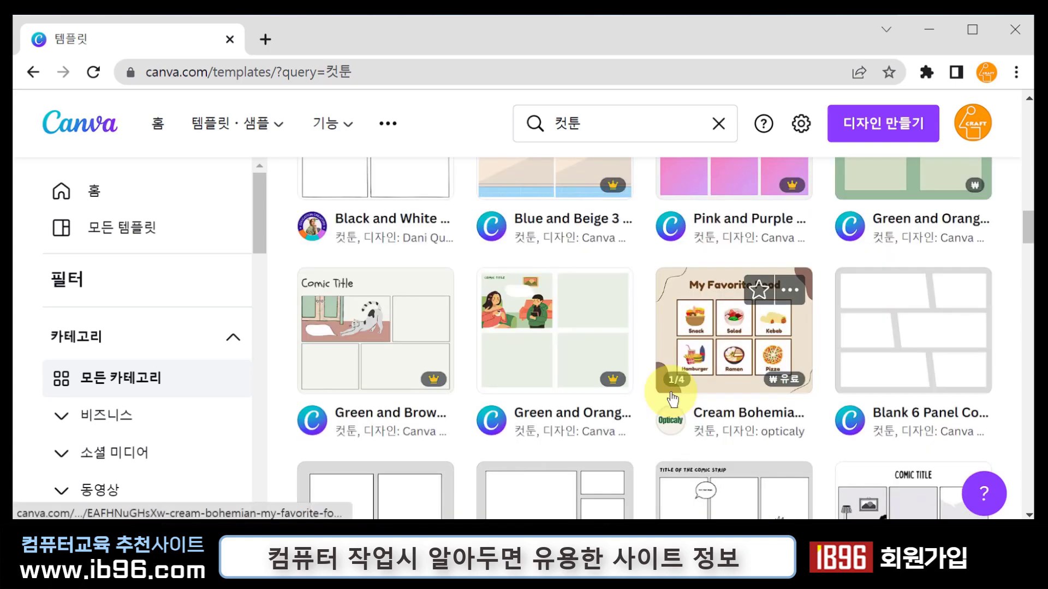
{"action": "left_click", "coordinate": [732, 320]}
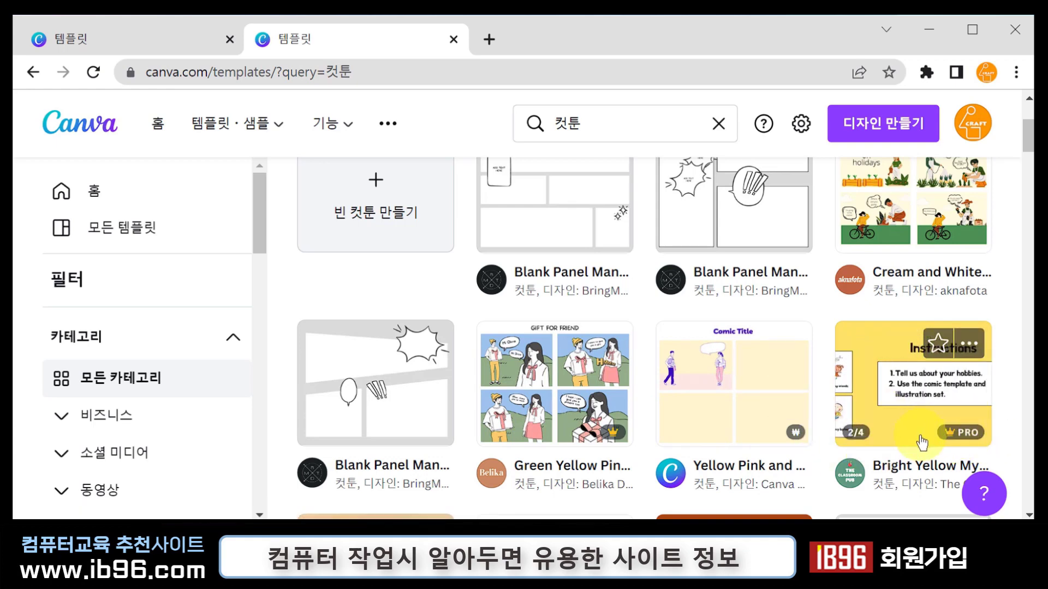
Find the Teal and Orange Illustrated Coronavirus 4 Panel Comic Strip template and start a customized design from it.
{"action": "scroll", "coordinate": [794, 410], "scroll_direction": "down", "scroll_amount": 5}
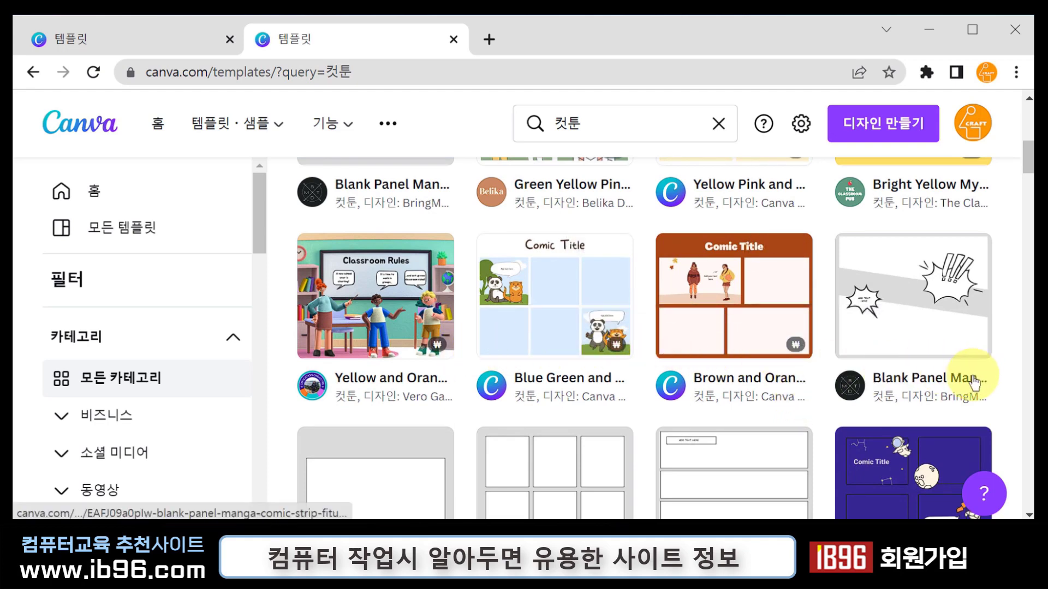
{"action": "scroll", "coordinate": [969, 376], "scroll_direction": "down", "scroll_amount": 5}
{"action": "scroll", "coordinate": [965, 390], "scroll_direction": "down", "scroll_amount": 5}
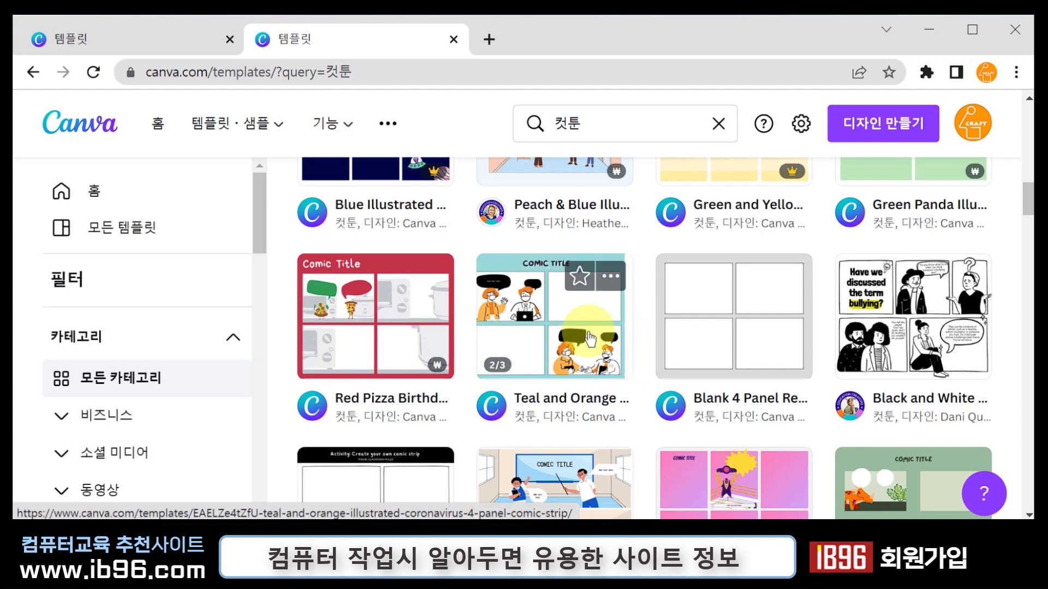
{"action": "left_click", "coordinate": [589, 339]}
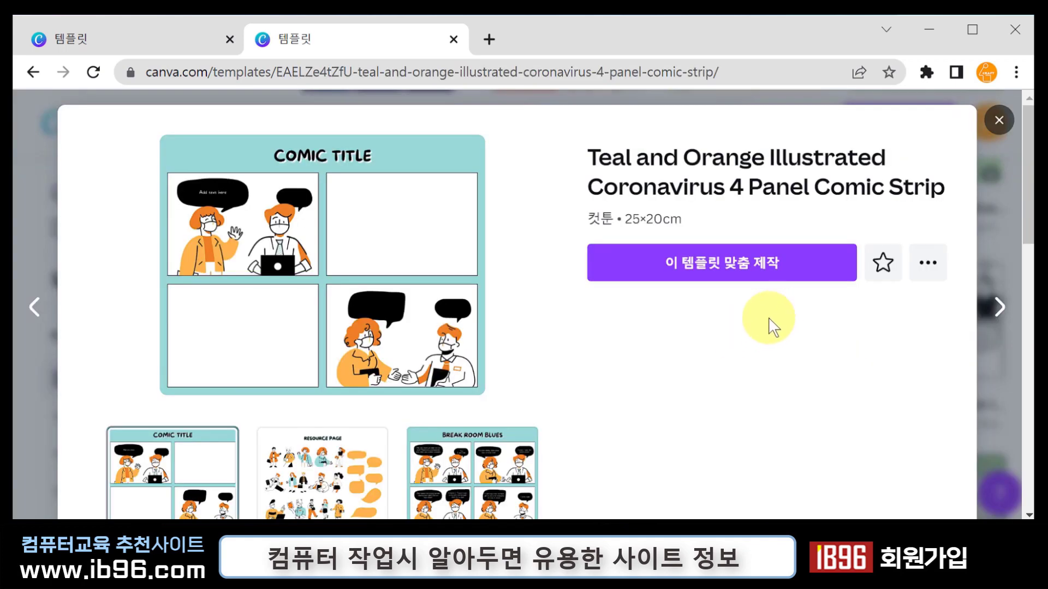
{"action": "left_click", "coordinate": [743, 280]}
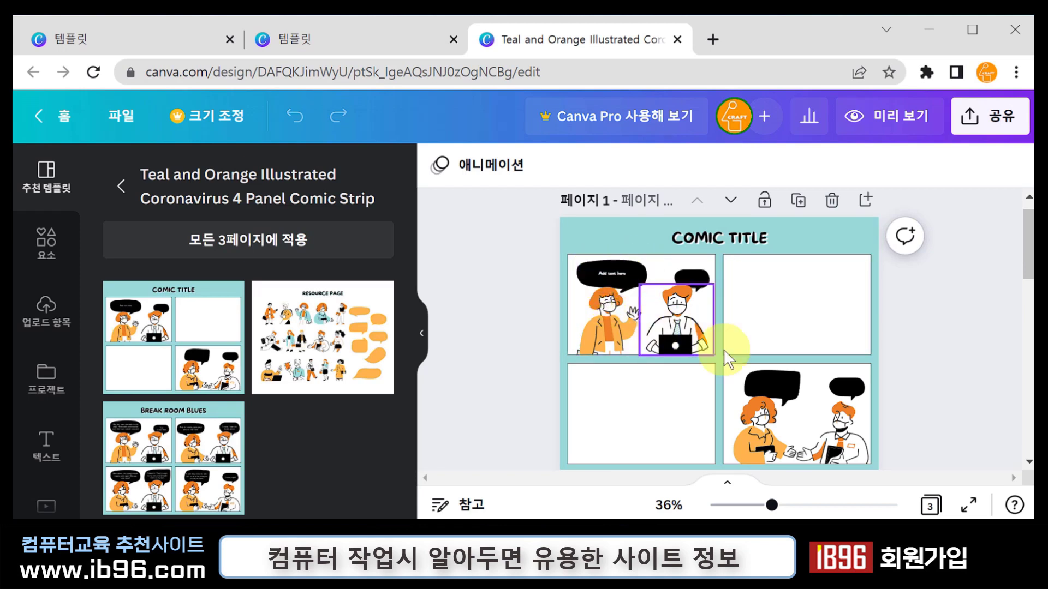
Increase the size of the "Add text here" text in the first panel's speech bubble to 15.5.
{"action": "left_click_drag", "start_coordinate": [771, 505], "coordinate": [804, 508]}
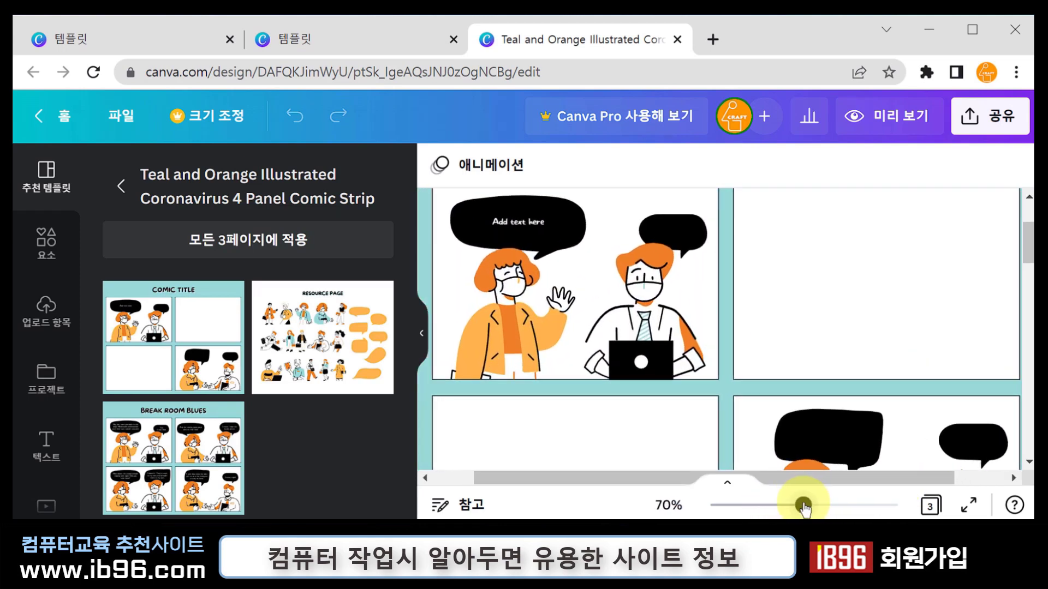
{"action": "scroll", "coordinate": [497, 267], "scroll_direction": "up", "scroll_amount": 1}
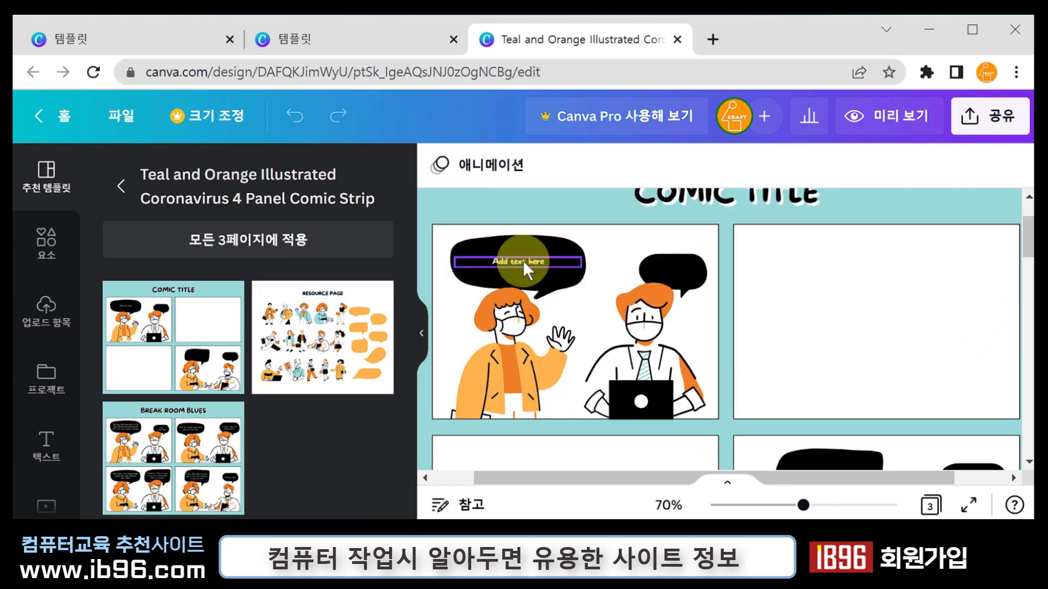
{"action": "left_click", "coordinate": [522, 260]}
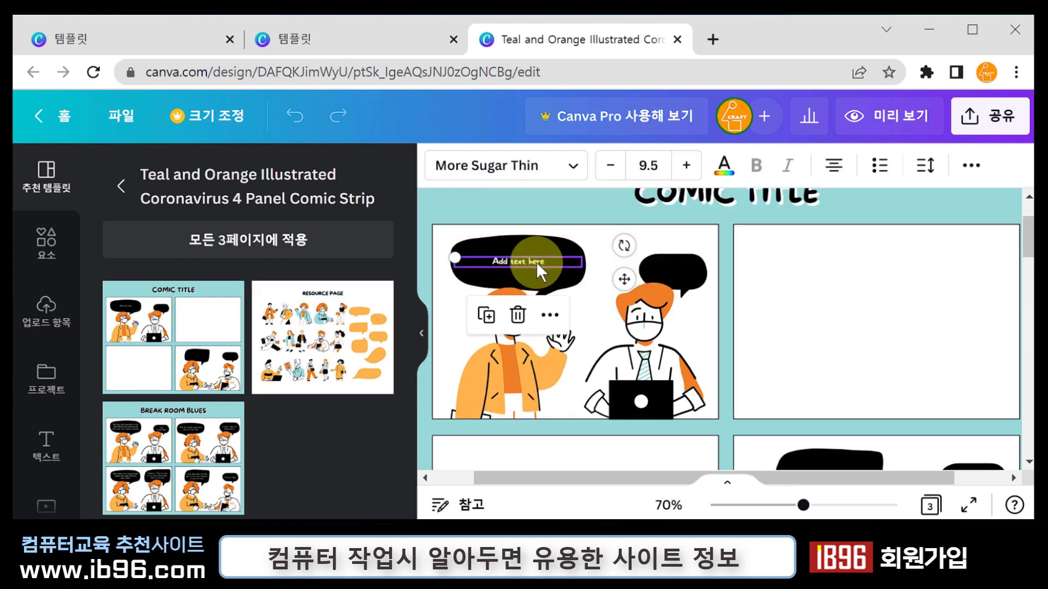
{"action": "double_click", "coordinate": [536, 262]}
{"action": "left_click", "coordinate": [558, 261]}
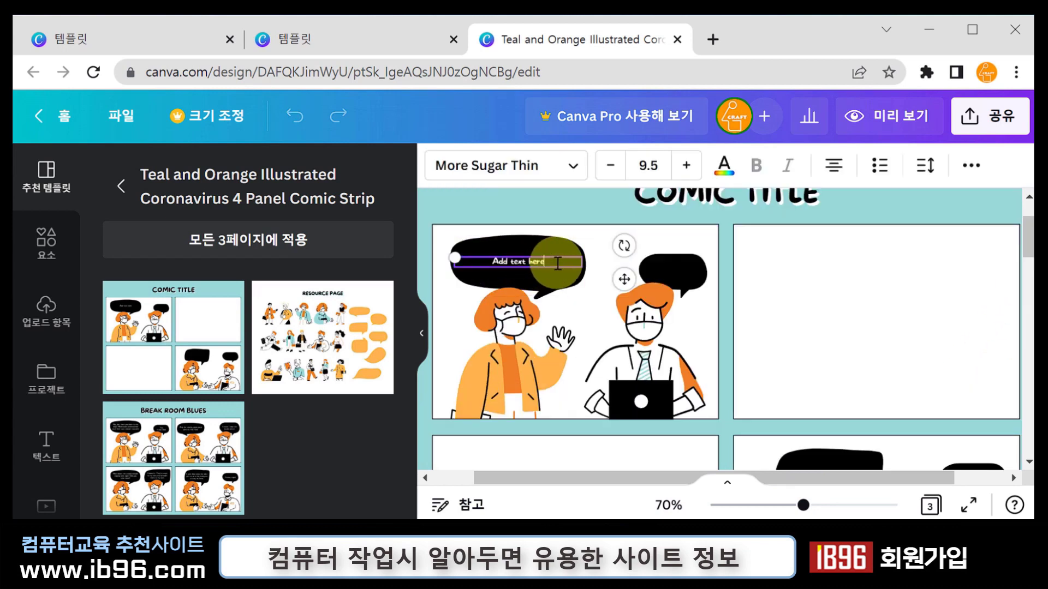
{"action": "left_click_drag", "start_coordinate": [560, 261], "coordinate": [485, 262]}
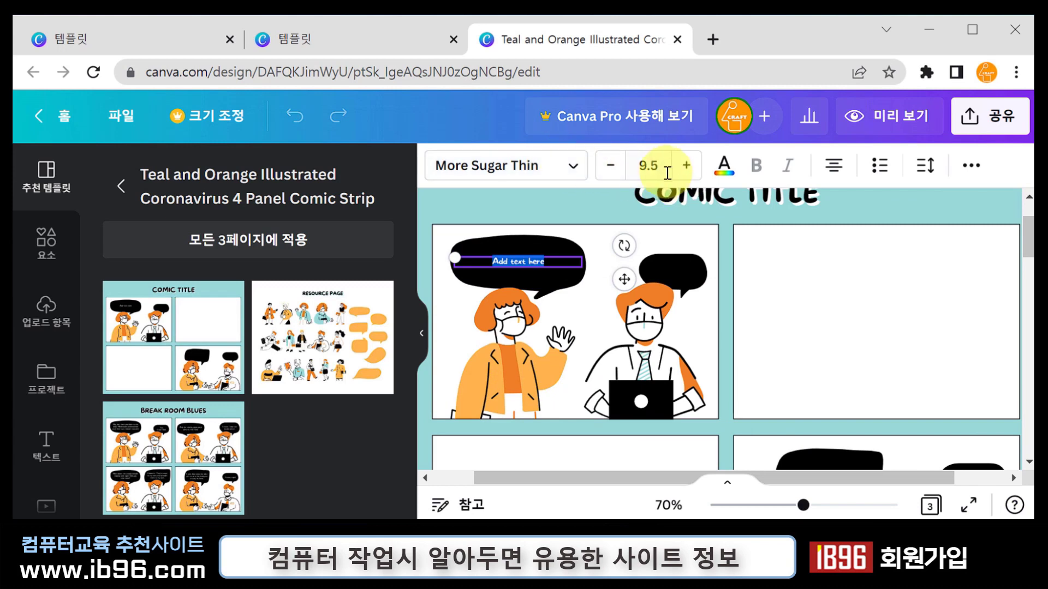
{"action": "left_click", "coordinate": [685, 165]}
{"action": "left_click", "coordinate": [686, 166]}
{"action": "left_click", "coordinate": [686, 165]}
{"action": "left_click", "coordinate": [686, 166]}
{"action": "left_click", "coordinate": [686, 165]}
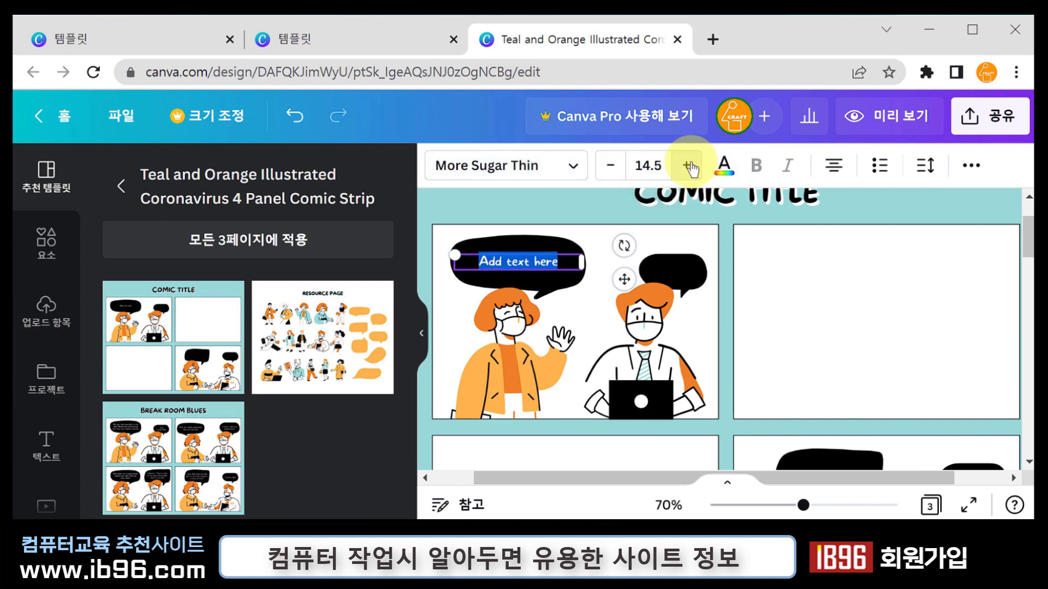
{"action": "left_click", "coordinate": [686, 165]}
Change the speech bubble text's font to 210 국민체조 and replace its wording with 안녕하세요?
{"action": "left_click", "coordinate": [570, 168]}
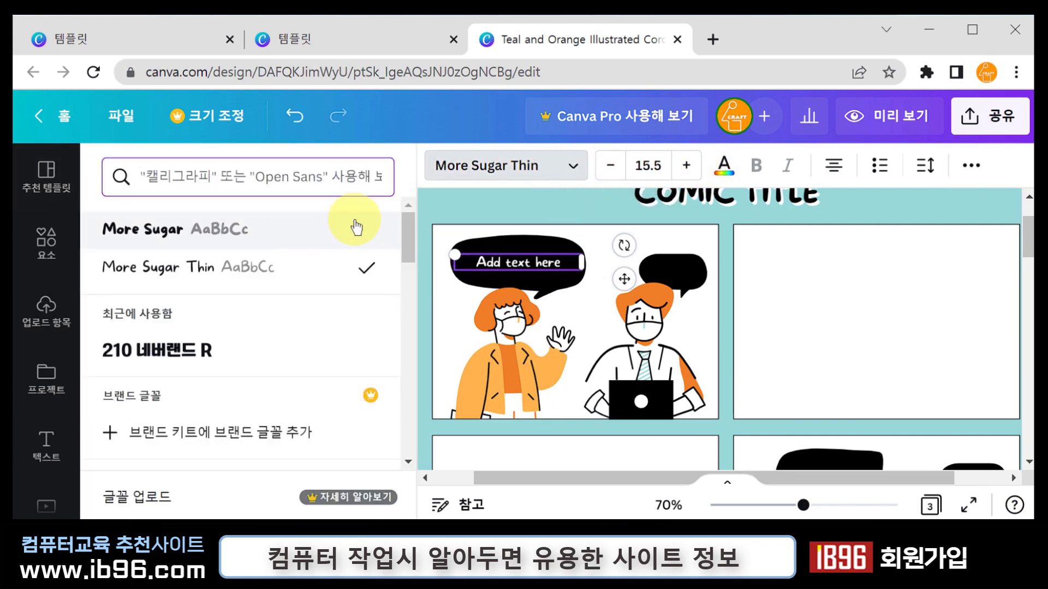
{"action": "left_click_drag", "start_coordinate": [411, 220], "coordinate": [415, 282]}
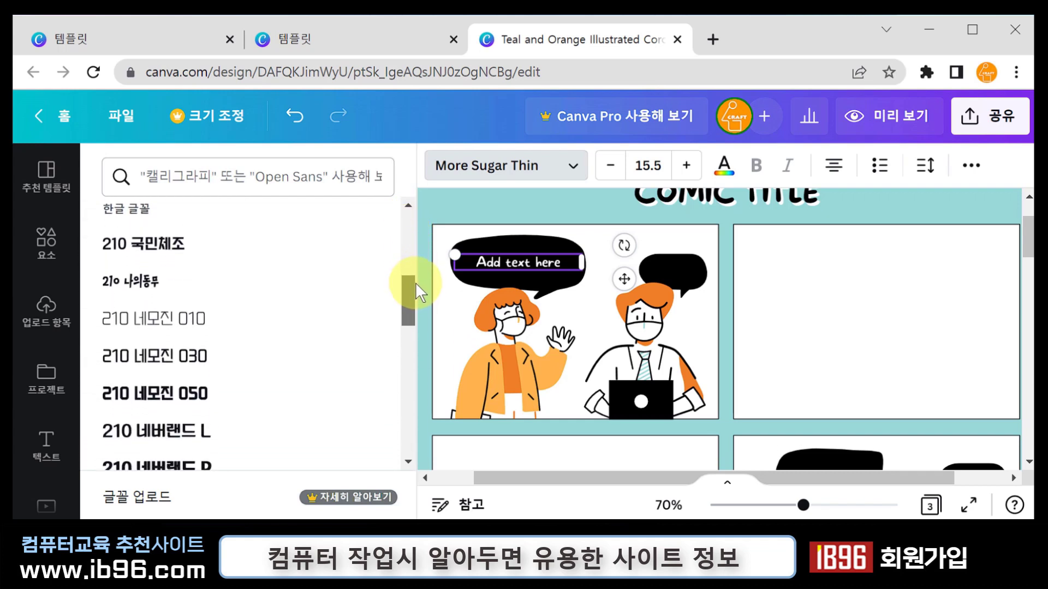
{"action": "left_click", "coordinate": [198, 251]}
{"action": "left_click_drag", "start_coordinate": [569, 263], "coordinate": [464, 258]}
{"action": "type", "text": "안녕하세요?"}
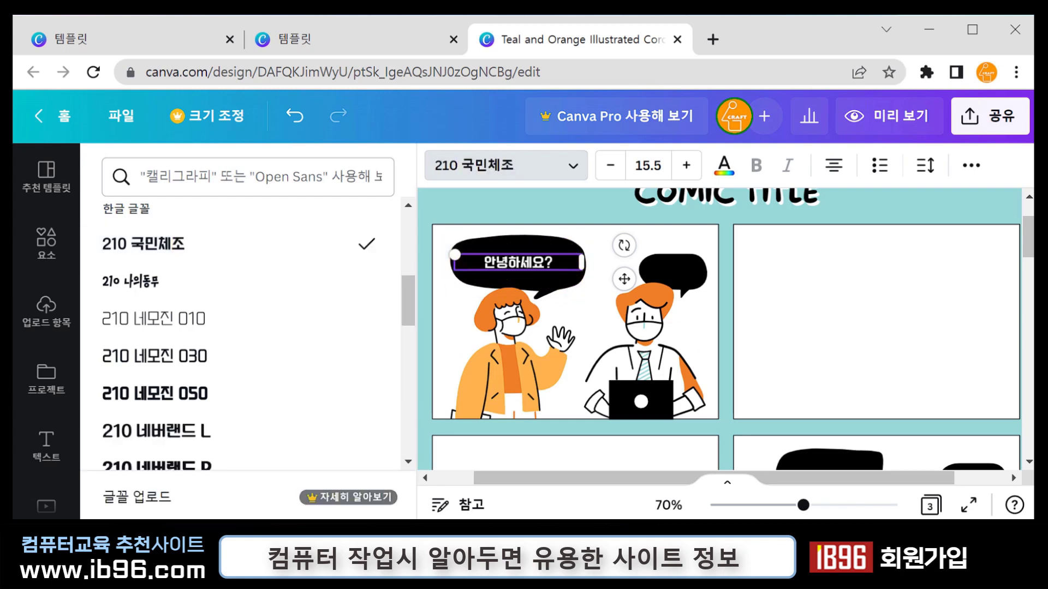
Set the size of the 안녕하세요? text to 18.5 and finish editing it.
{"action": "left_click", "coordinate": [686, 166]}
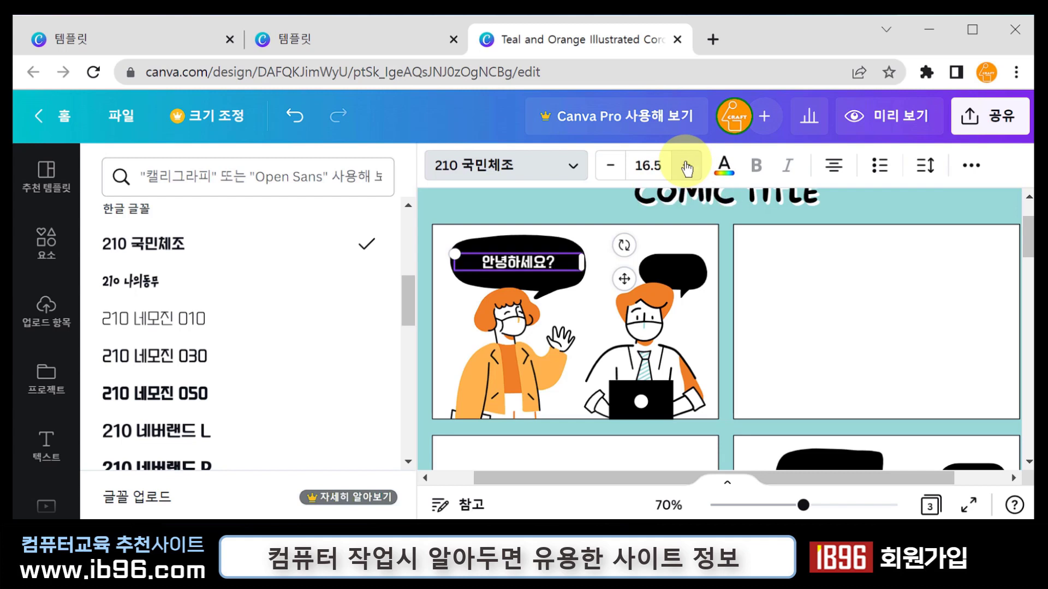
{"action": "left_click", "coordinate": [686, 166]}
{"action": "left_click", "coordinate": [686, 167]}
{"action": "key", "text": "Escape"}
Enlarge the black speech bubble above the man in the first panel and place a copy of the 안녕하세요? text in it.
{"action": "left_click", "coordinate": [675, 271]}
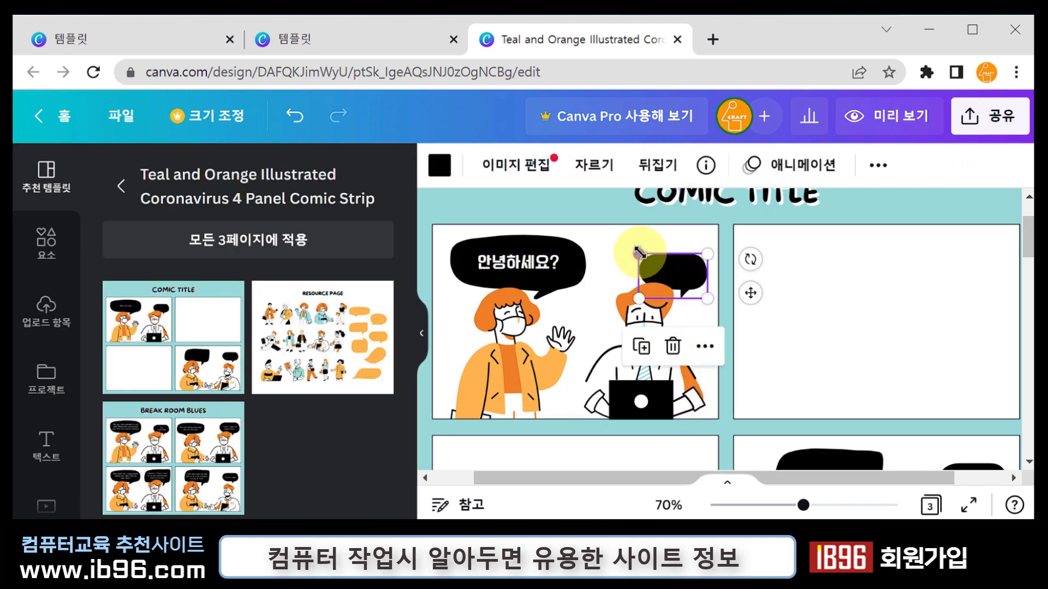
{"action": "left_click_drag", "start_coordinate": [638, 252], "coordinate": [610, 236]}
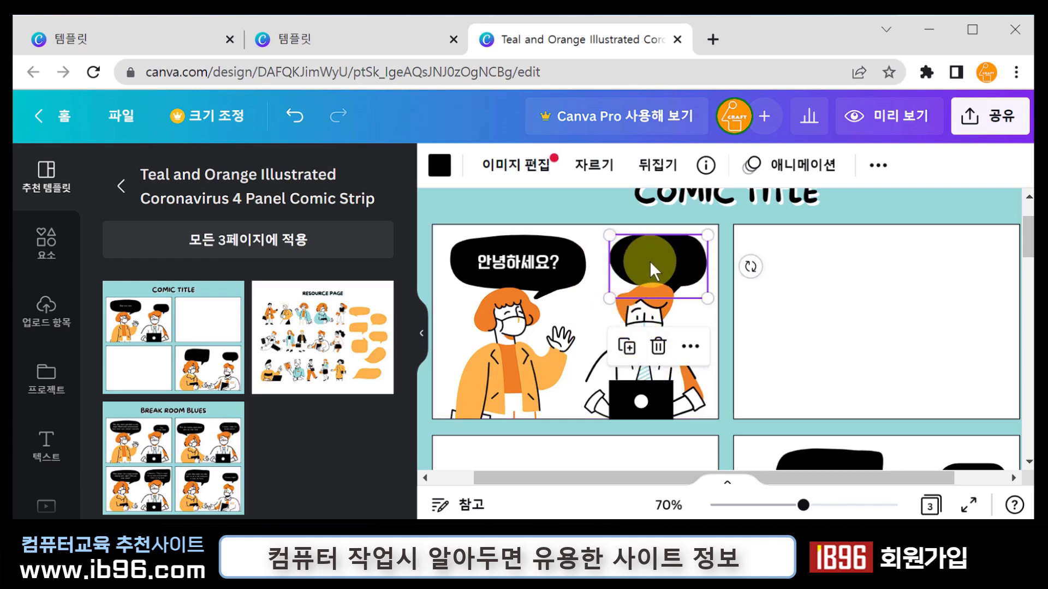
{"action": "left_click", "coordinate": [48, 446]}
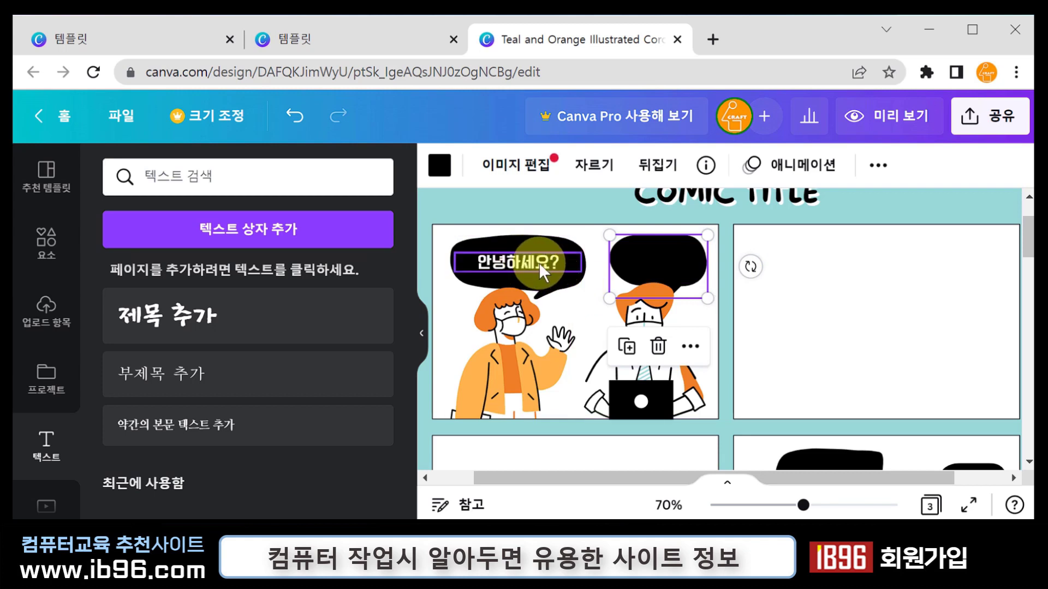
{"action": "key", "text": "alt"}
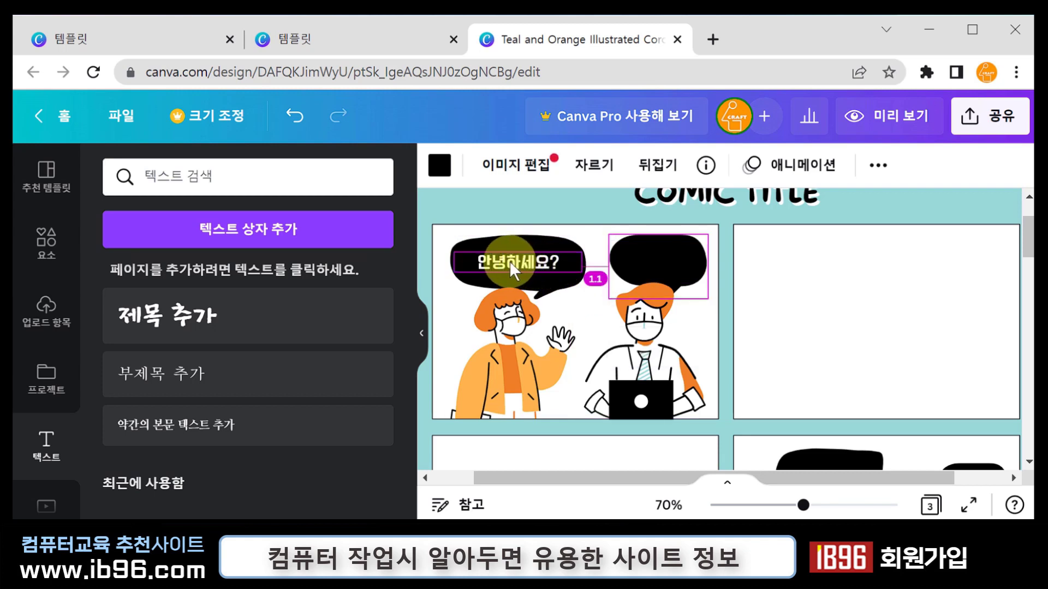
{"action": "left_click_drag", "start_coordinate": [509, 260], "coordinate": [654, 265]}
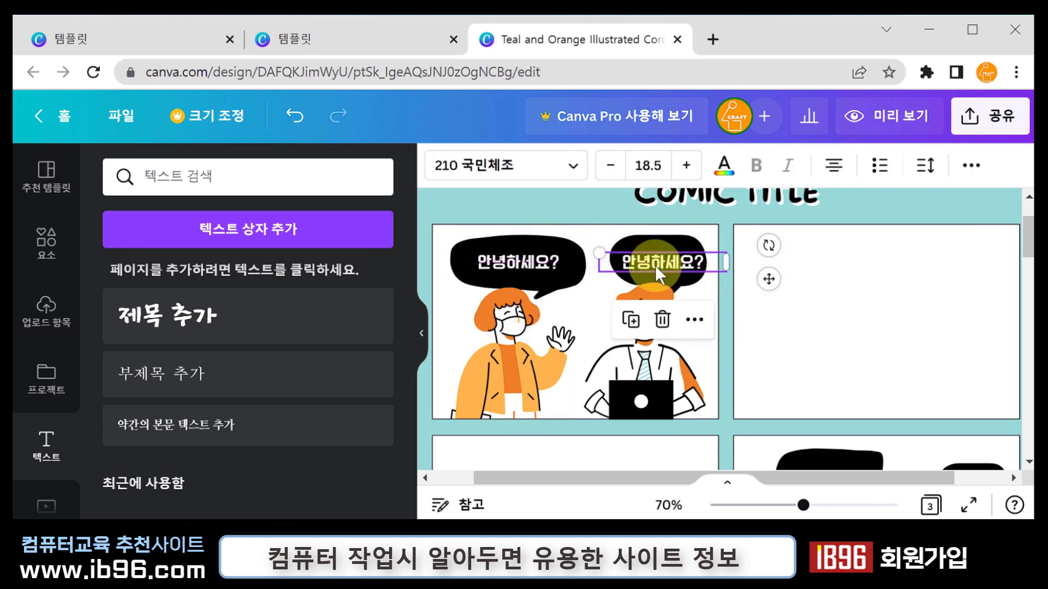
Change the man's bubble text to 네, 안녕하세요? on two lines and scale it down to size 16.7.
{"action": "double_click", "coordinate": [666, 262]}
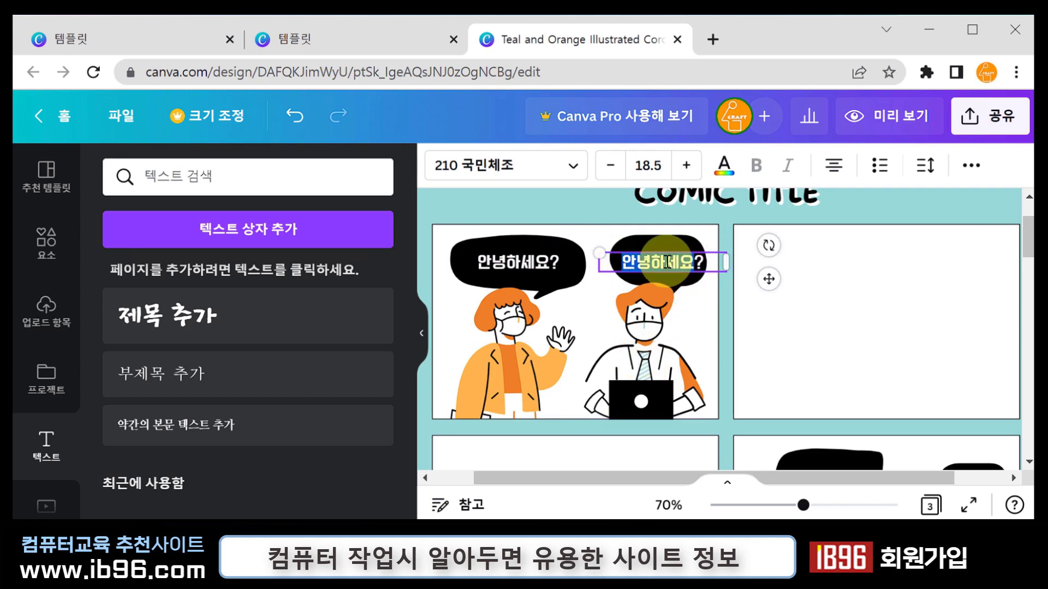
{"action": "left_click", "coordinate": [666, 261]}
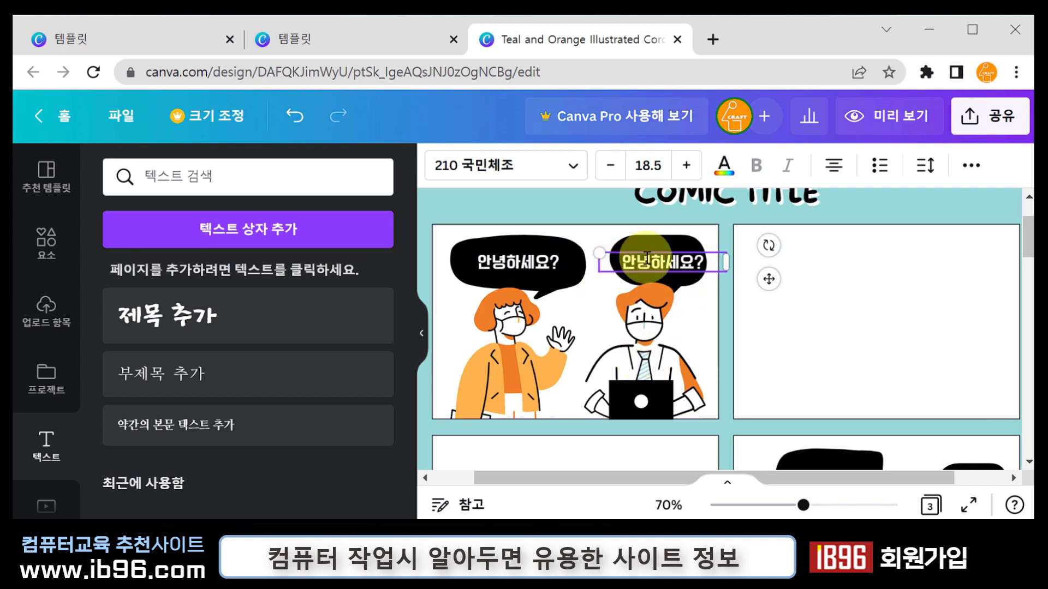
{"action": "left_click_drag", "start_coordinate": [704, 264], "coordinate": [681, 265]}
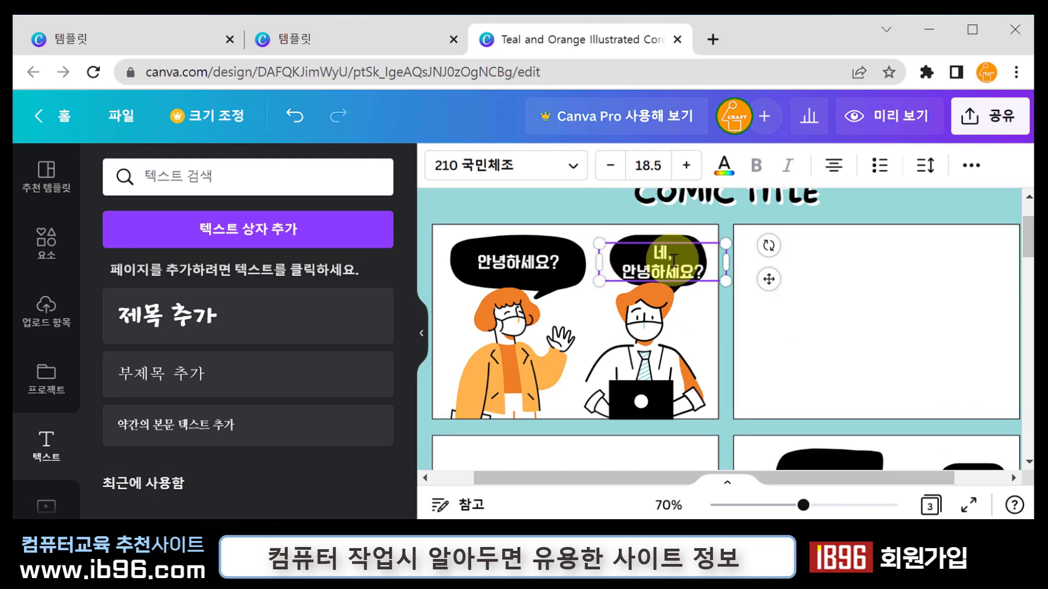
{"action": "left_click_drag", "start_coordinate": [674, 241], "coordinate": [710, 243]}
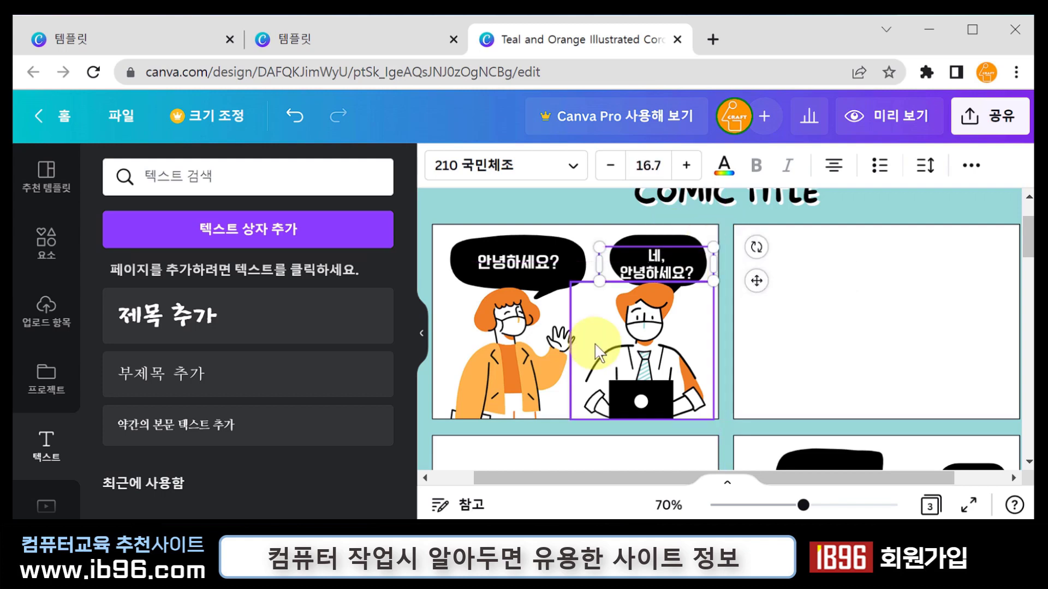
{"action": "left_click", "coordinate": [603, 202]}
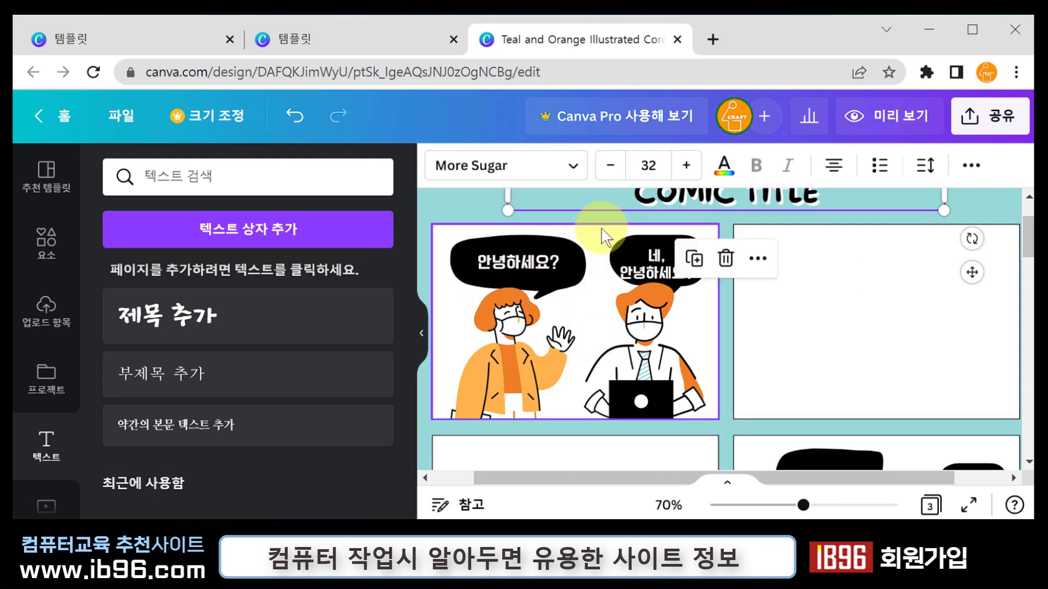
{"action": "left_click", "coordinate": [634, 274]}
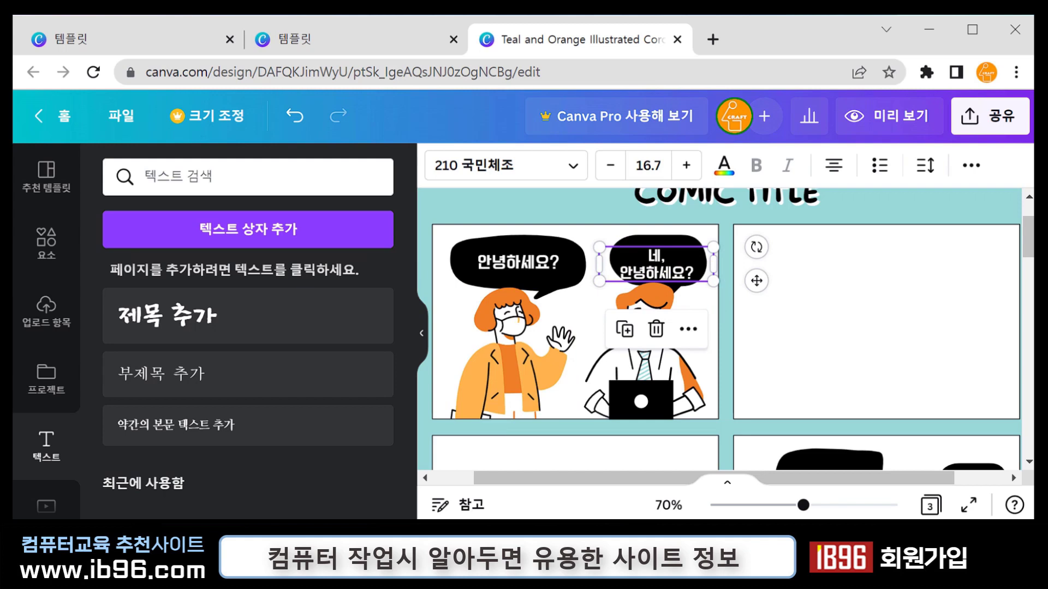
Adjust the position of the 네, 안녕하세요? text so it sits centred in the man's black speech bubble.
{"action": "left_click_drag", "start_coordinate": [656, 264], "coordinate": [661, 260]}
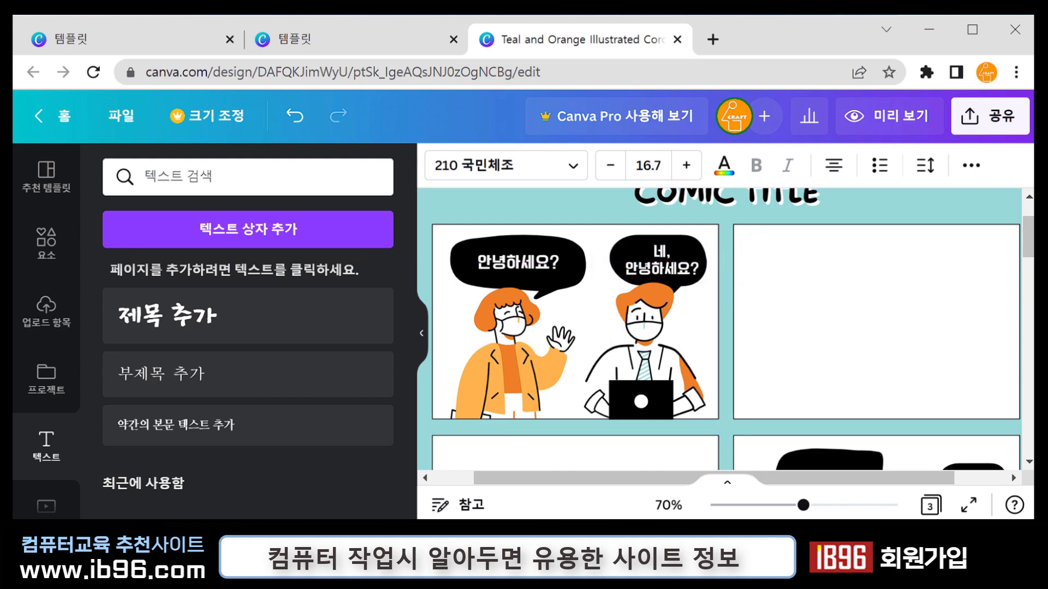
{"action": "key", "text": "Left"}
{"action": "key", "text": "Left"}
{"action": "key", "text": "Left"}
{"action": "key", "text": "Up"}
{"action": "key", "text": "Up"}
{"action": "key", "text": "Up"}
Copy the woman and the man with the laptop from the first panel into the second panel and shrink them.
{"action": "scroll", "coordinate": [901, 394], "scroll_direction": "up", "scroll_amount": 1}
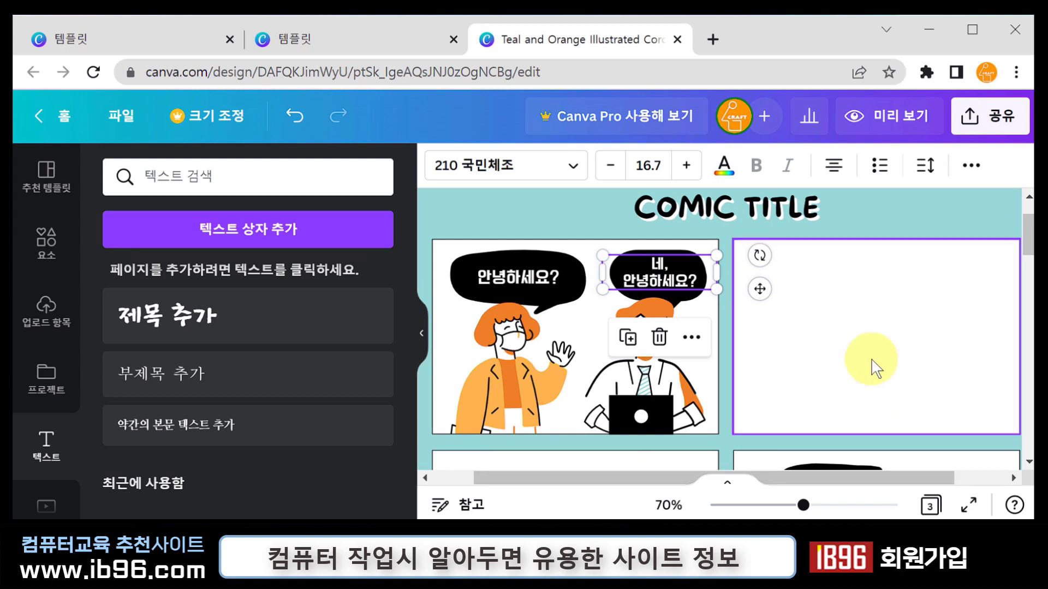
{"action": "left_click", "coordinate": [585, 221]}
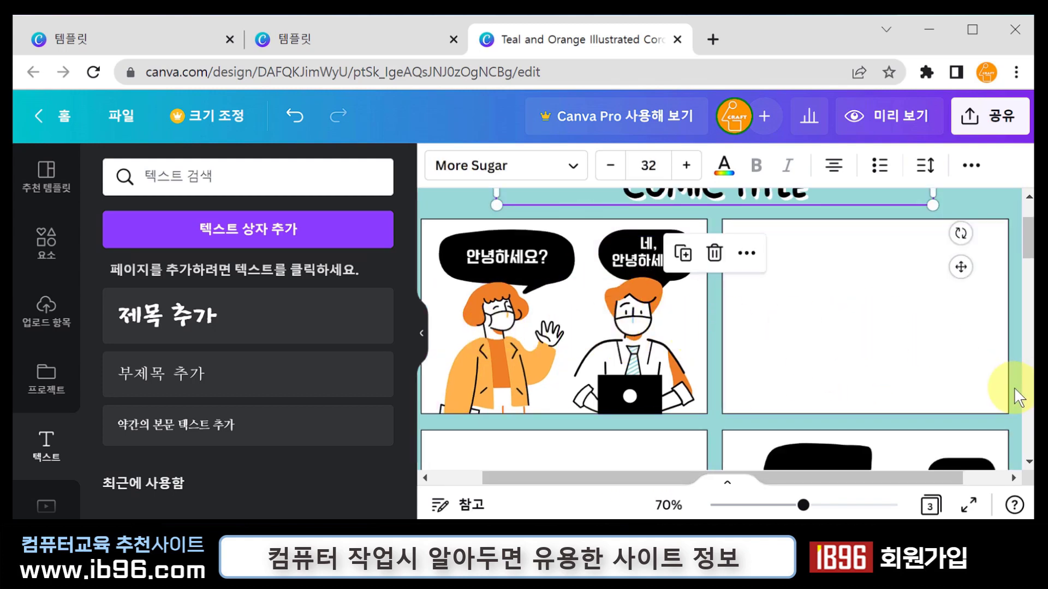
{"action": "left_click", "coordinate": [642, 343]}
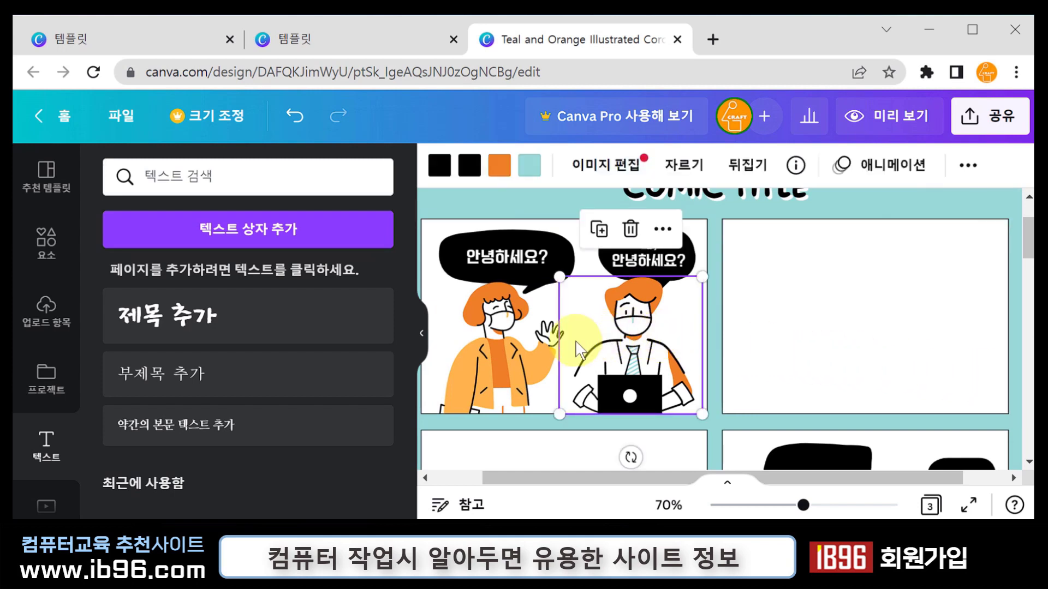
{"action": "left_click", "coordinate": [483, 345], "text": "shift"}
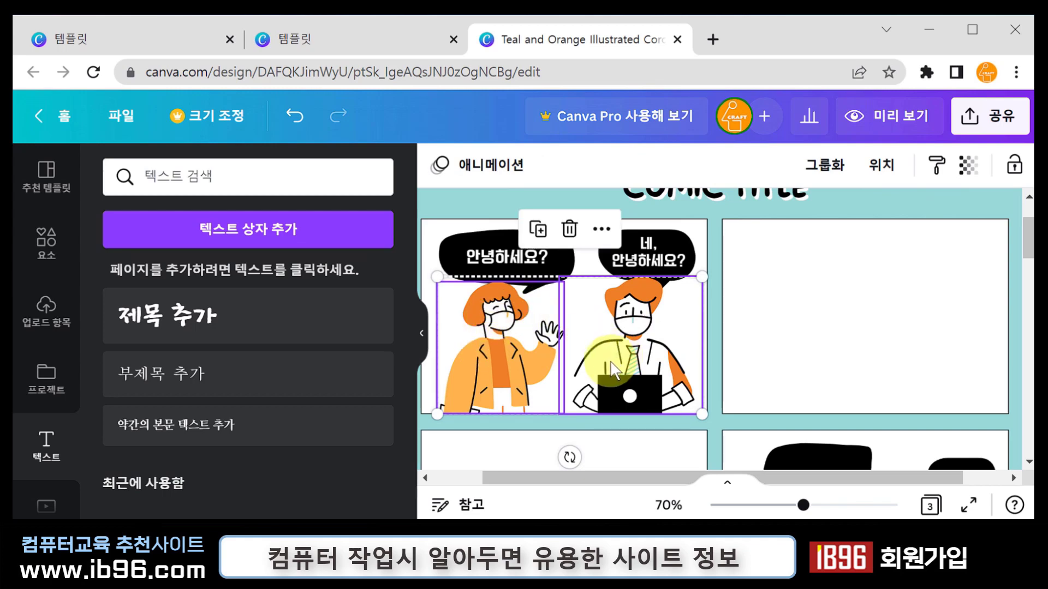
{"action": "left_click_drag", "start_coordinate": [615, 371], "coordinate": [908, 355]}
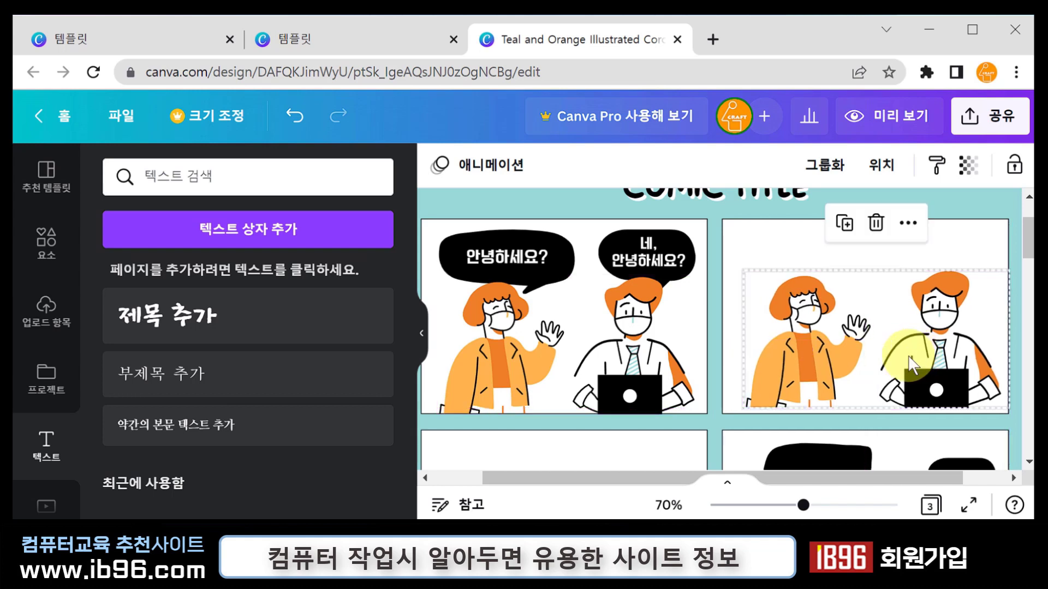
{"action": "left_click_drag", "start_coordinate": [742, 270], "coordinate": [908, 350]}
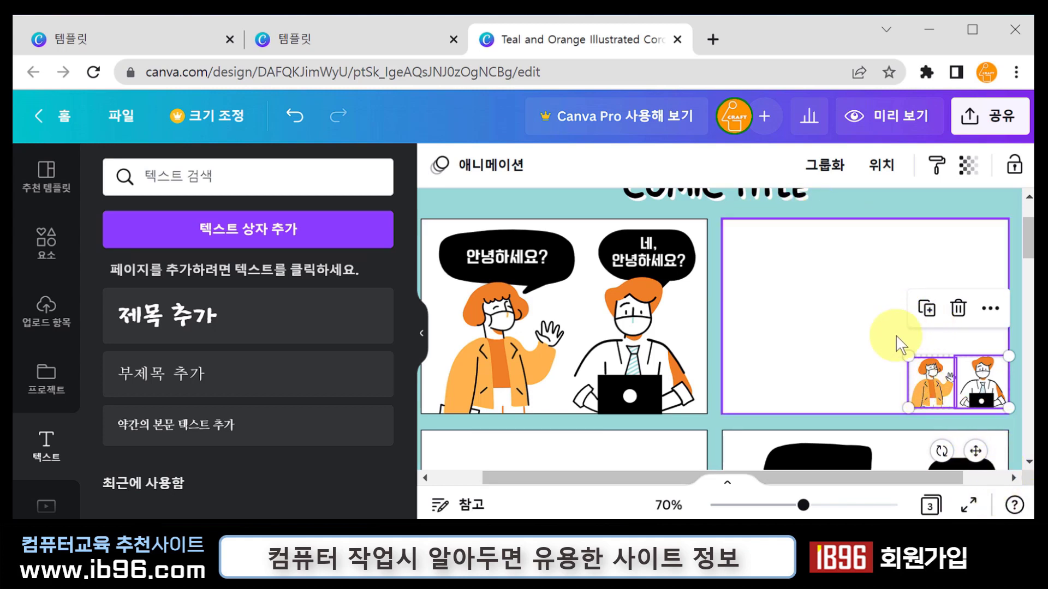
Copy the rounded orange speech bubble with a lower-left tail from the resource page into the second comic panel.
{"action": "scroll", "coordinate": [1029, 245], "scroll_direction": "down", "scroll_amount": 1}
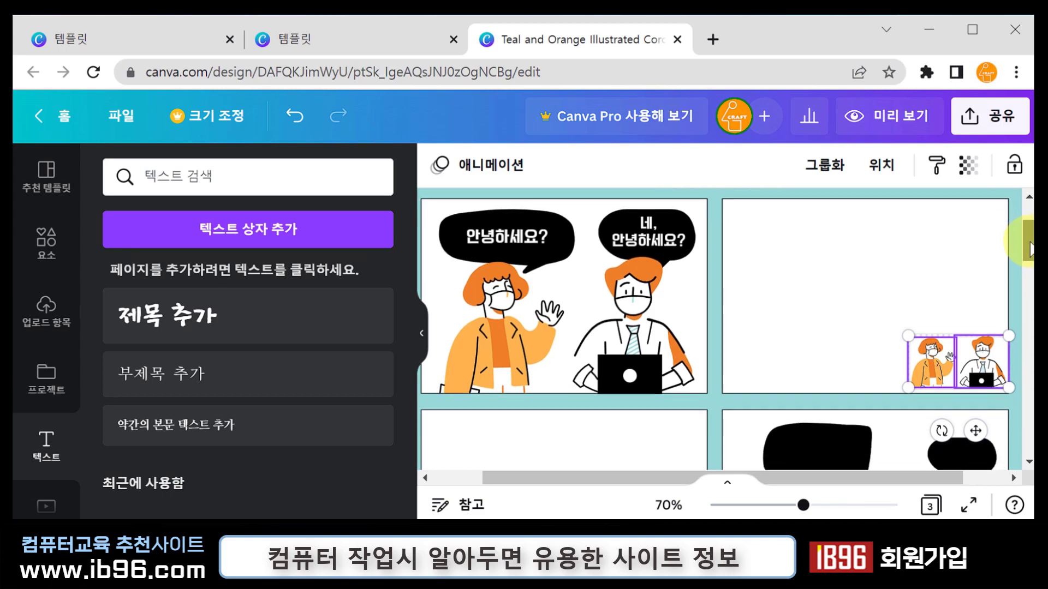
{"action": "scroll", "coordinate": [946, 288], "scroll_direction": "down", "scroll_amount": 8}
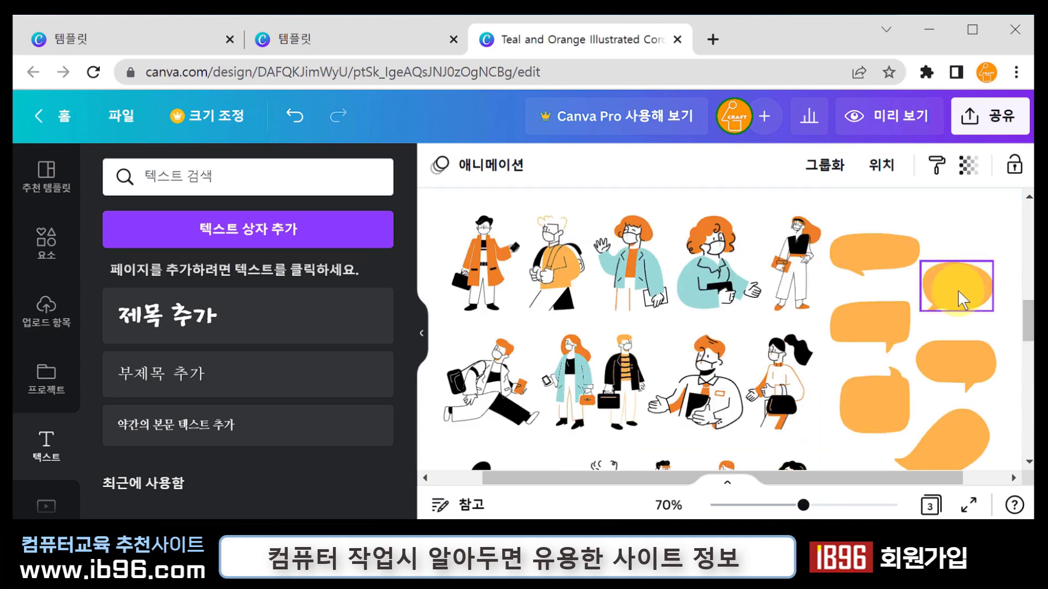
{"action": "left_click", "coordinate": [957, 289]}
{"action": "scroll", "coordinate": [958, 290], "scroll_direction": "up", "scroll_amount": 2}
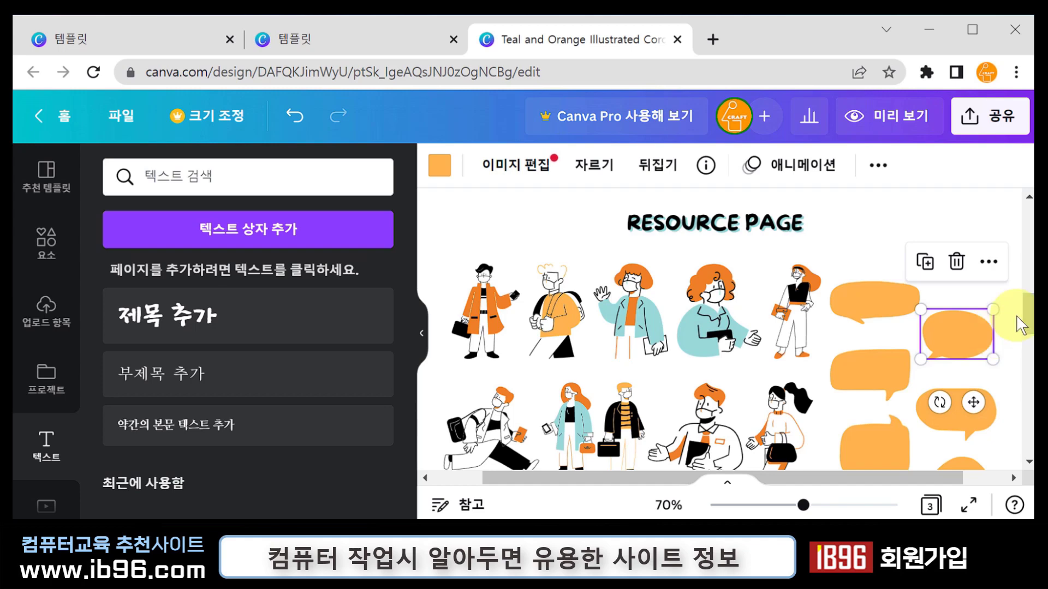
{"action": "left_click_drag", "start_coordinate": [1026, 323], "coordinate": [1028, 229]}
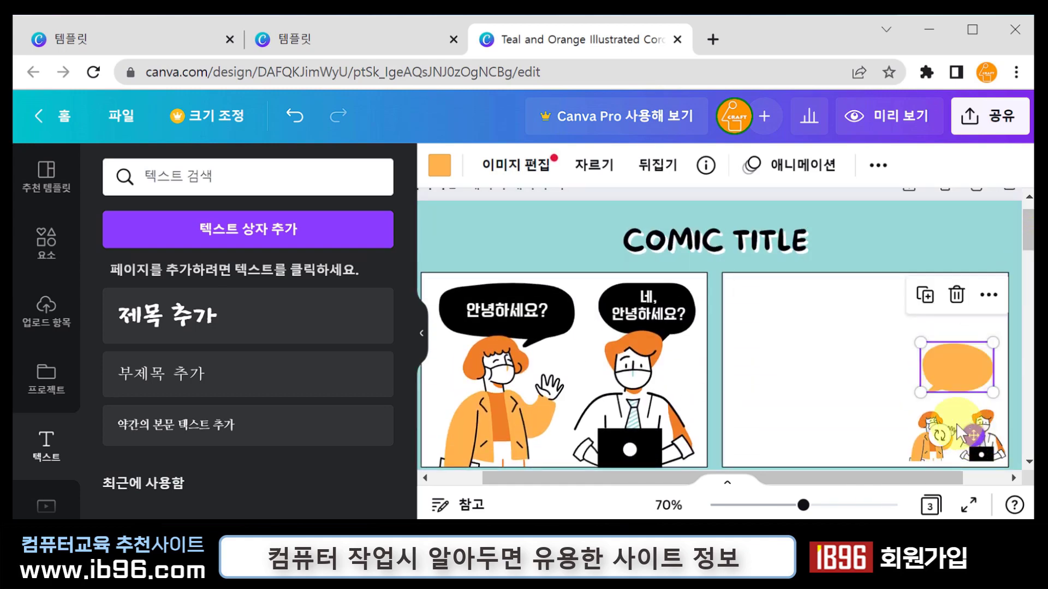
Move the two small characters together to the bottom centre of the second panel.
{"action": "left_click", "coordinate": [928, 429]}
{"action": "left_click", "coordinate": [986, 439], "text": "shift"}
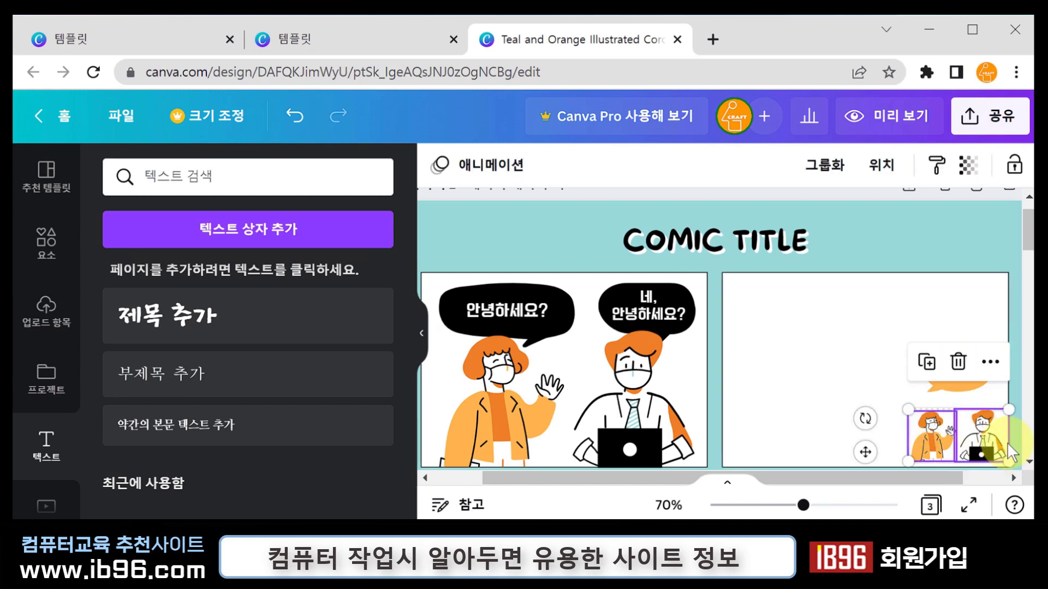
{"action": "left_click_drag", "start_coordinate": [986, 420], "coordinate": [902, 416]}
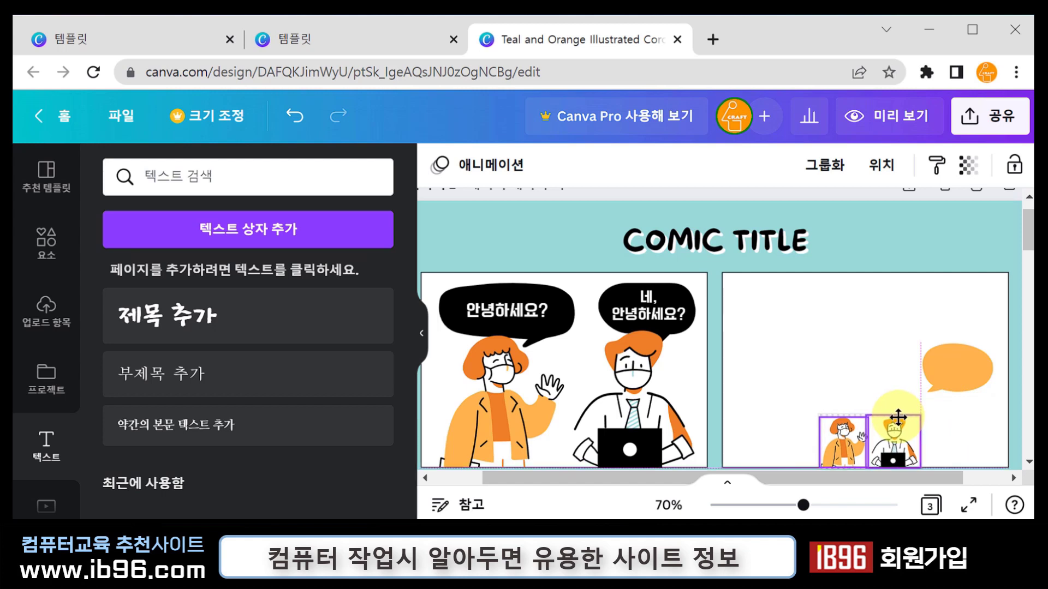
Position the orange speech bubble above the two small characters and enlarge it to hold an illustration.
{"action": "left_click_drag", "start_coordinate": [963, 375], "coordinate": [891, 405]}
{"action": "left_click_drag", "start_coordinate": [921, 368], "coordinate": [997, 315]}
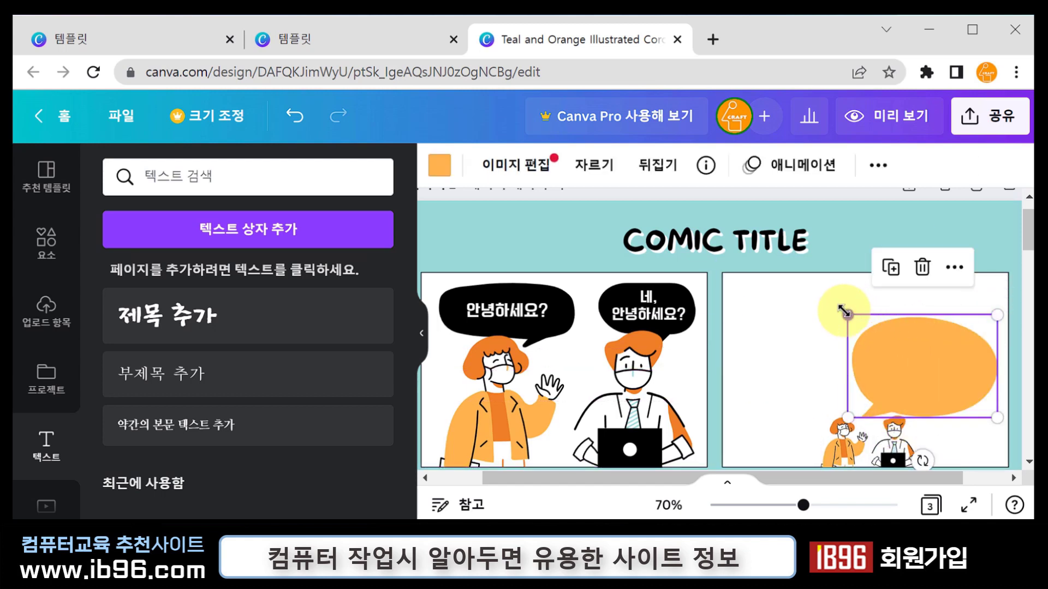
{"action": "left_click_drag", "start_coordinate": [844, 311], "coordinate": [825, 297]}
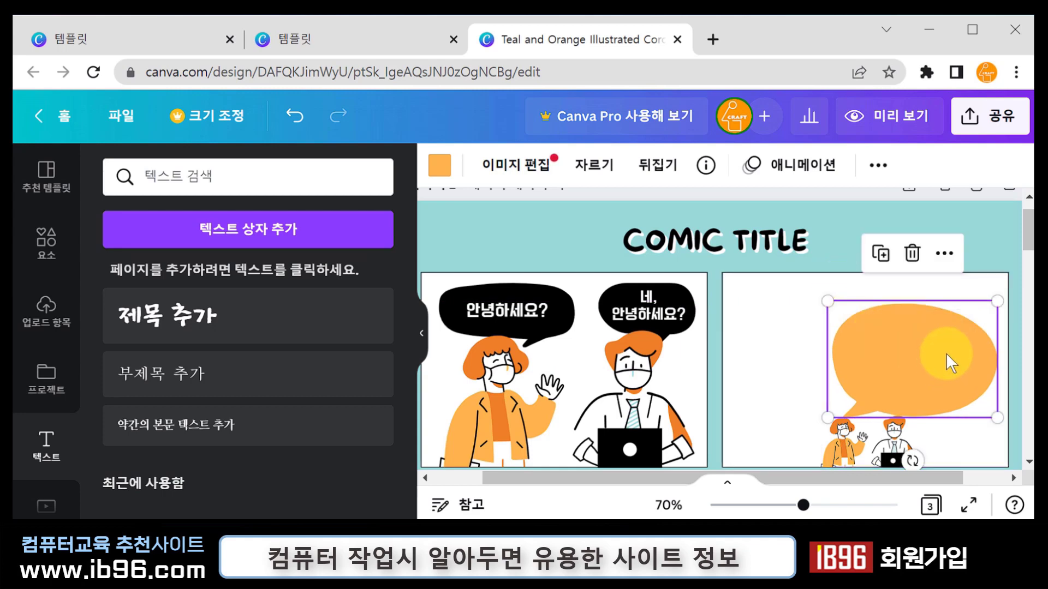
{"action": "left_click_drag", "start_coordinate": [945, 353], "coordinate": [948, 397]}
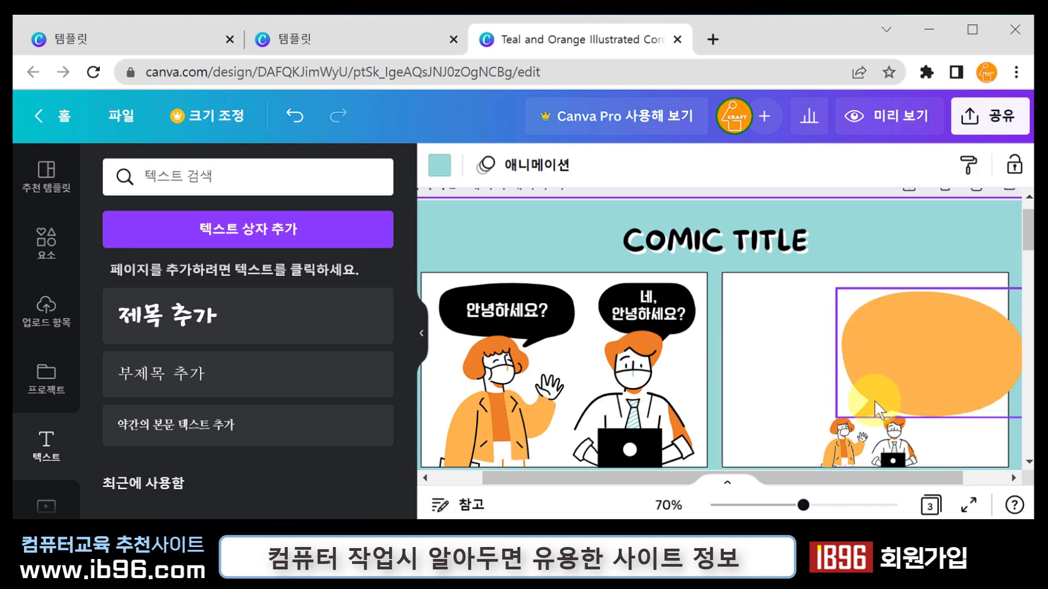
Copy the man in the black beret with a laptop from the resource page into the large orange bubble and shrink him.
{"action": "scroll", "coordinate": [875, 404], "scroll_direction": "down", "scroll_amount": 10}
{"action": "left_click", "coordinate": [728, 319]}
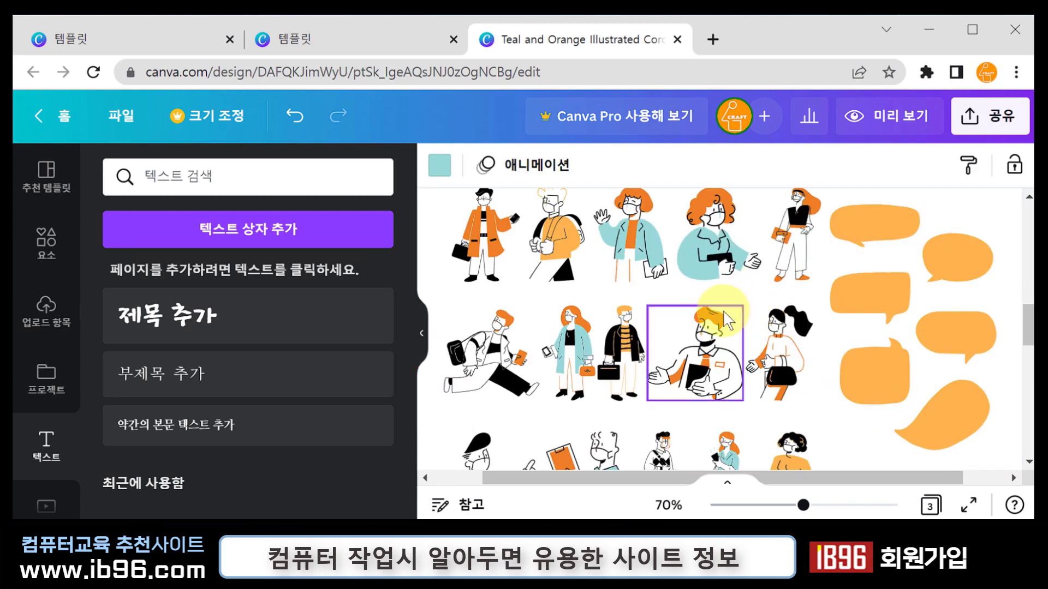
{"action": "scroll", "coordinate": [753, 338], "scroll_direction": "down", "scroll_amount": 2}
{"action": "left_click", "coordinate": [494, 406]}
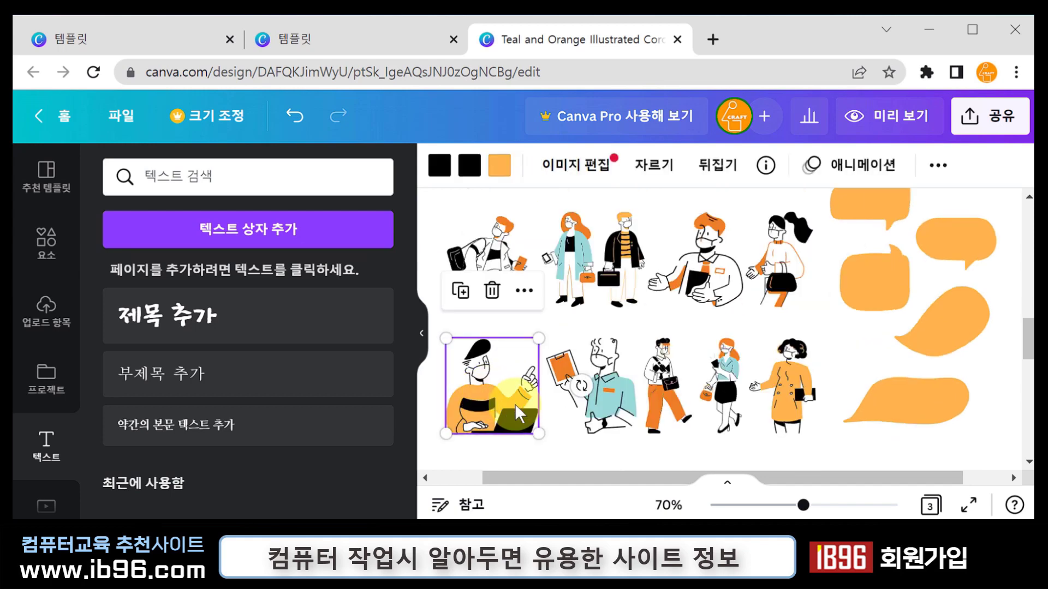
{"action": "scroll", "coordinate": [873, 305], "scroll_direction": "up", "scroll_amount": 12}
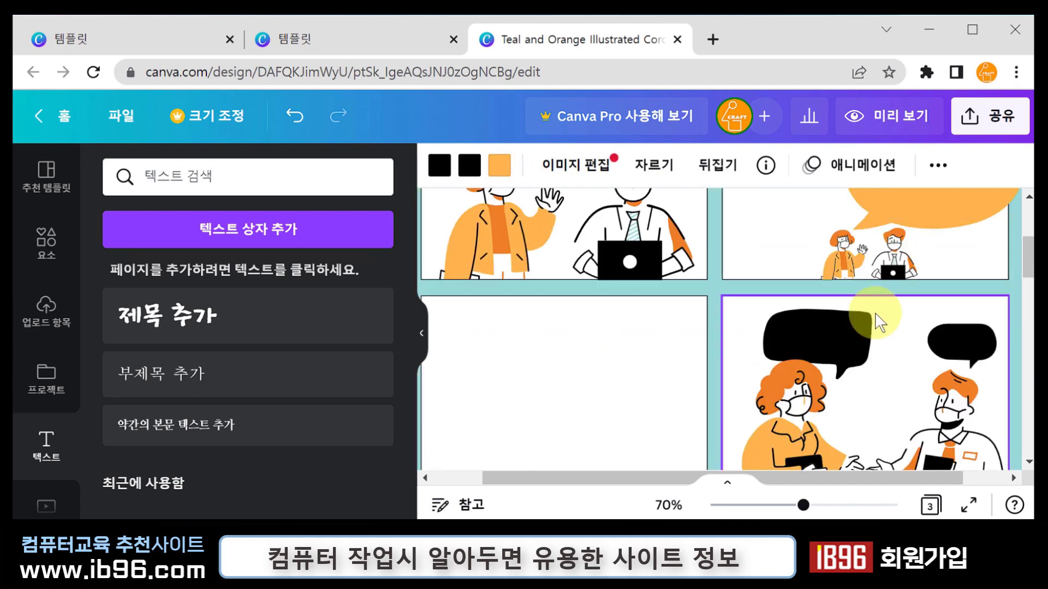
{"action": "key", "text": "ctrl+v"}
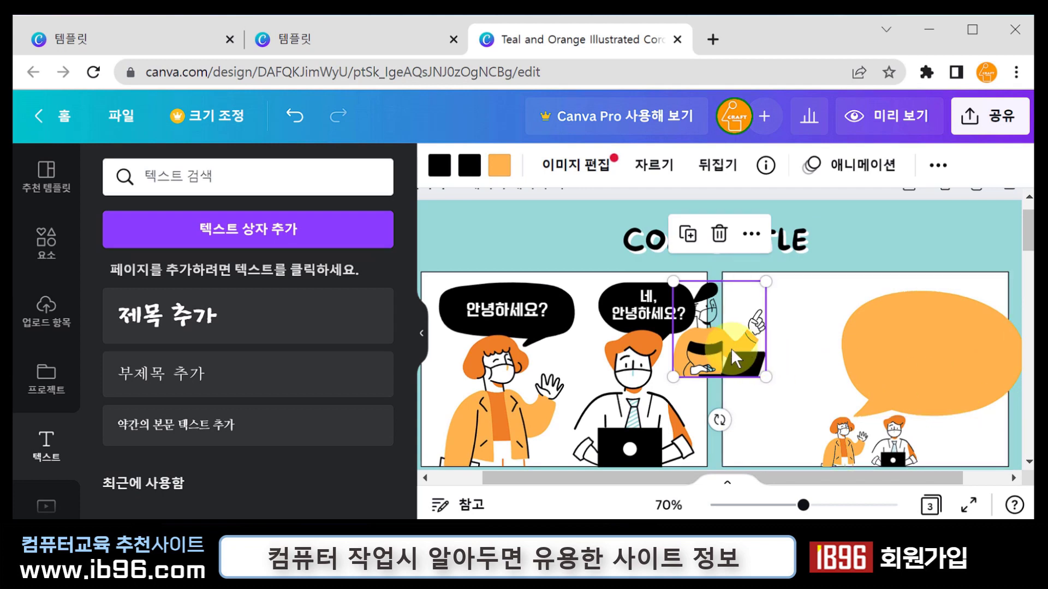
{"action": "left_click_drag", "start_coordinate": [729, 346], "coordinate": [926, 381]}
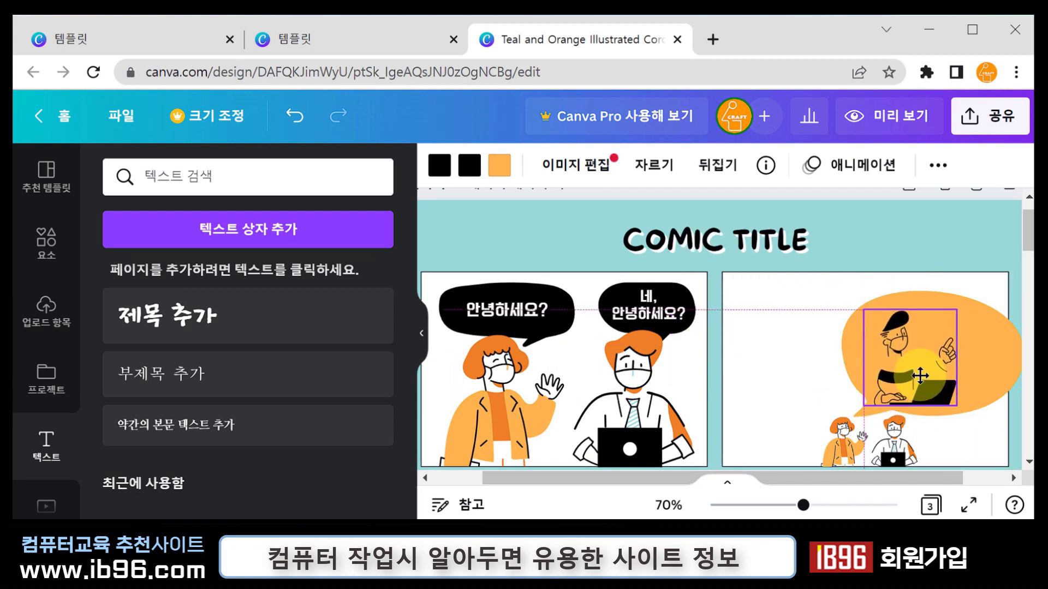
{"action": "left_click_drag", "start_coordinate": [957, 309], "coordinate": [917, 367]}
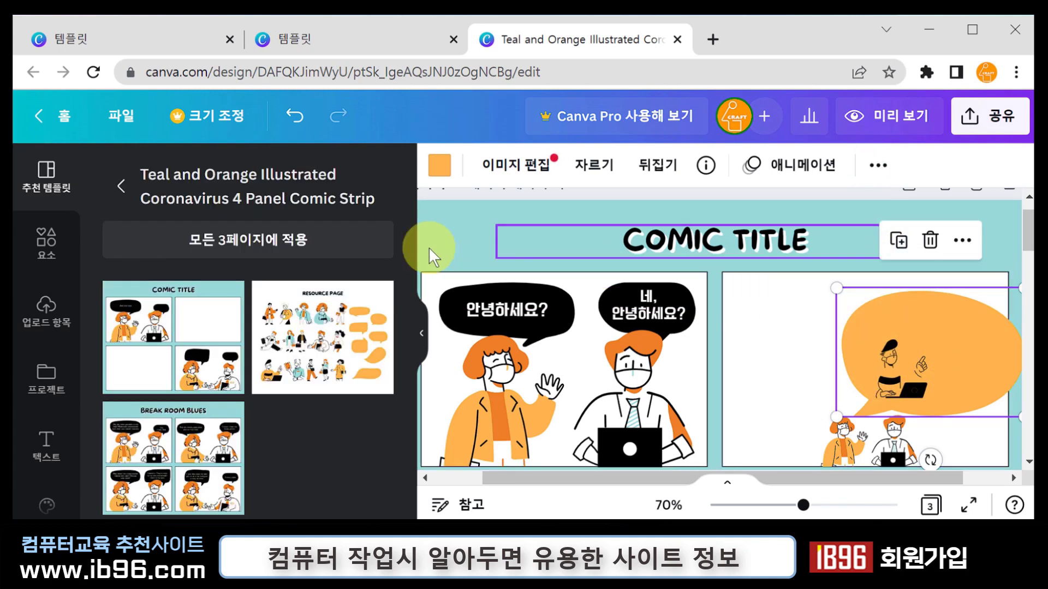
Recolour the large speech bubble in the second panel with the document's darker orange.
{"action": "left_click", "coordinate": [438, 169]}
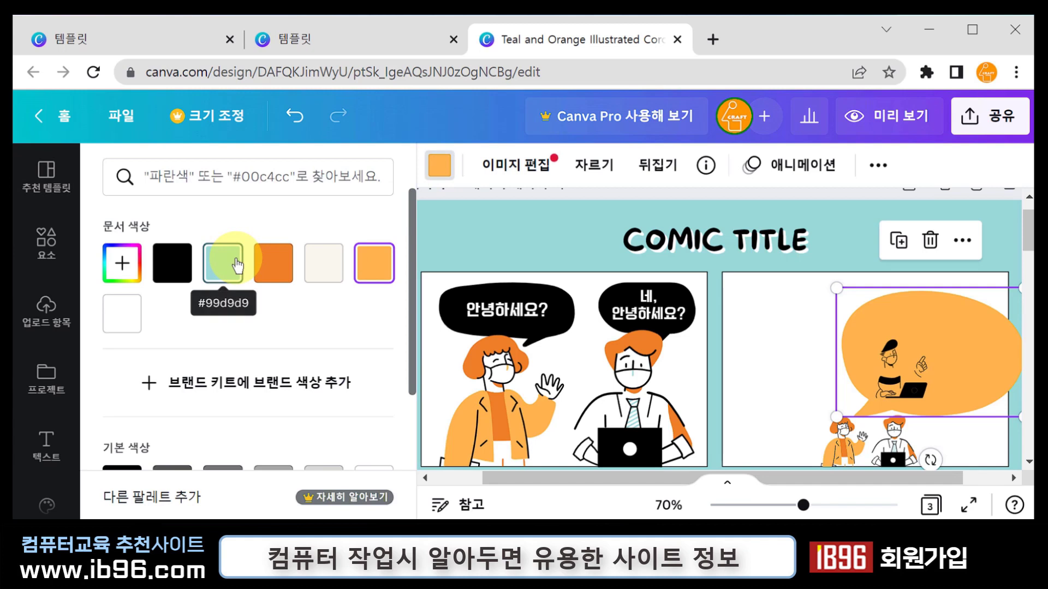
{"action": "left_click", "coordinate": [271, 271]}
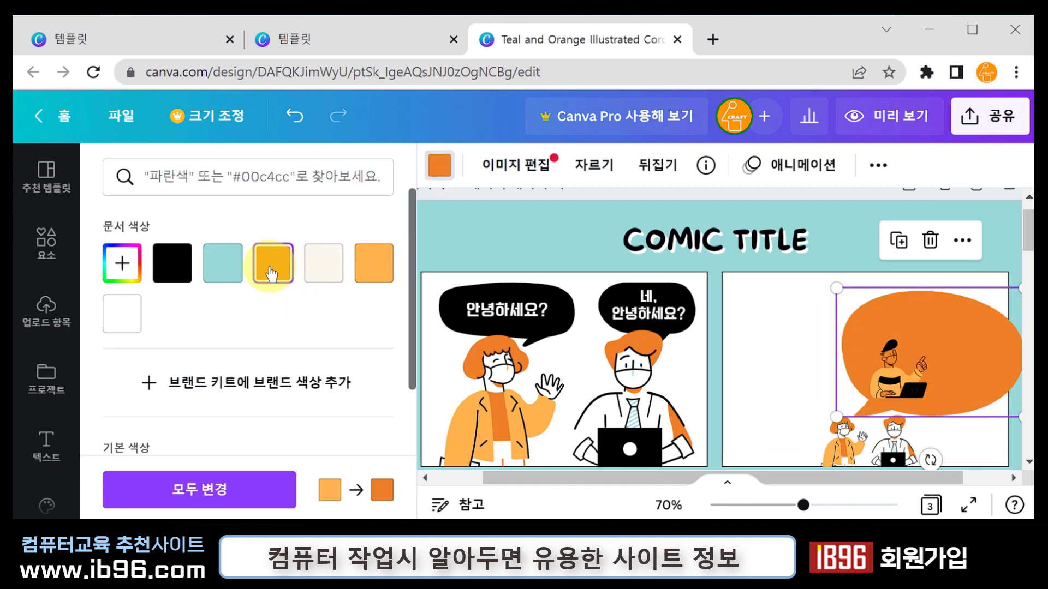
Copy the man holding a clipboard from the resource page into the dark orange bubble, shrunk beside the man in the beret.
{"action": "scroll", "coordinate": [834, 360], "scroll_direction": "down", "scroll_amount": 5}
{"action": "left_click", "coordinate": [603, 398]}
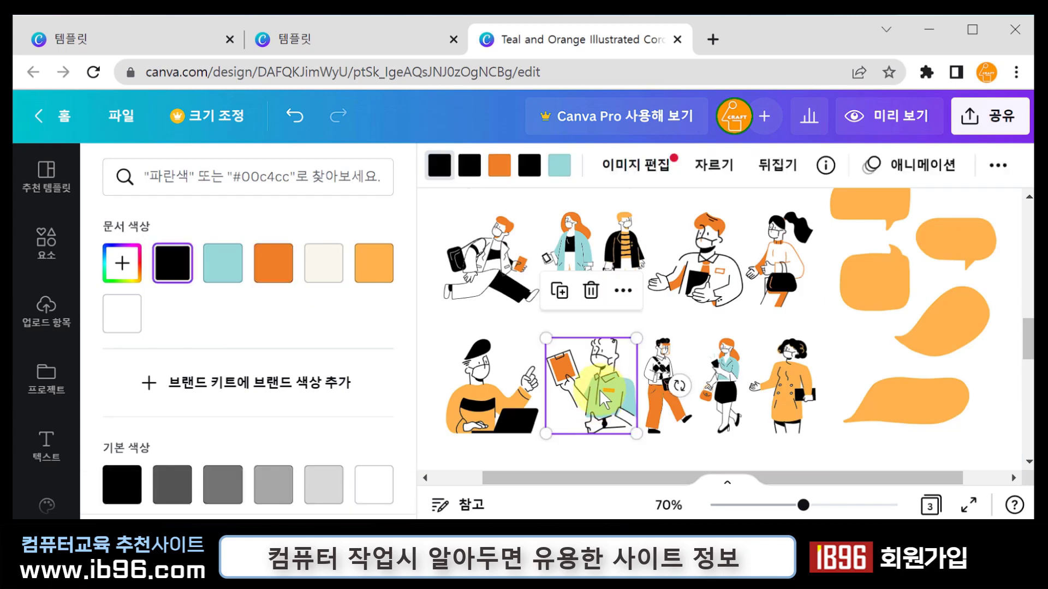
{"action": "scroll", "coordinate": [915, 364], "scroll_direction": "up", "scroll_amount": 10}
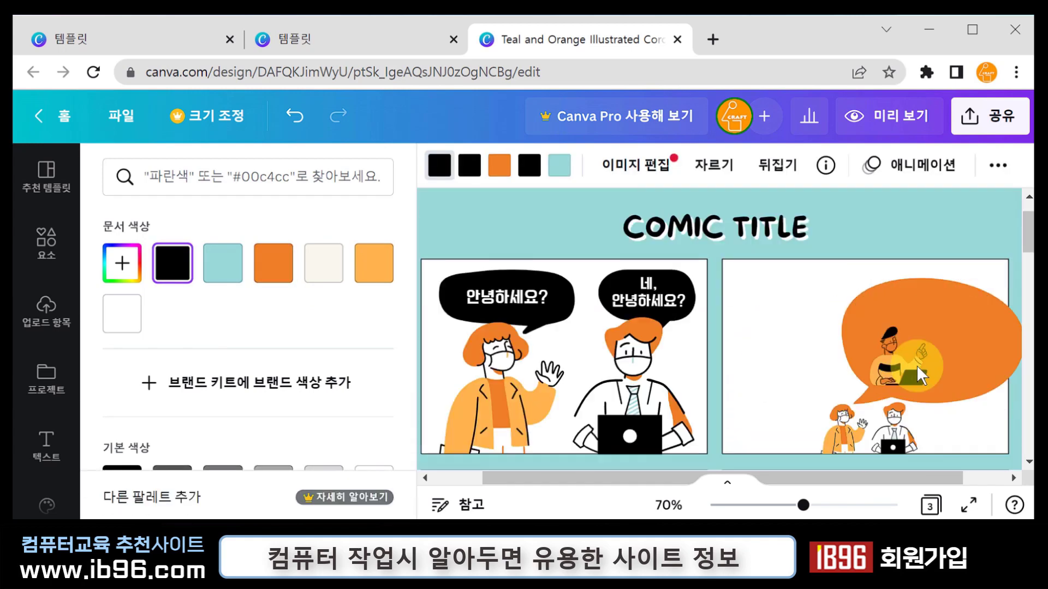
{"action": "left_click", "coordinate": [916, 365]}
{"action": "key", "text": "ctrl+v"}
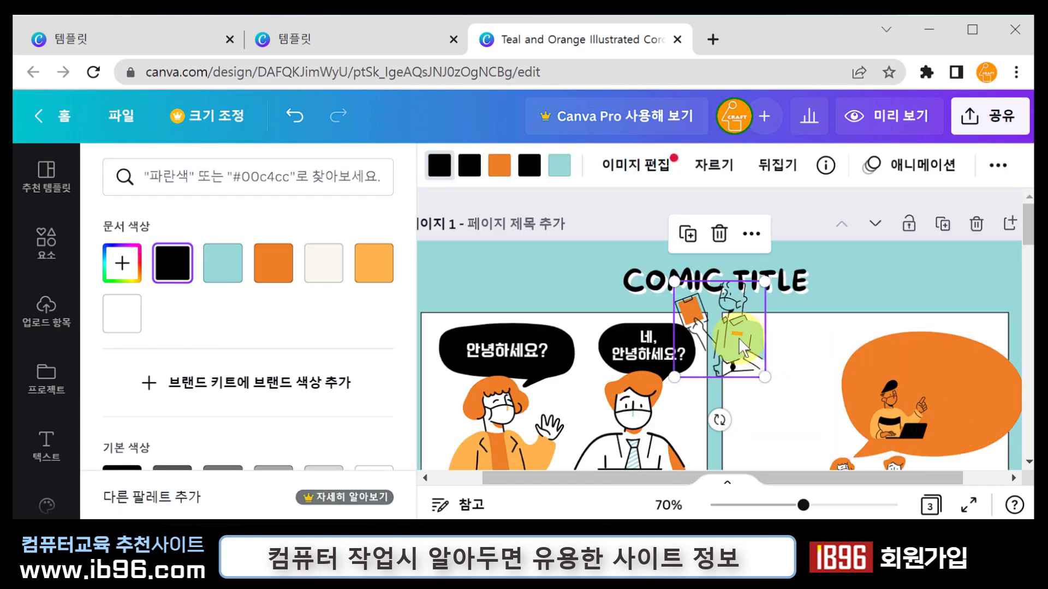
{"action": "left_click_drag", "start_coordinate": [738, 337], "coordinate": [974, 402]}
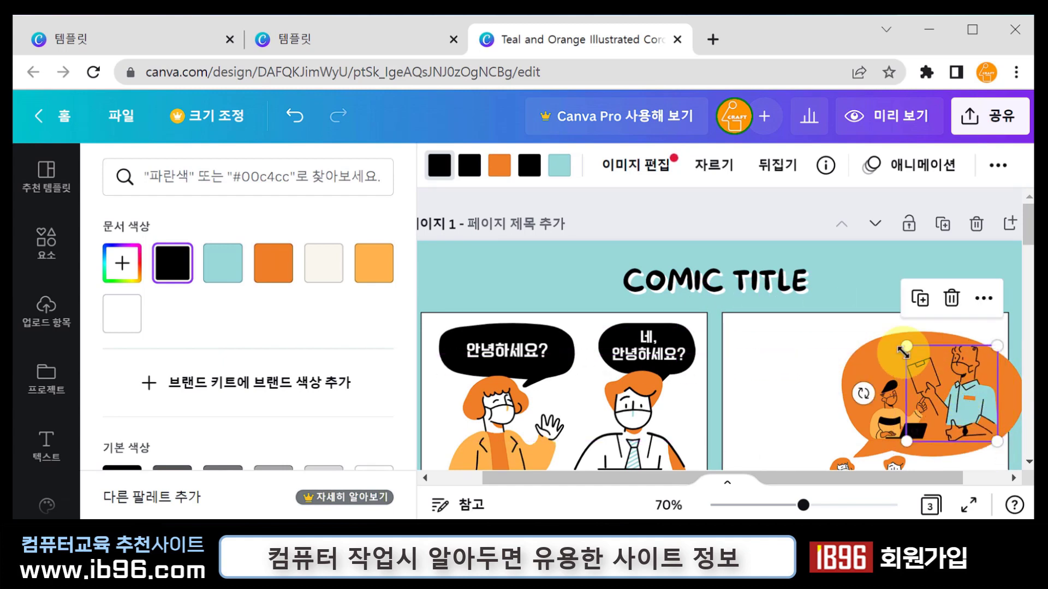
{"action": "left_click_drag", "start_coordinate": [913, 345], "coordinate": [934, 375]}
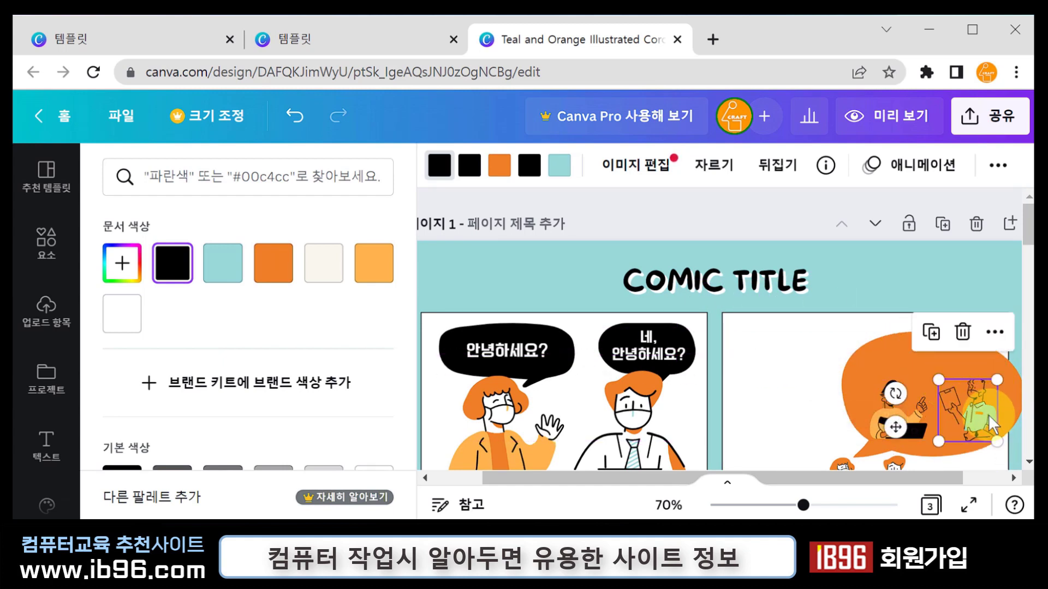
{"action": "left_click_drag", "start_coordinate": [988, 416], "coordinate": [979, 407]}
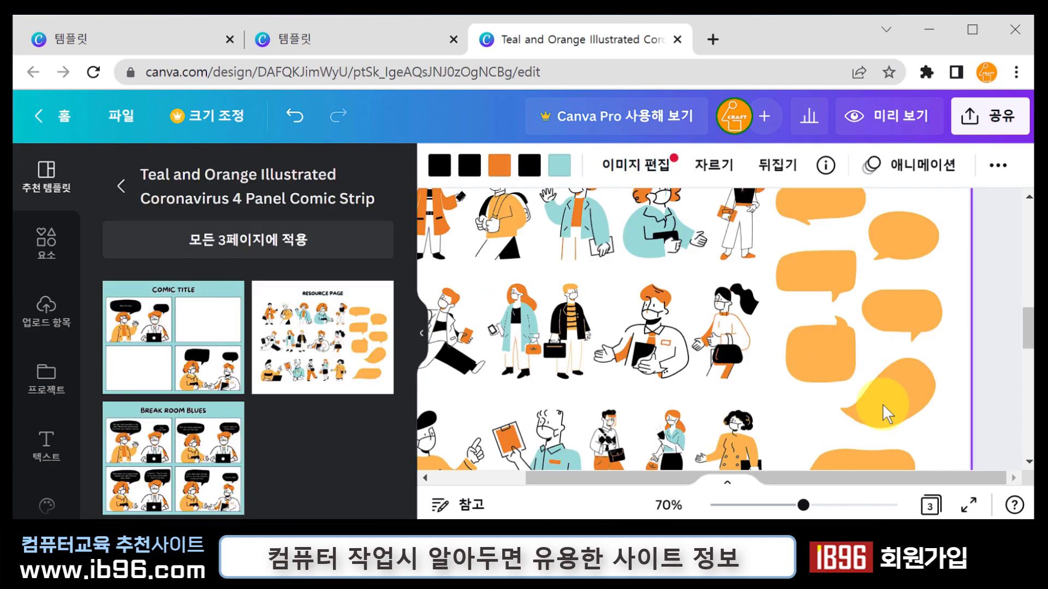
Add a wide light-orange speech bubble from the resource page above the small woman in the second panel.
{"action": "left_click", "coordinate": [886, 384]}
{"action": "scroll", "coordinate": [901, 392], "scroll_direction": "down", "scroll_amount": 3}
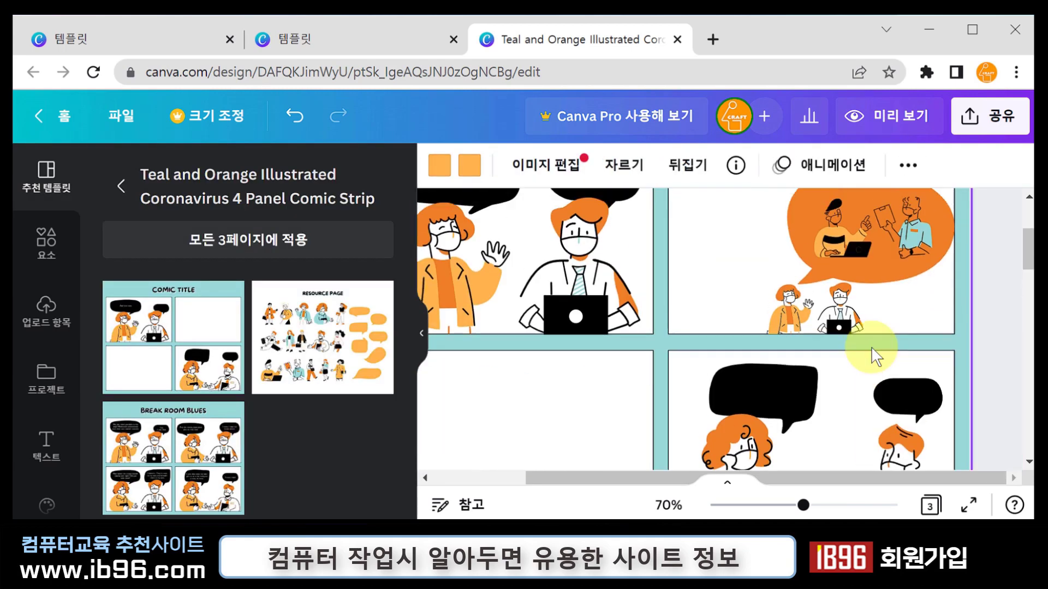
{"action": "scroll", "coordinate": [868, 352], "scroll_direction": "up", "scroll_amount": 5}
{"action": "scroll", "coordinate": [862, 357], "scroll_direction": "down", "scroll_amount": 3}
{"action": "scroll", "coordinate": [859, 359], "scroll_direction": "up", "scroll_amount": 2}
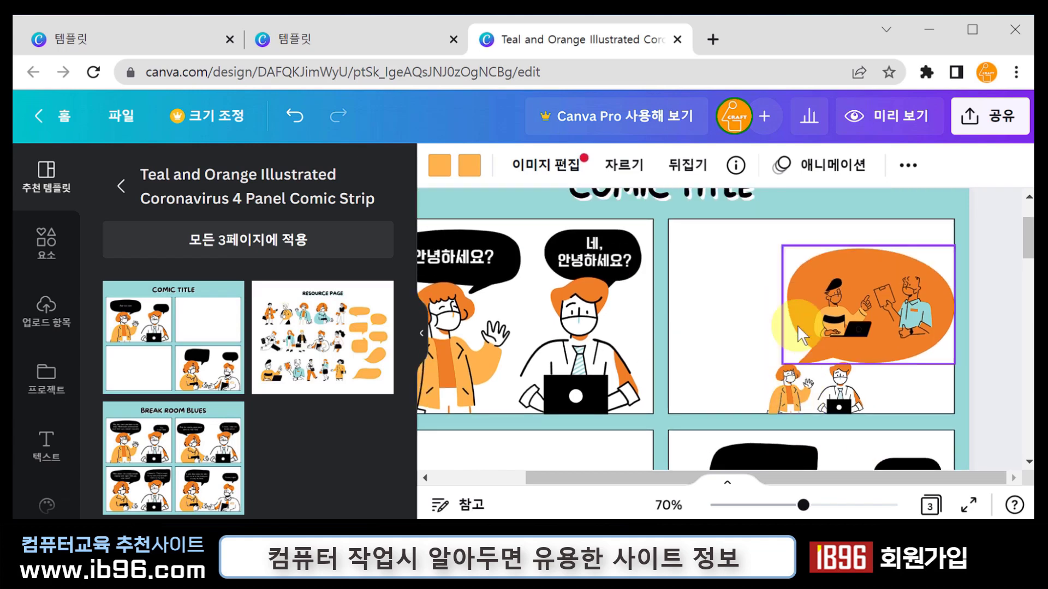
{"action": "key", "text": "ctrl+v"}
{"action": "left_click_drag", "start_coordinate": [788, 284], "coordinate": [694, 328]}
Copy the greeting text from the first panel onto the light-orange bubble in the second panel and bring it to the front.
{"action": "left_click", "coordinate": [469, 259]}
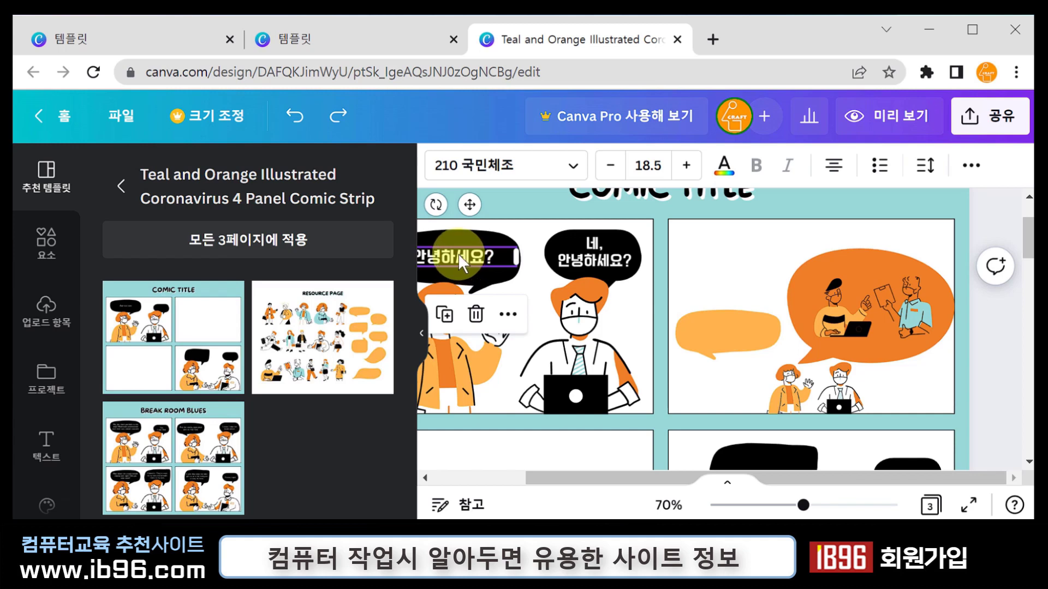
{"action": "left_click_drag", "start_coordinate": [457, 253], "coordinate": [763, 342]}
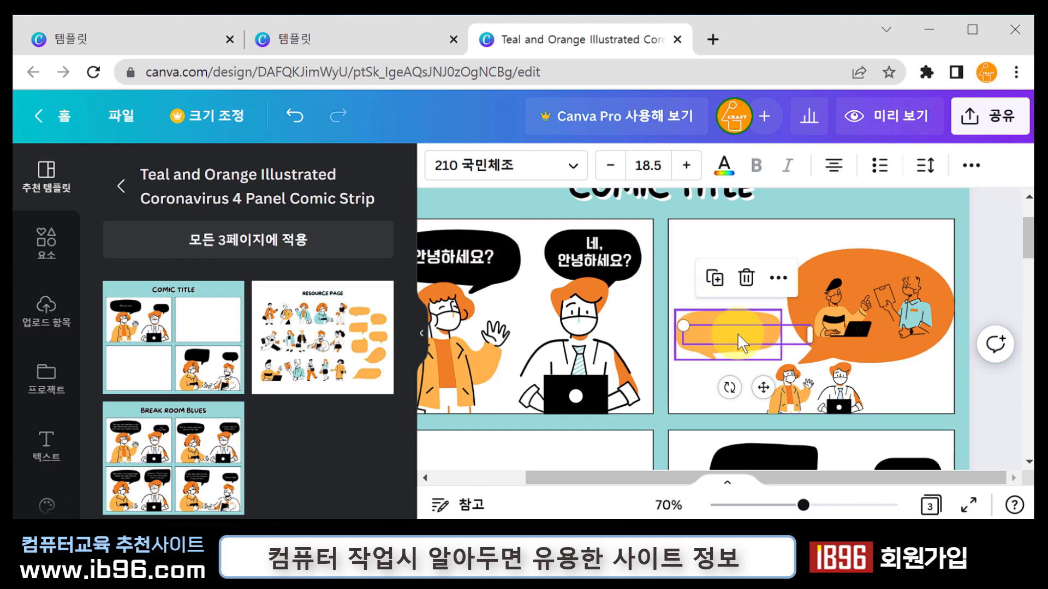
{"action": "left_click", "coordinate": [972, 167]}
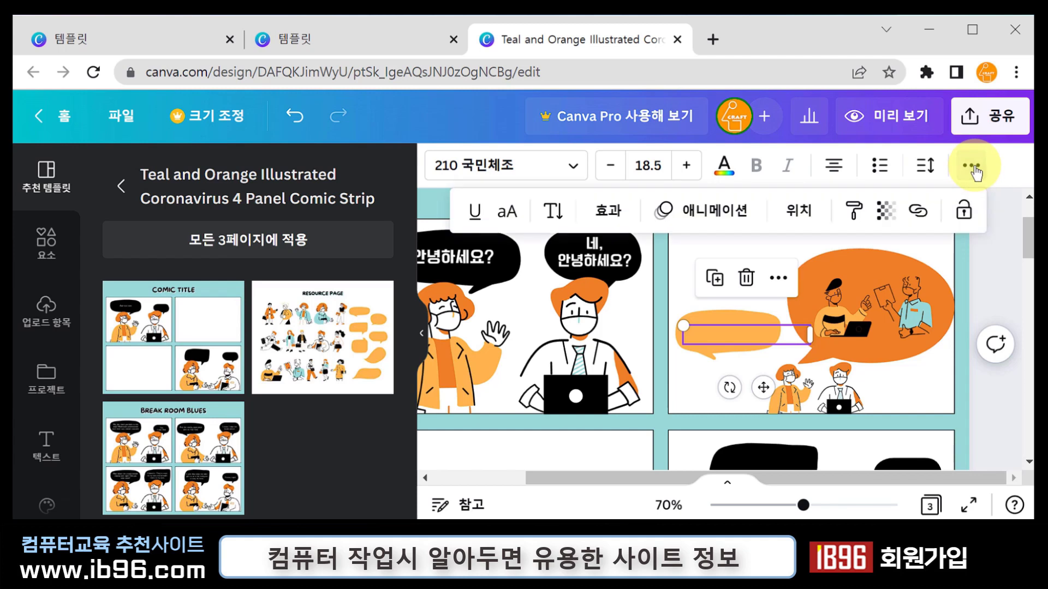
{"action": "left_click", "coordinate": [800, 211]}
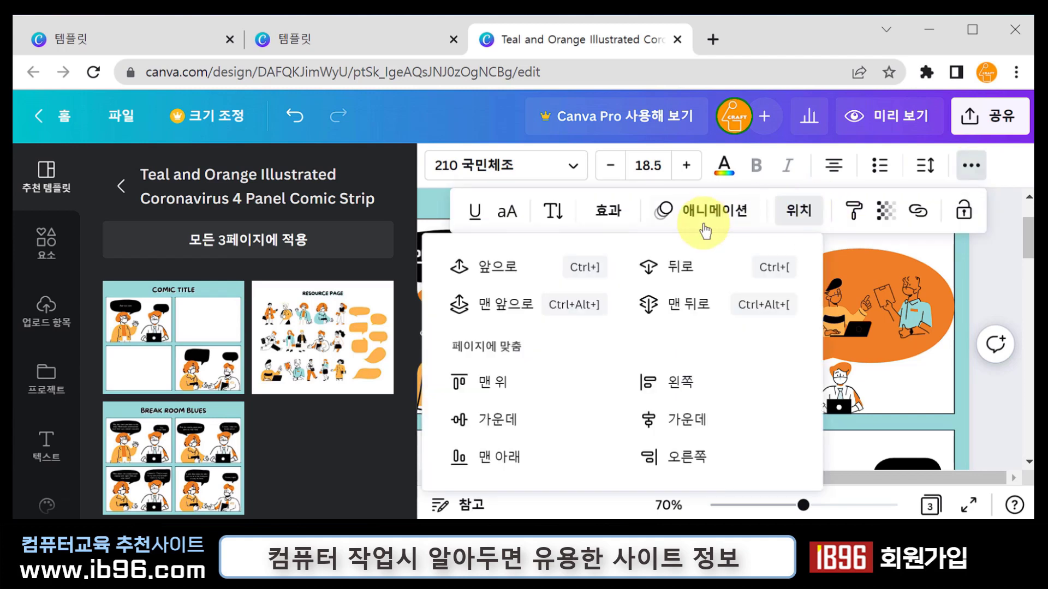
{"action": "left_click", "coordinate": [514, 313]}
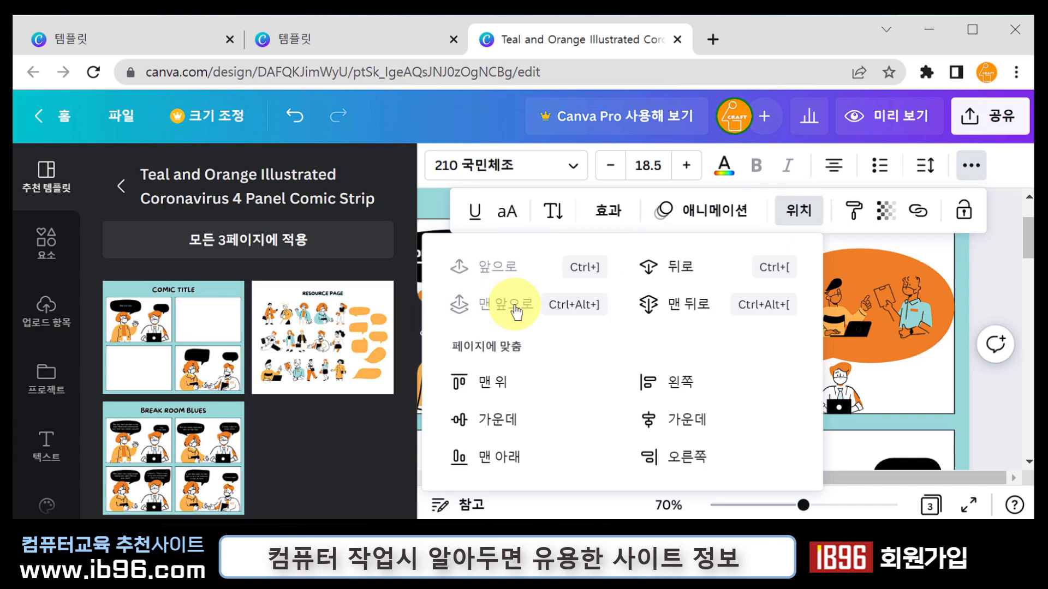
Reposition the copied text inside the light-orange bubble and change it to "부장님이 시킨일 하셨어요?".
{"action": "left_click", "coordinate": [752, 339]}
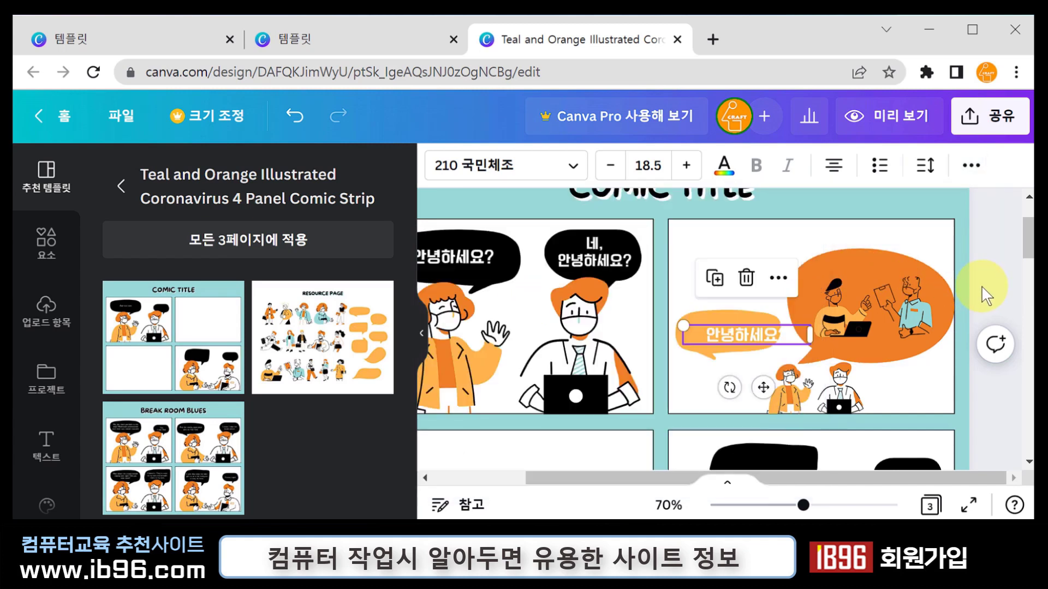
{"action": "left_click_drag", "start_coordinate": [743, 335], "coordinate": [660, 330]}
{"action": "double_click", "coordinate": [774, 329]}
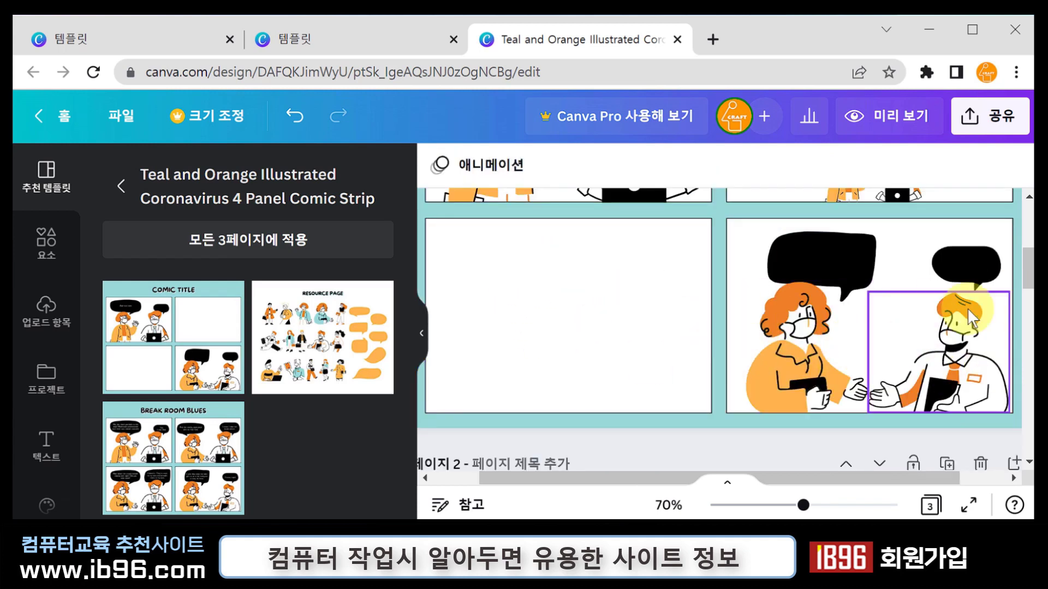
Copy both characters and their black speech bubbles from the fourth panel into the empty third panel.
{"action": "left_click", "coordinate": [830, 254]}
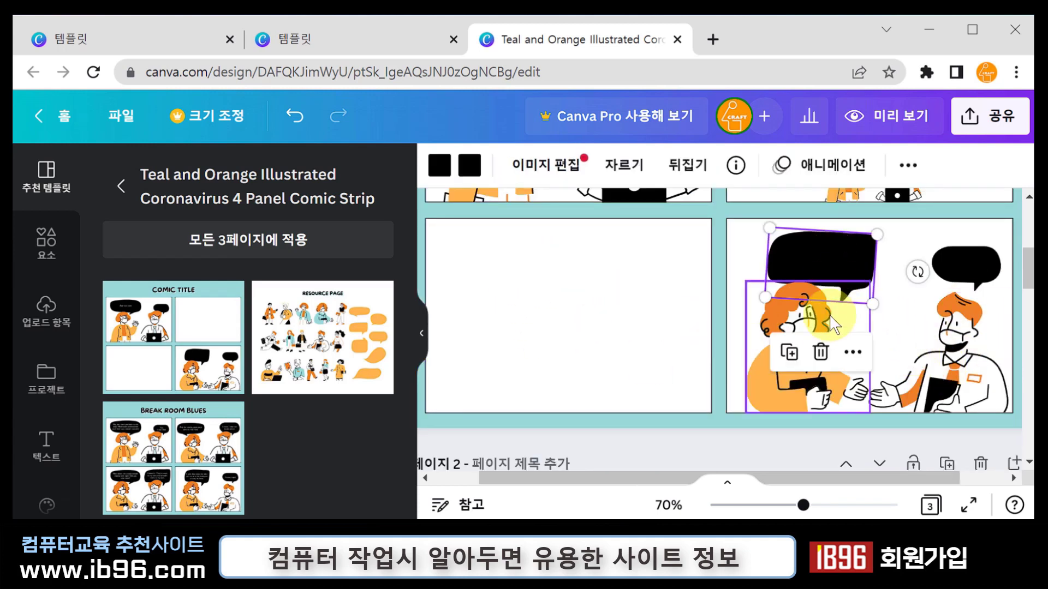
{"action": "left_click", "coordinate": [785, 375], "text": "shift"}
{"action": "left_click", "coordinate": [976, 369], "text": "shift"}
{"action": "left_click", "coordinate": [971, 263], "text": "shift"}
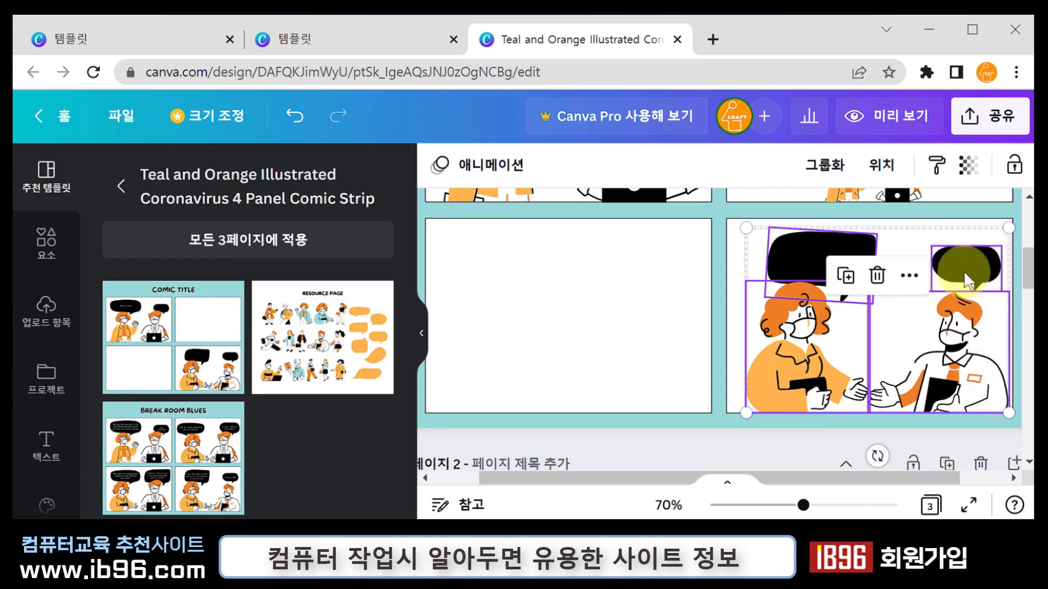
{"action": "left_click_drag", "start_coordinate": [970, 264], "coordinate": [668, 266]}
Enlarge the man's speech bubble in the third panel and copy the second panel's dialogue text into it.
{"action": "left_click", "coordinate": [669, 267]}
{"action": "left_click_drag", "start_coordinate": [627, 247], "coordinate": [581, 227]}
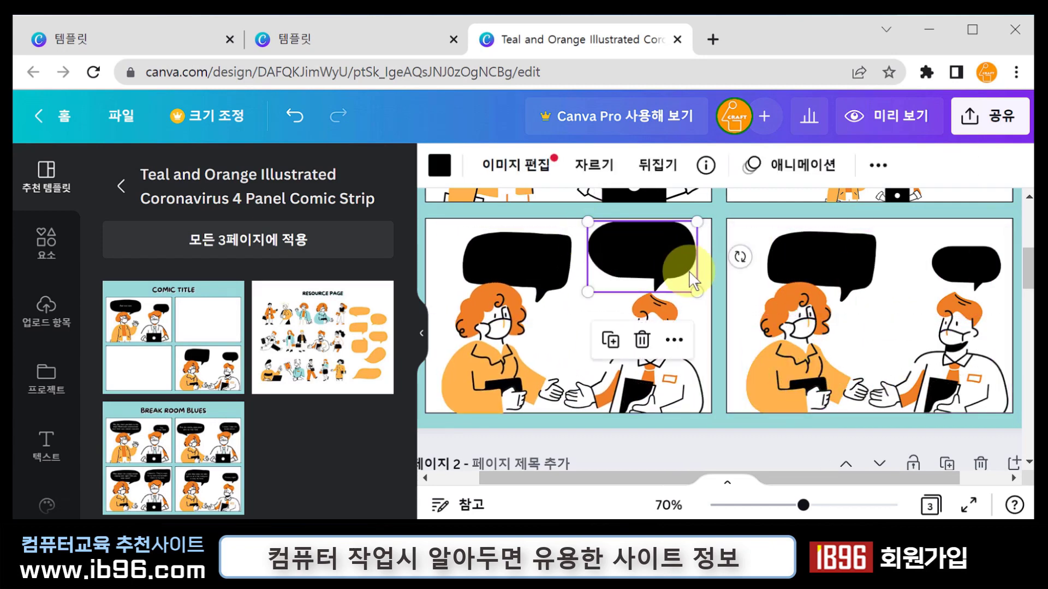
{"action": "scroll", "coordinate": [736, 240], "scroll_direction": "up", "scroll_amount": 2}
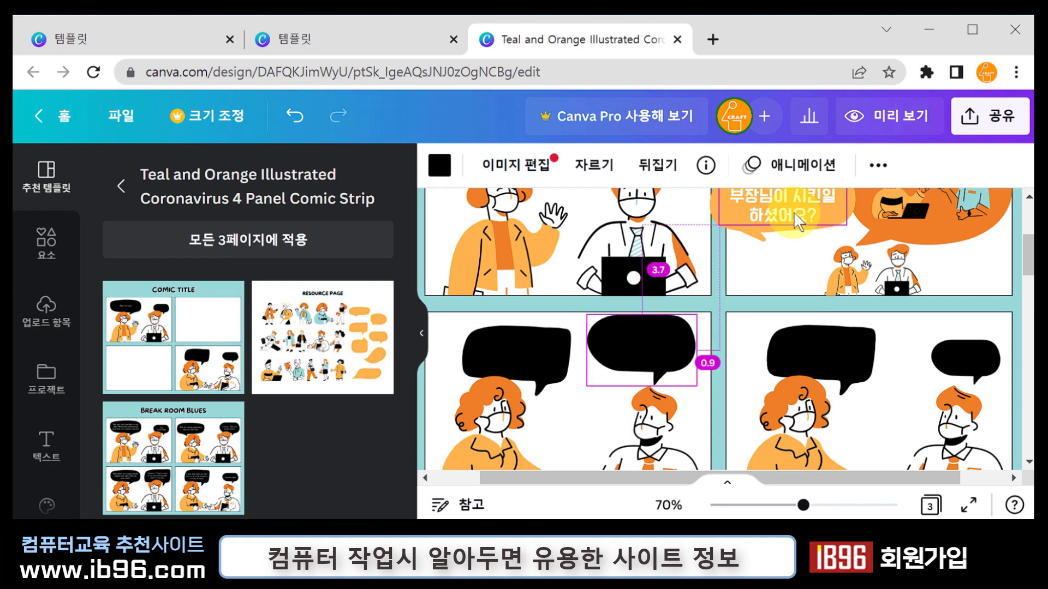
{"action": "left_click_drag", "start_coordinate": [793, 212], "coordinate": [659, 351]}
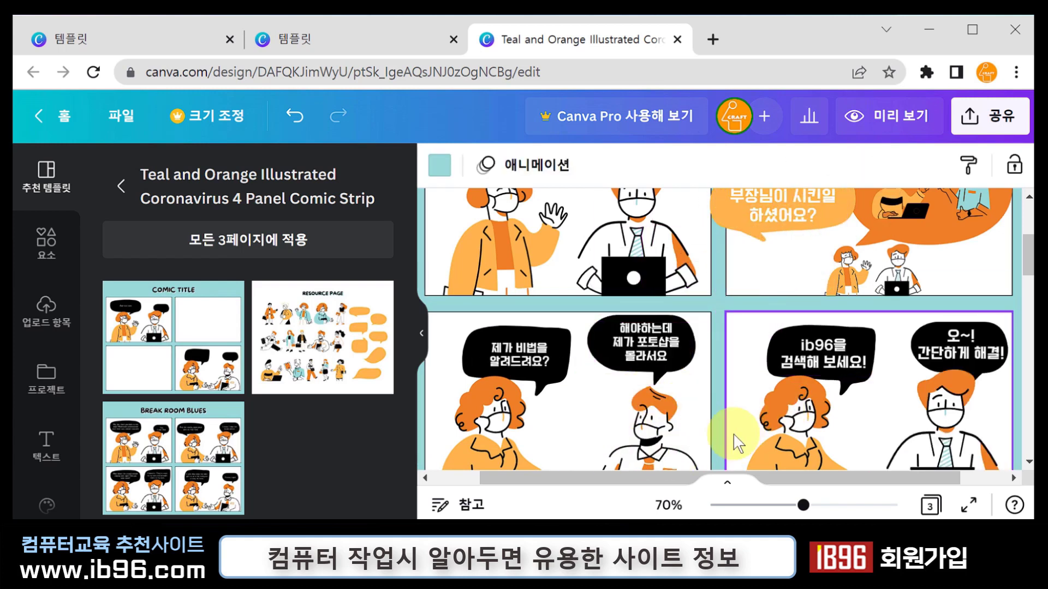
Review the dialogue in all four comic panels and look over the design's sharing and download options.
{"action": "left_click_drag", "start_coordinate": [731, 519], "coordinate": [731, 582]}
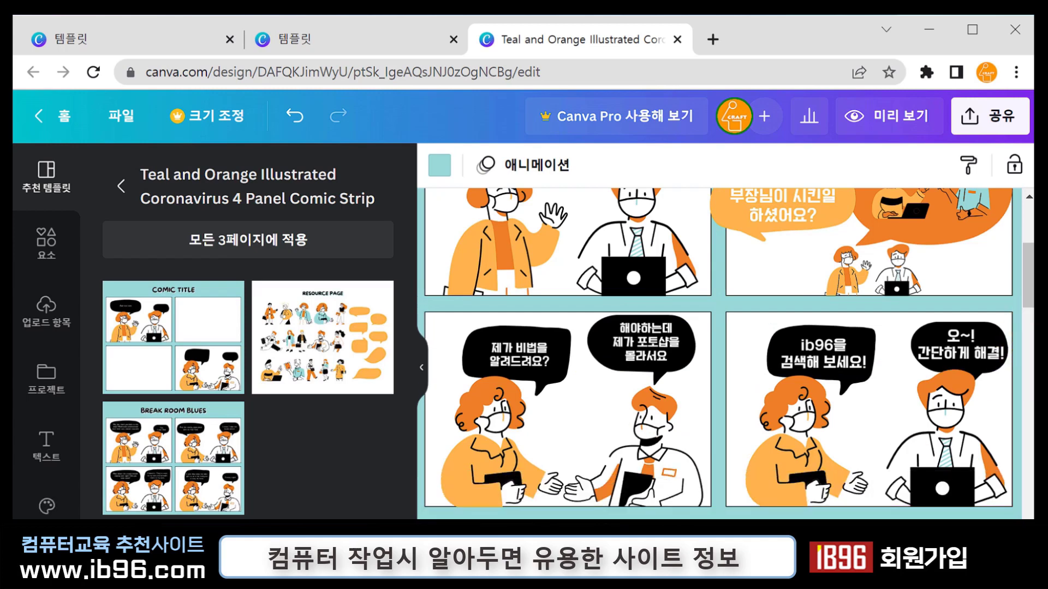
{"action": "scroll", "coordinate": [1021, 281], "scroll_direction": "up", "scroll_amount": 2}
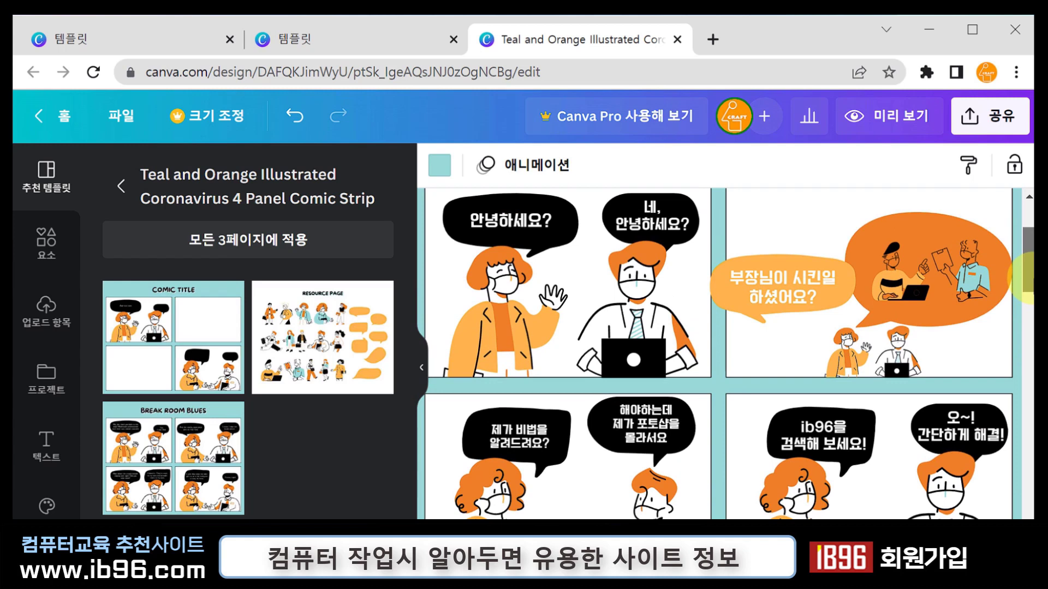
{"action": "scroll", "coordinate": [1029, 279], "scroll_direction": "up", "scroll_amount": 1}
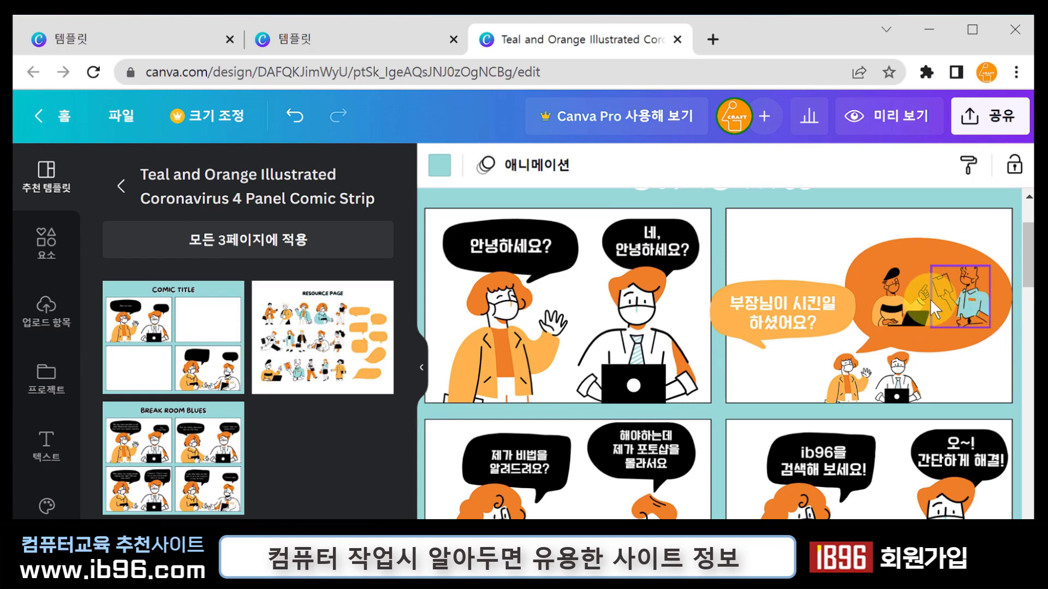
{"action": "scroll", "coordinate": [644, 359], "scroll_direction": "down", "scroll_amount": 2}
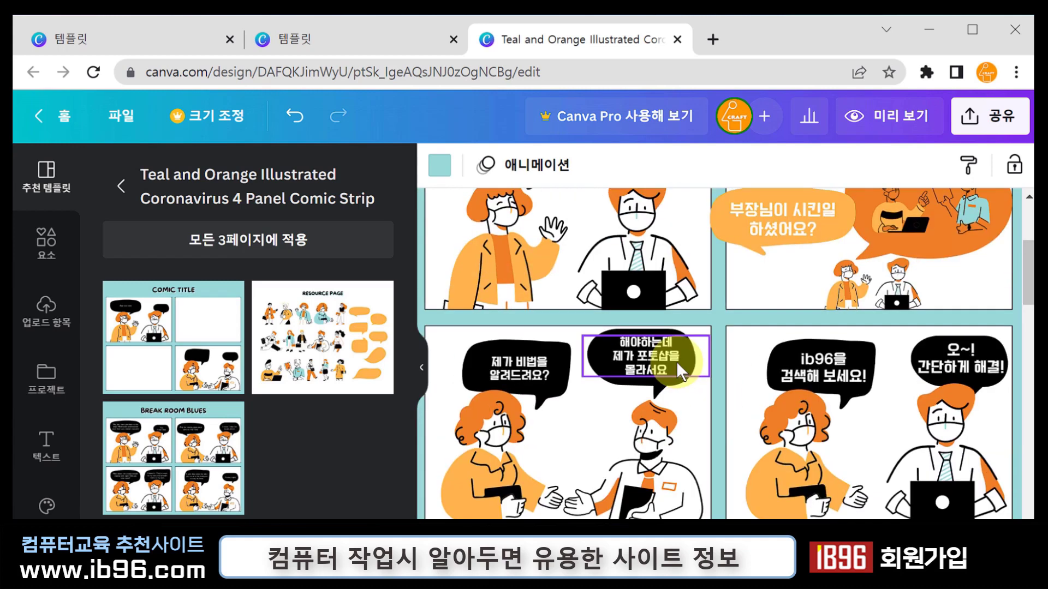
{"action": "scroll", "coordinate": [709, 307], "scroll_direction": "up", "scroll_amount": 5}
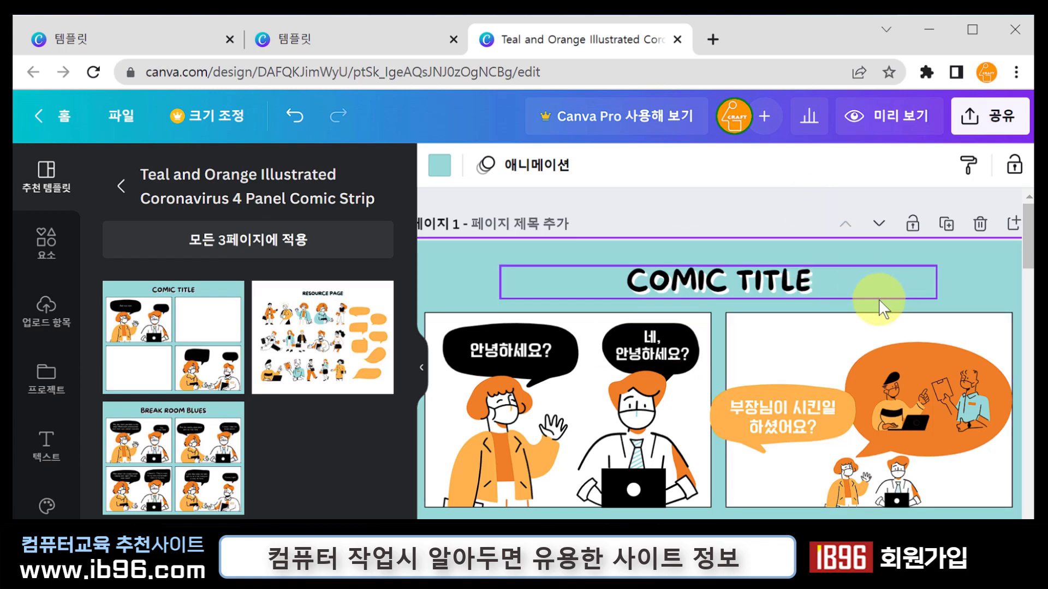
{"action": "left_click", "coordinate": [991, 132]}
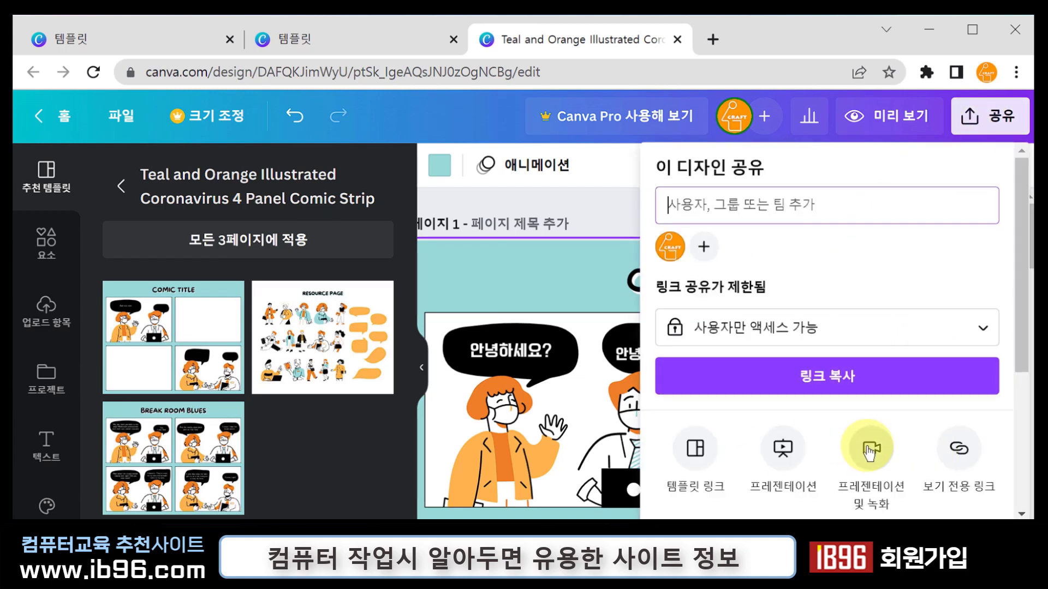
{"action": "scroll", "coordinate": [870, 452], "scroll_direction": "down", "scroll_amount": 4}
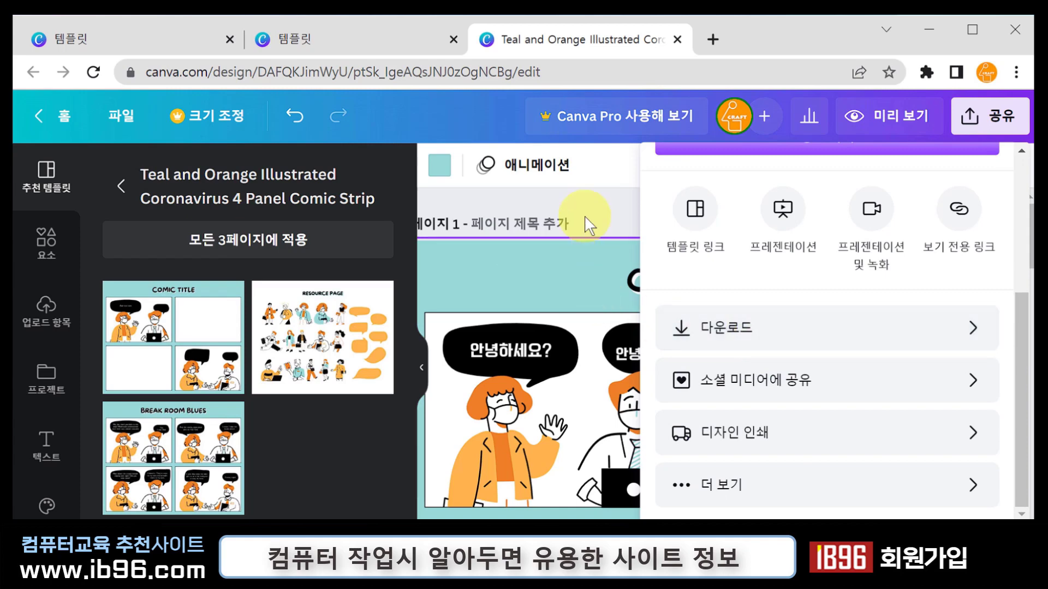
{"action": "left_click", "coordinate": [626, 168]}
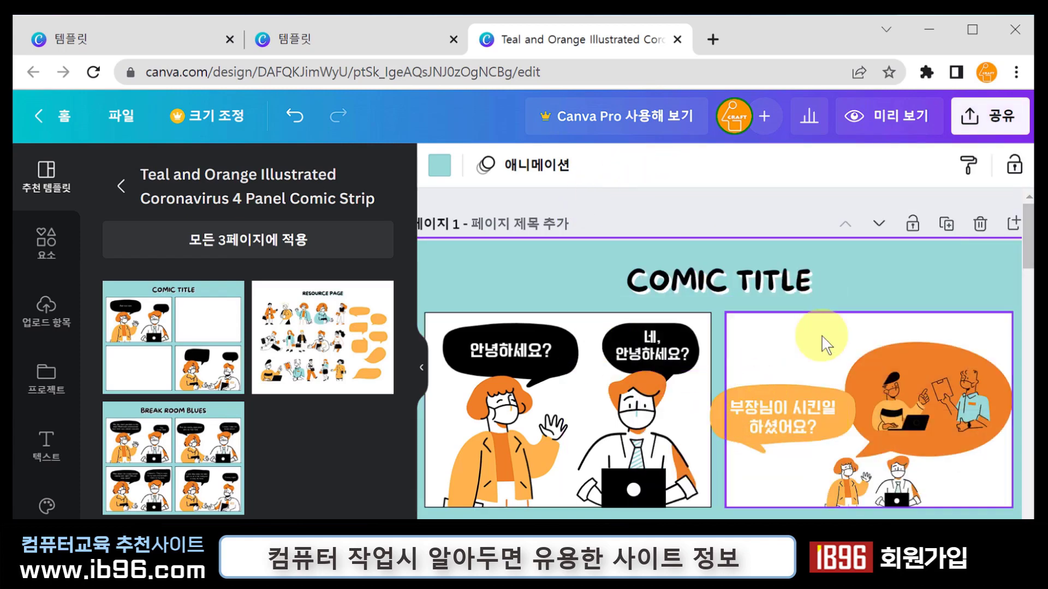
Delete the resource page and the Break Room Blues page so only the comic page is left.
{"action": "scroll", "coordinate": [788, 375], "scroll_direction": "down", "scroll_amount": 9}
{"action": "scroll", "coordinate": [761, 377], "scroll_direction": "down", "scroll_amount": 8}
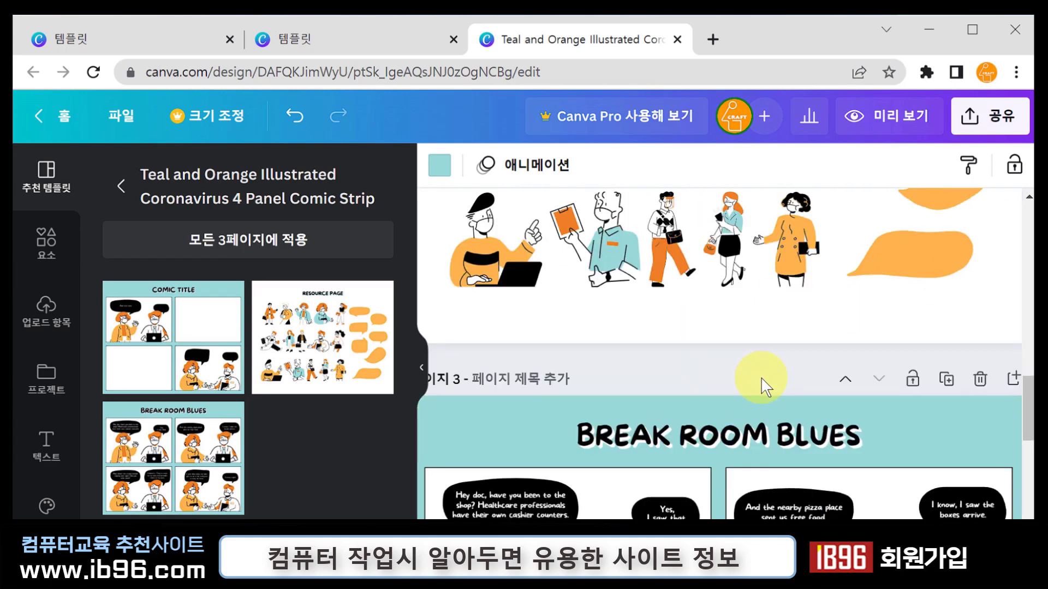
{"action": "scroll", "coordinate": [793, 381], "scroll_direction": "up", "scroll_amount": 16}
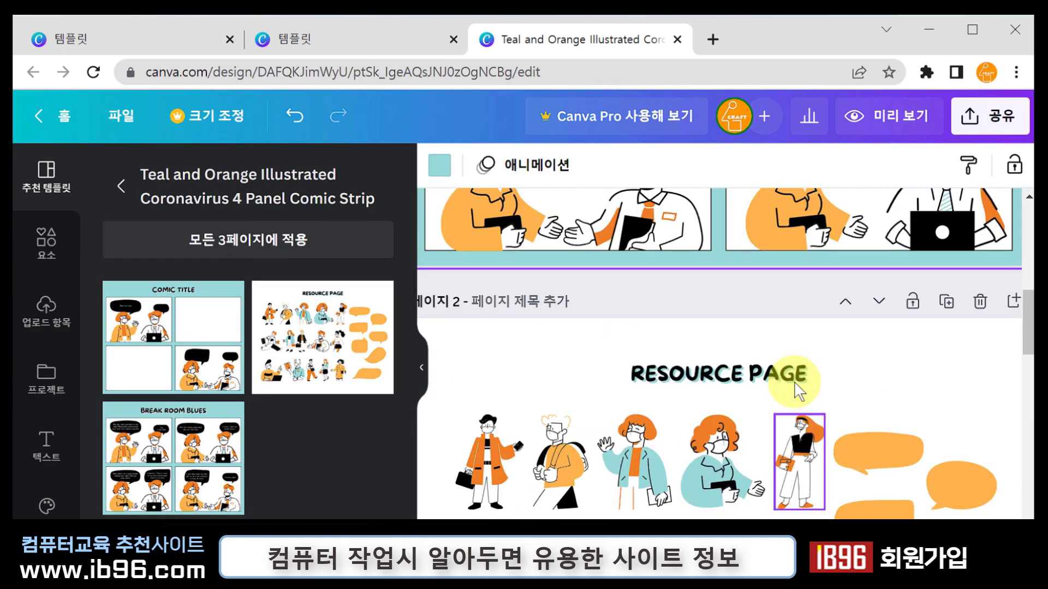
{"action": "scroll", "coordinate": [793, 382], "scroll_direction": "down", "scroll_amount": 2}
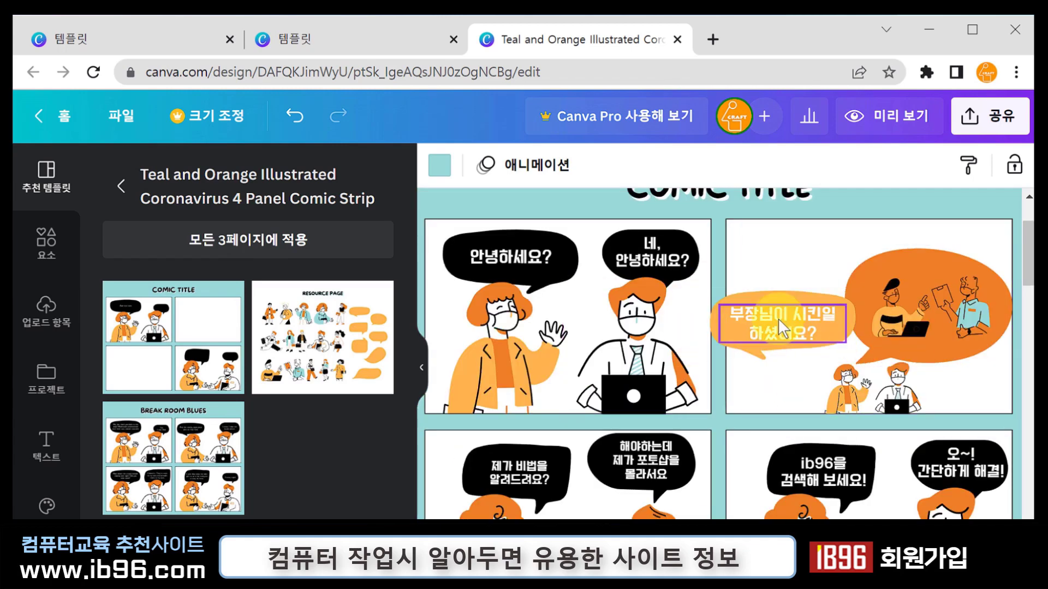
{"action": "scroll", "coordinate": [829, 326], "scroll_direction": "down", "scroll_amount": 8}
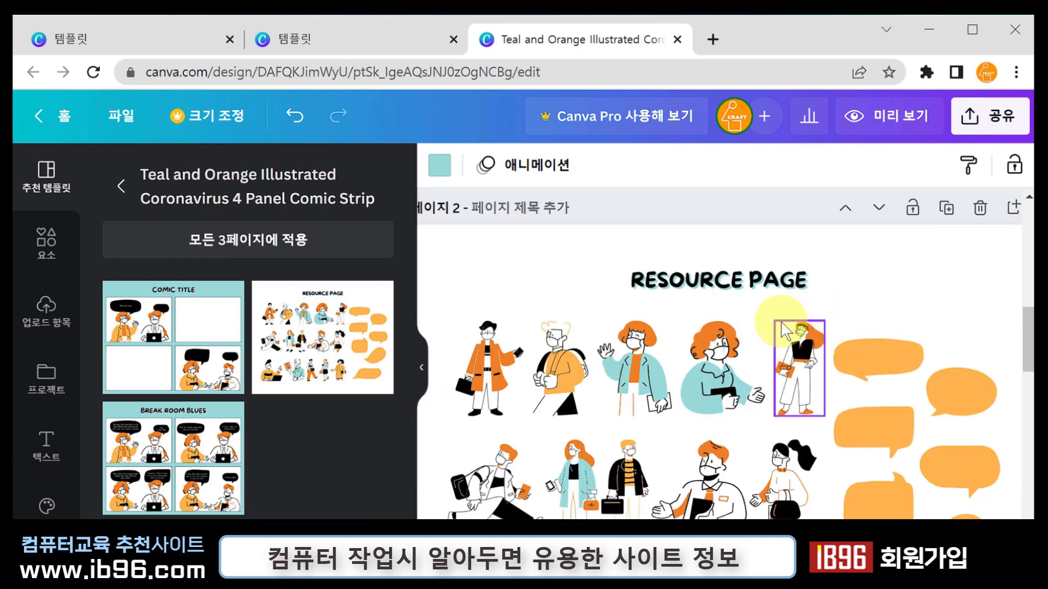
{"action": "left_click", "coordinate": [979, 215]}
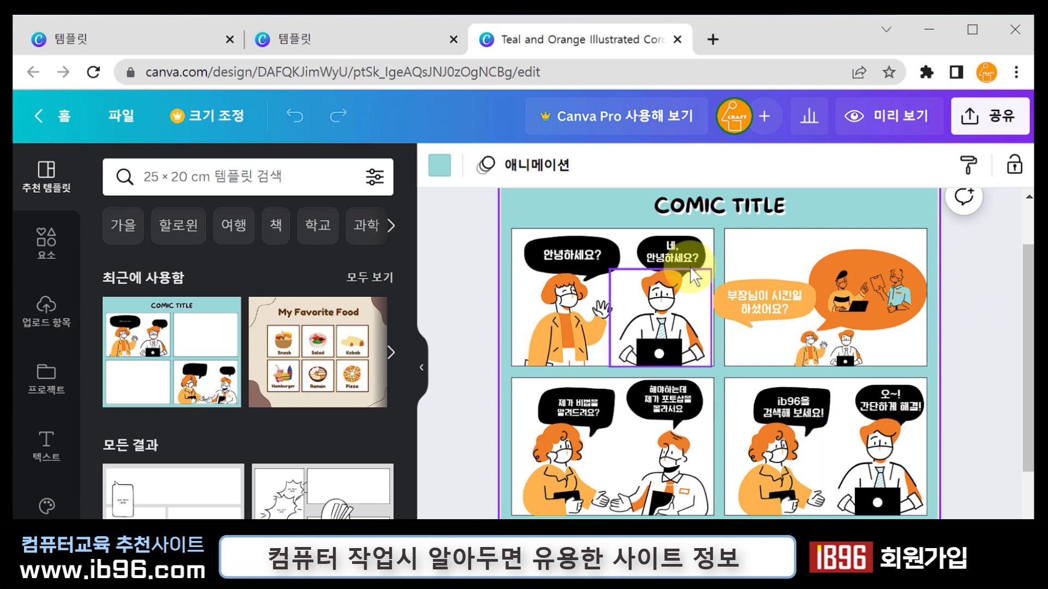
Preview the page animation styles 심플함, 파티, 디스코, 비즈니스 and 즐거움 on the comic.
{"action": "left_click", "coordinate": [511, 174]}
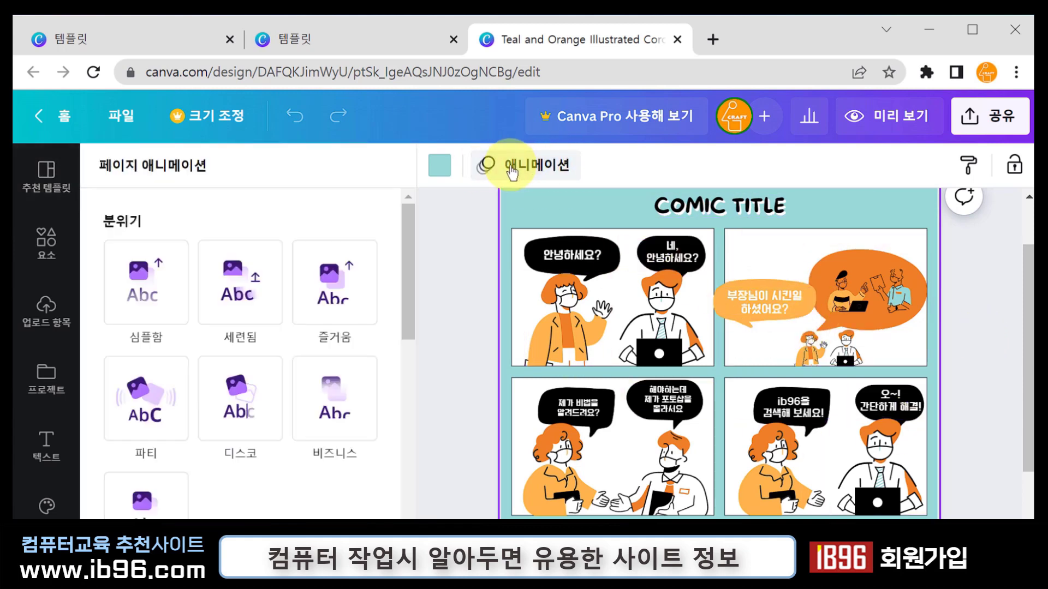
{"action": "left_click", "coordinate": [137, 292]}
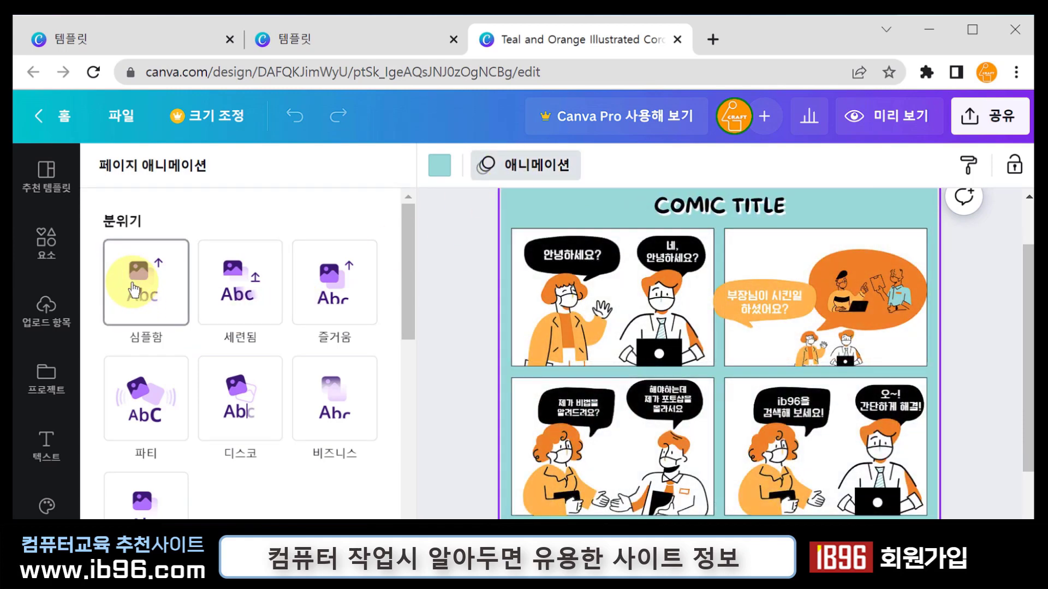
{"action": "left_click", "coordinate": [143, 414]}
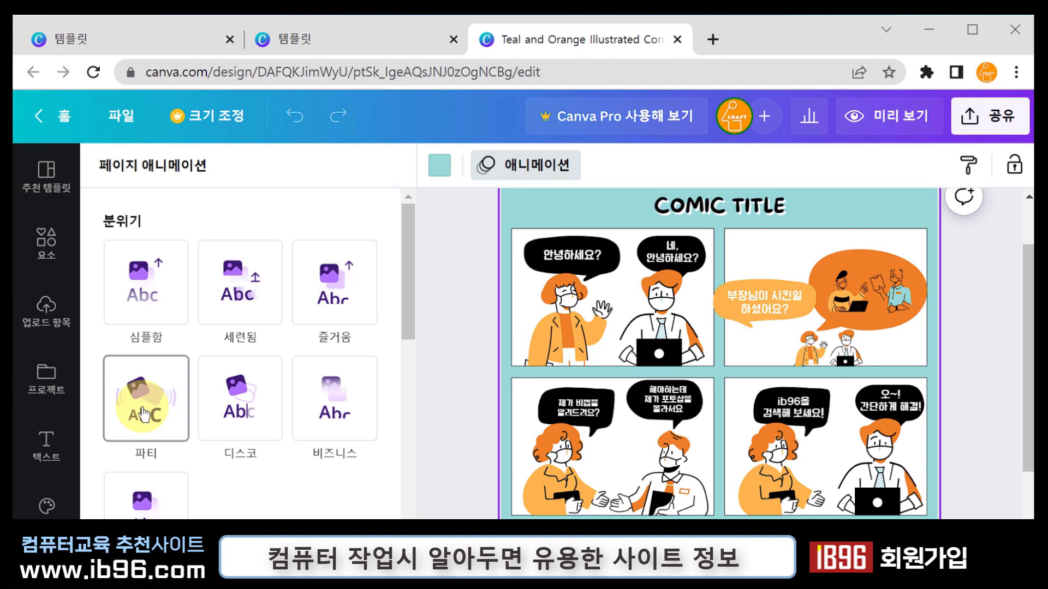
{"action": "left_click", "coordinate": [243, 417]}
{"action": "left_click", "coordinate": [335, 402]}
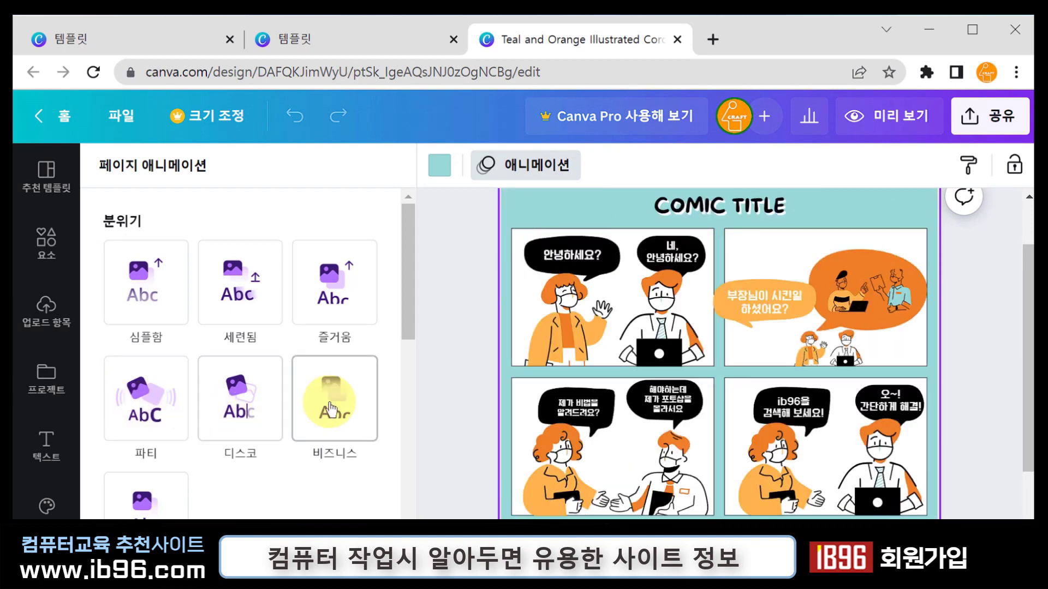
{"action": "left_click", "coordinate": [352, 273]}
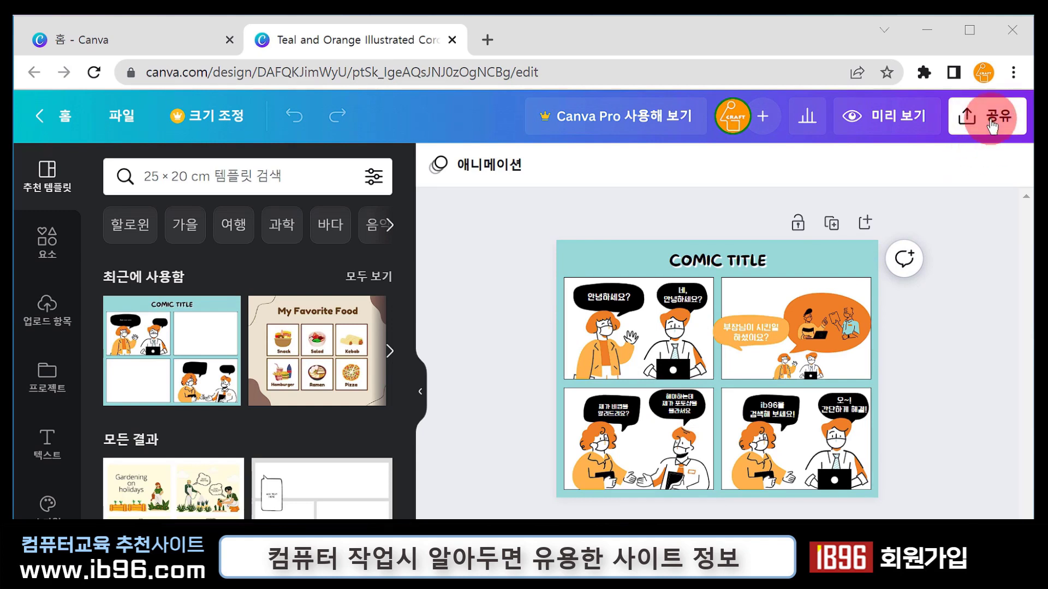
Open the design's download settings and set the file type to PDF 표준.
{"action": "left_click", "coordinate": [971, 119]}
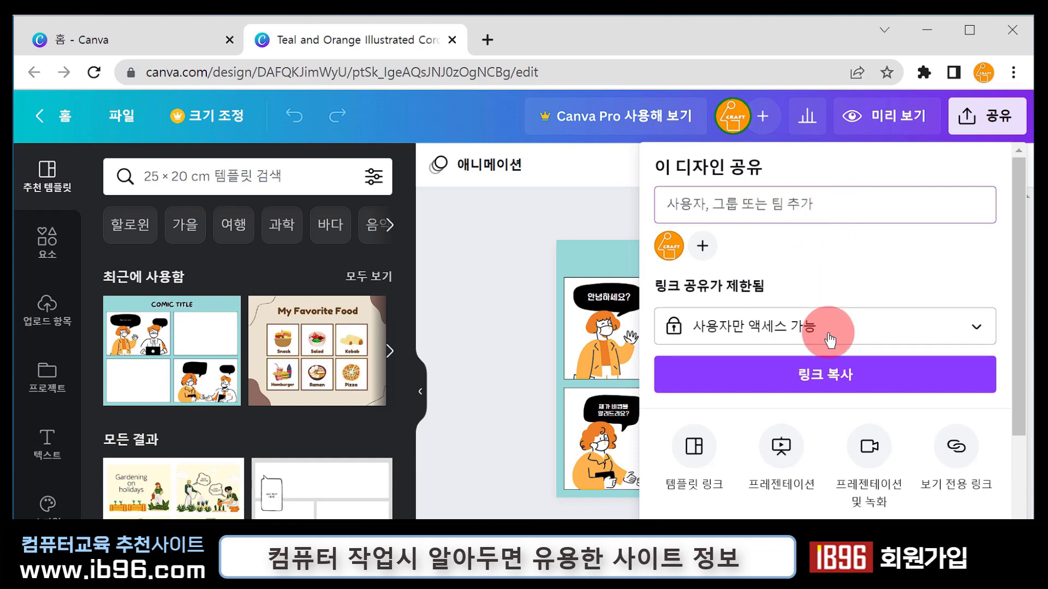
{"action": "scroll", "coordinate": [827, 337], "scroll_direction": "down", "scroll_amount": 3}
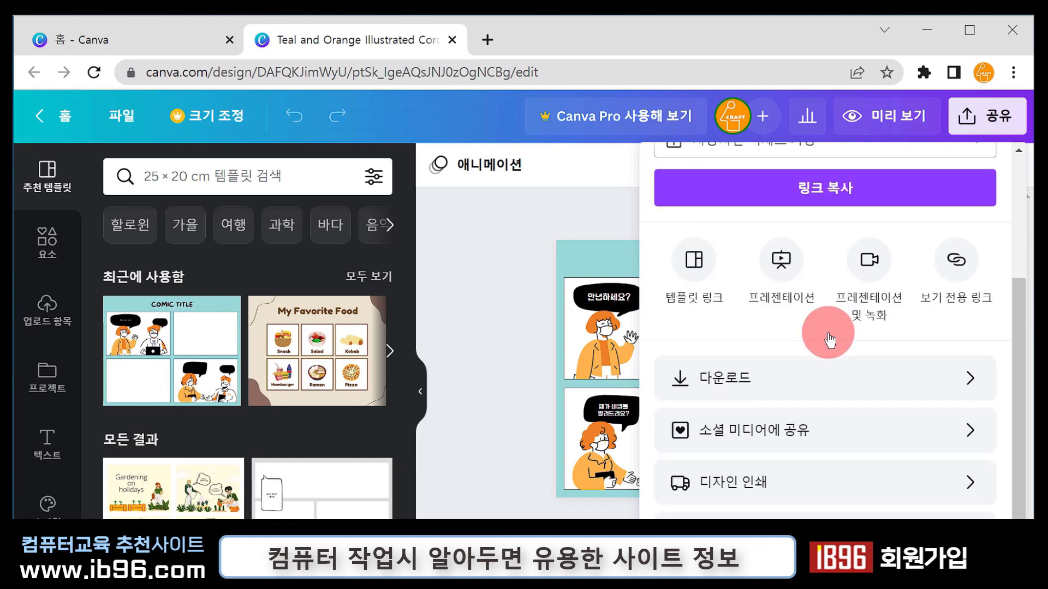
{"action": "left_click", "coordinate": [766, 382]}
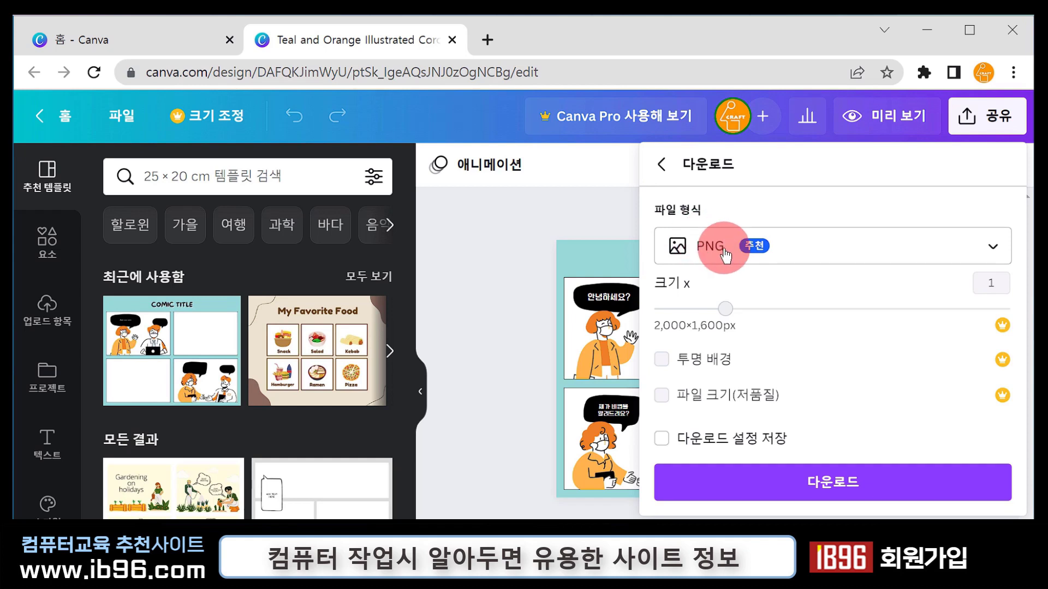
{"action": "left_click", "coordinate": [873, 261]}
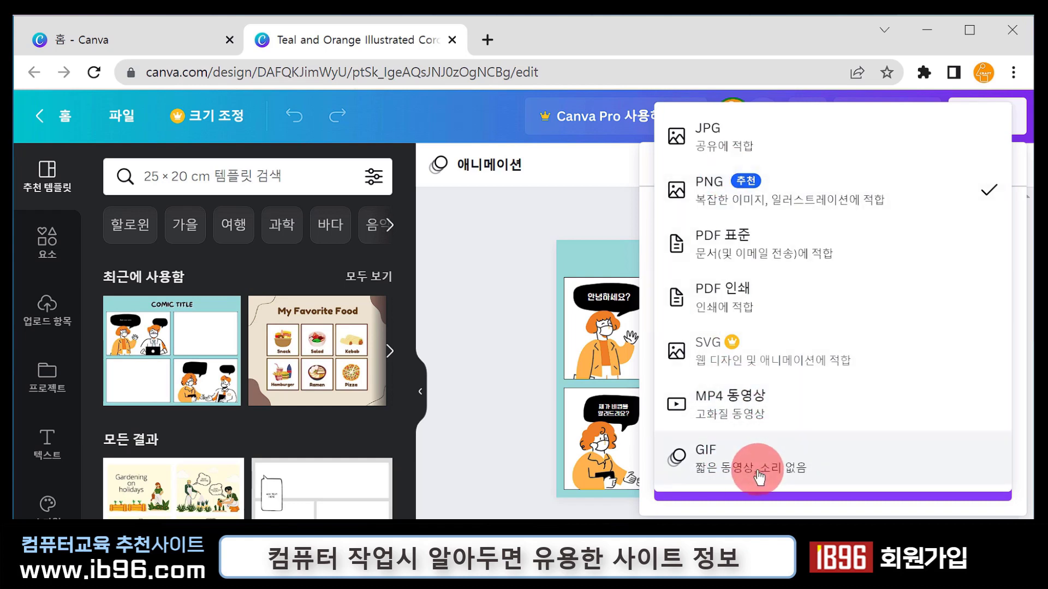
{"action": "left_click", "coordinate": [746, 245]}
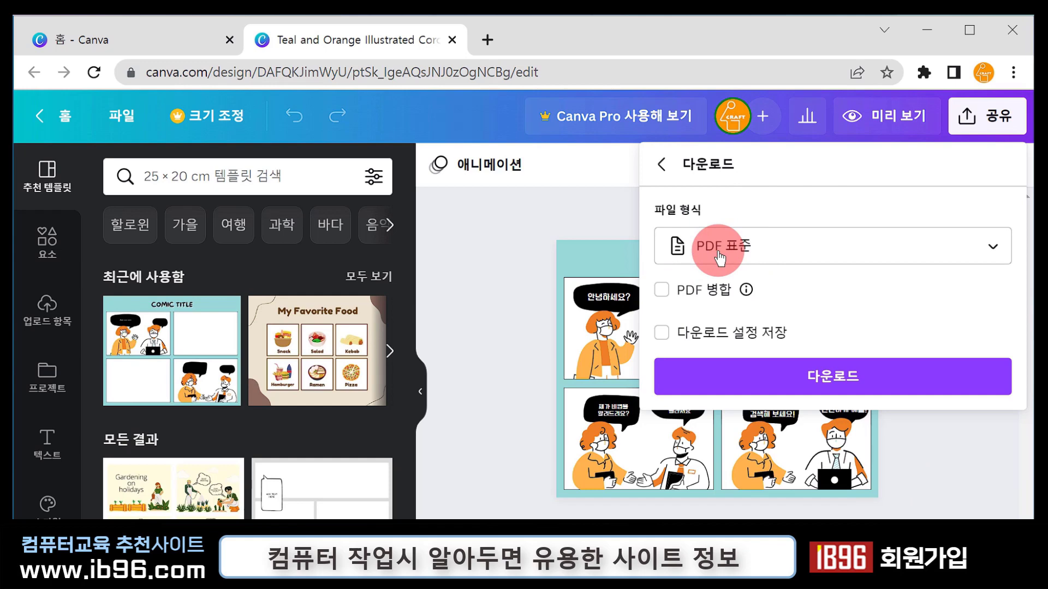
Change the download file type to JPG and download the comic strip.
{"action": "left_click", "coordinate": [753, 249]}
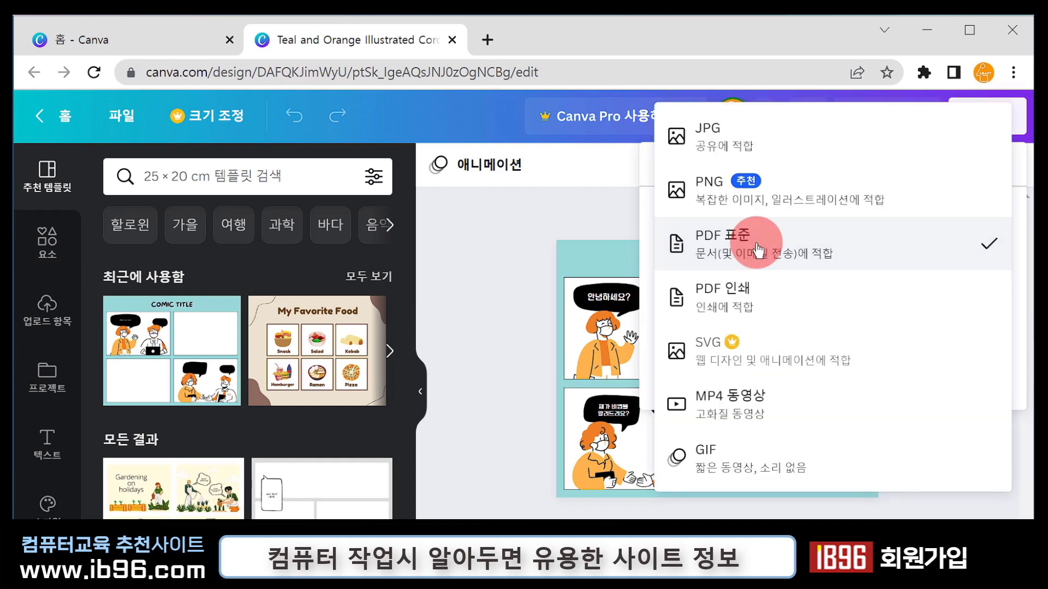
{"action": "left_click", "coordinate": [744, 134]}
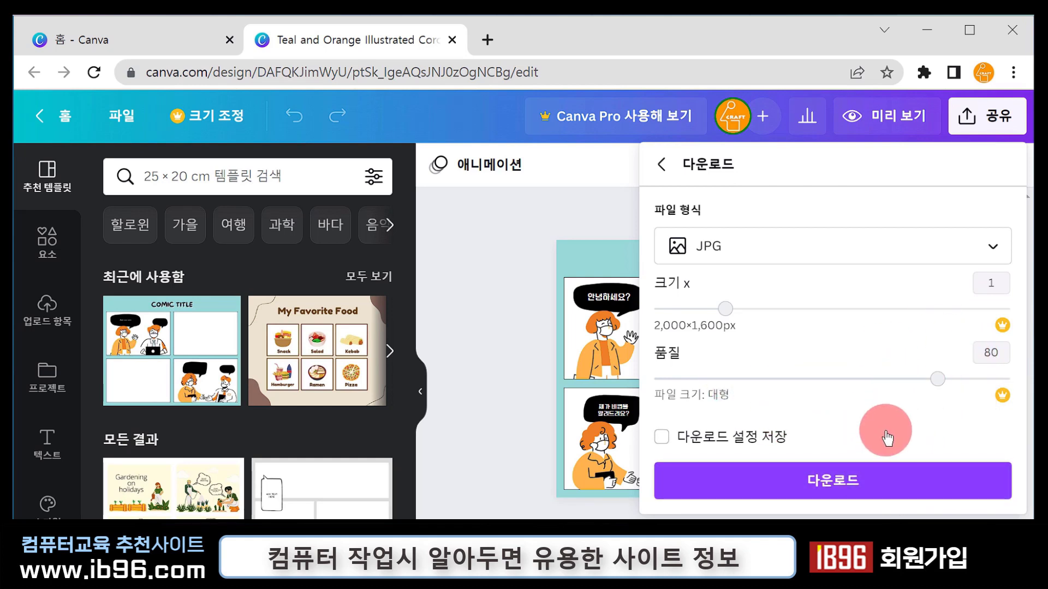
{"action": "left_click", "coordinate": [846, 486]}
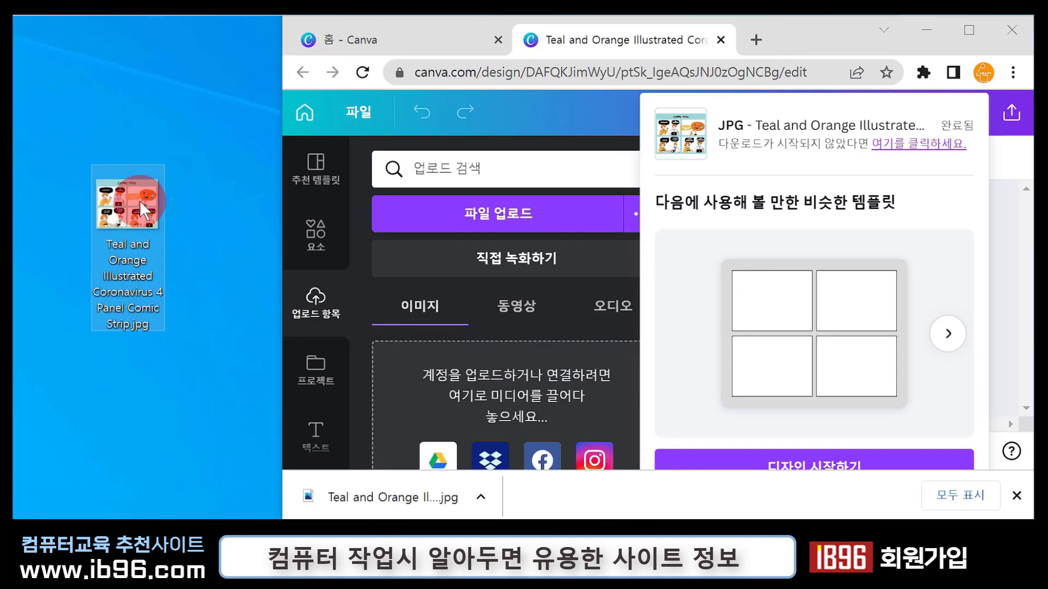
Open the downloaded comic JPG from the desktop to check it, then close the image viewer and the browser's download bar.
{"action": "double_click", "coordinate": [139, 201]}
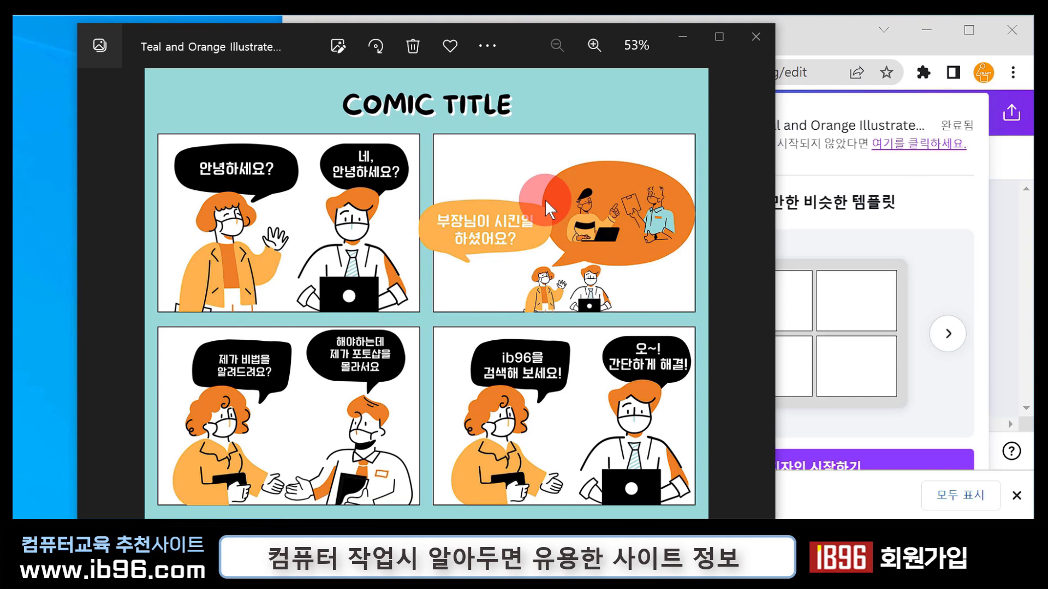
{"action": "left_click", "coordinate": [754, 38]}
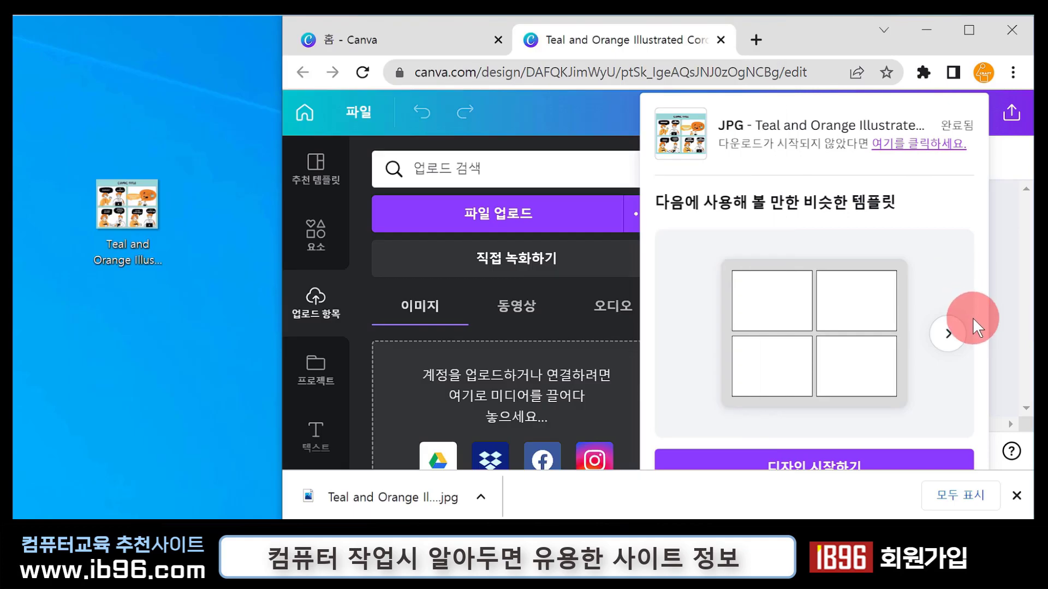
{"action": "left_click", "coordinate": [1015, 495]}
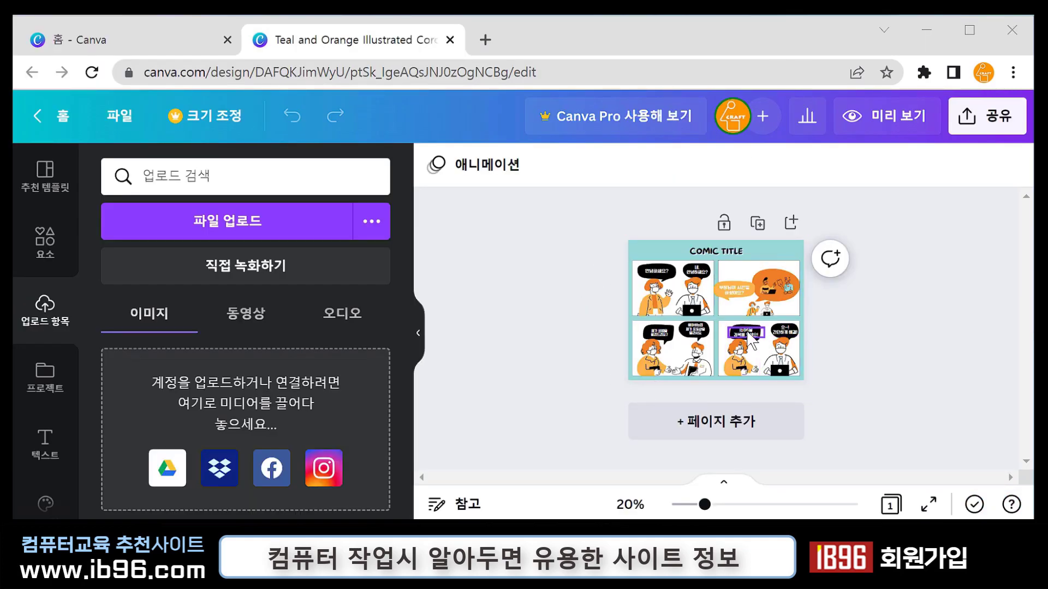
Return to the Canva home page and look over the recommended items and recent designs in both home tabs.
{"action": "left_click", "coordinate": [69, 126]}
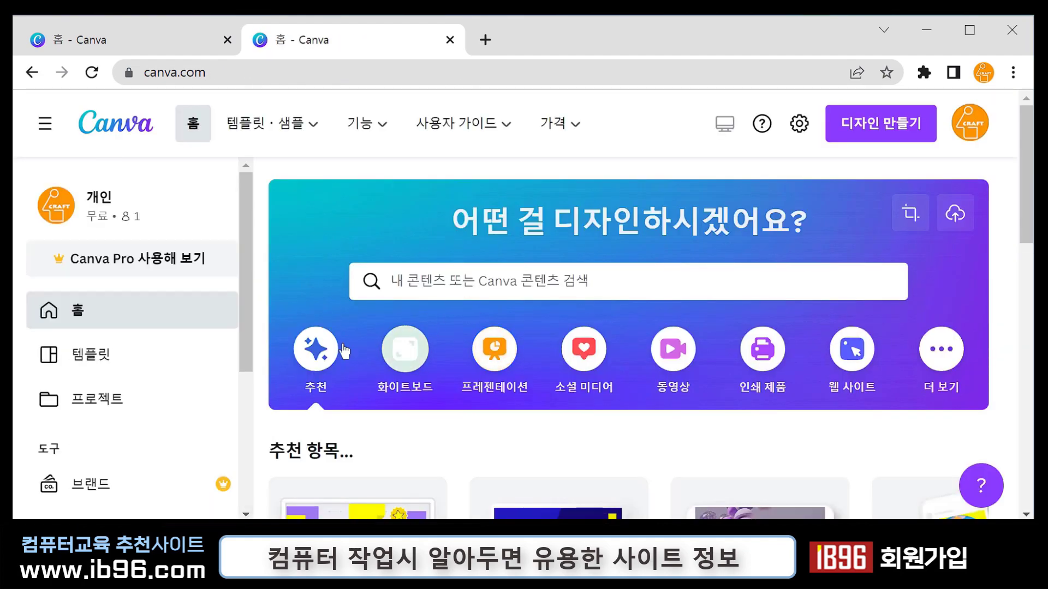
{"action": "scroll", "coordinate": [729, 401], "scroll_direction": "down", "scroll_amount": 5}
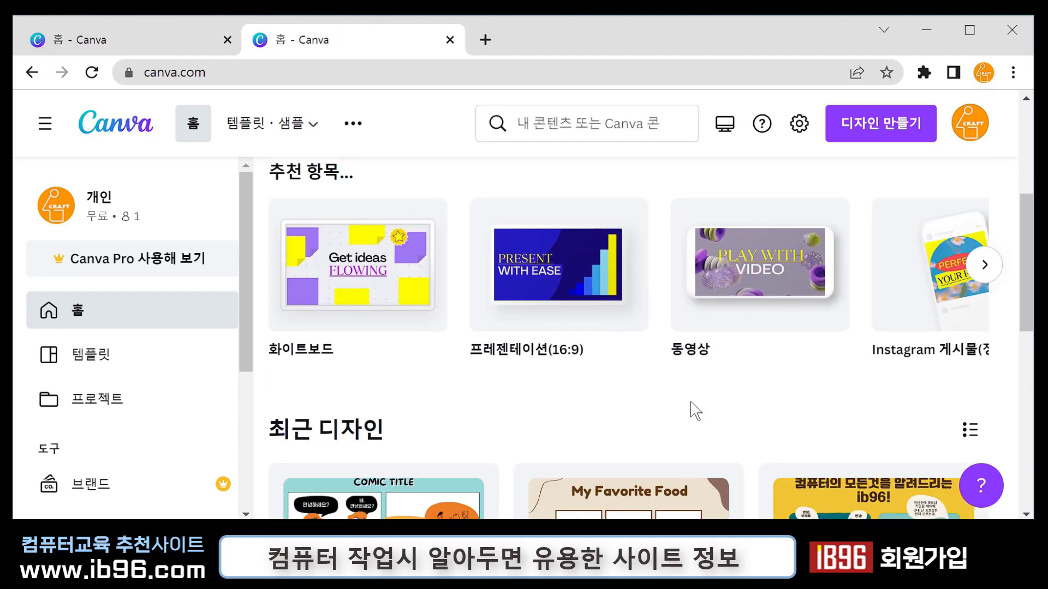
{"action": "scroll", "coordinate": [756, 369], "scroll_direction": "up", "scroll_amount": 3}
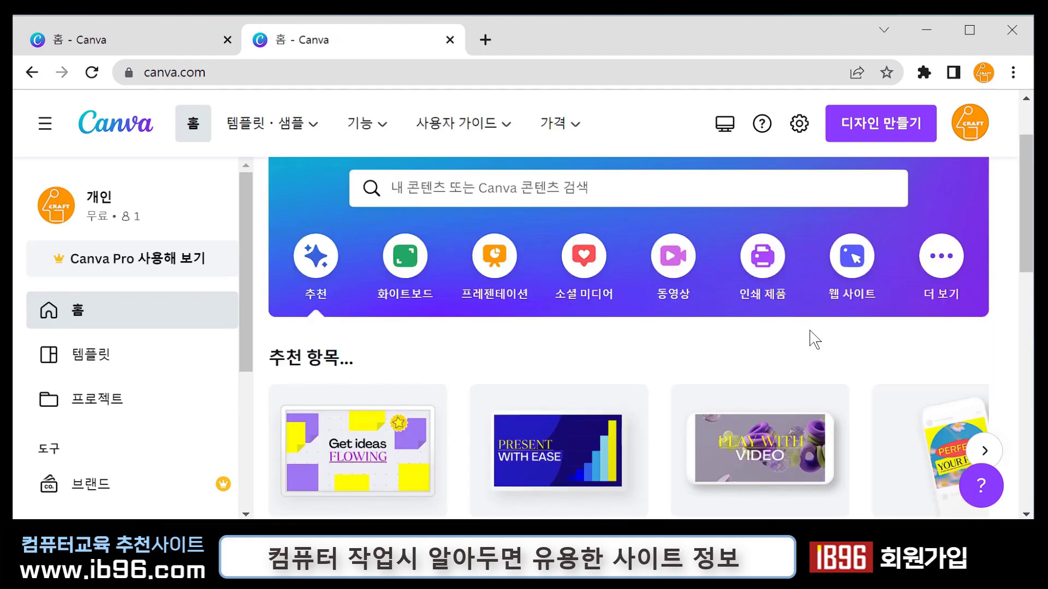
{"action": "left_click", "coordinate": [166, 44]}
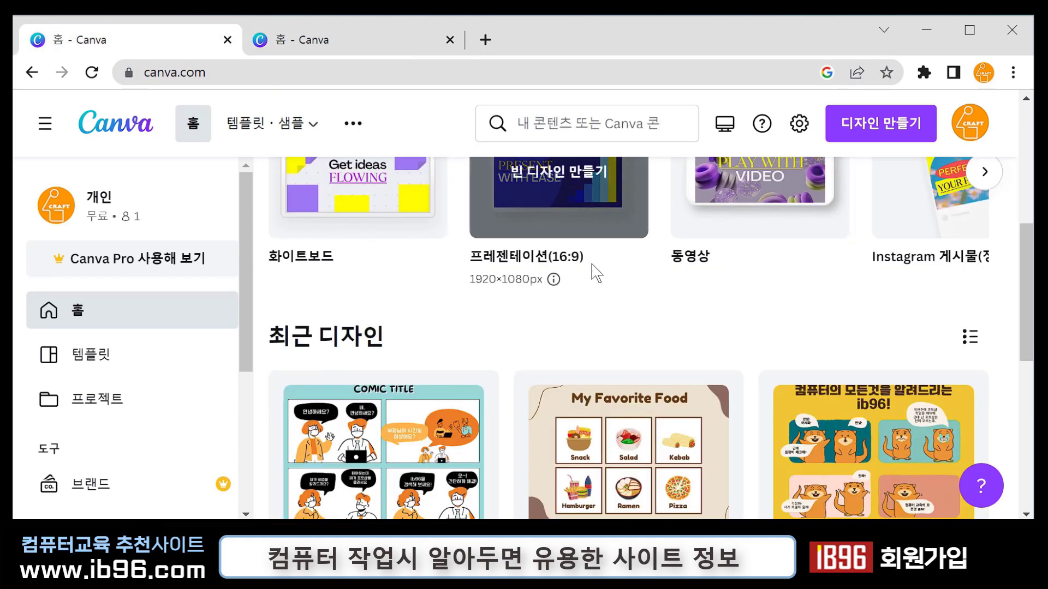